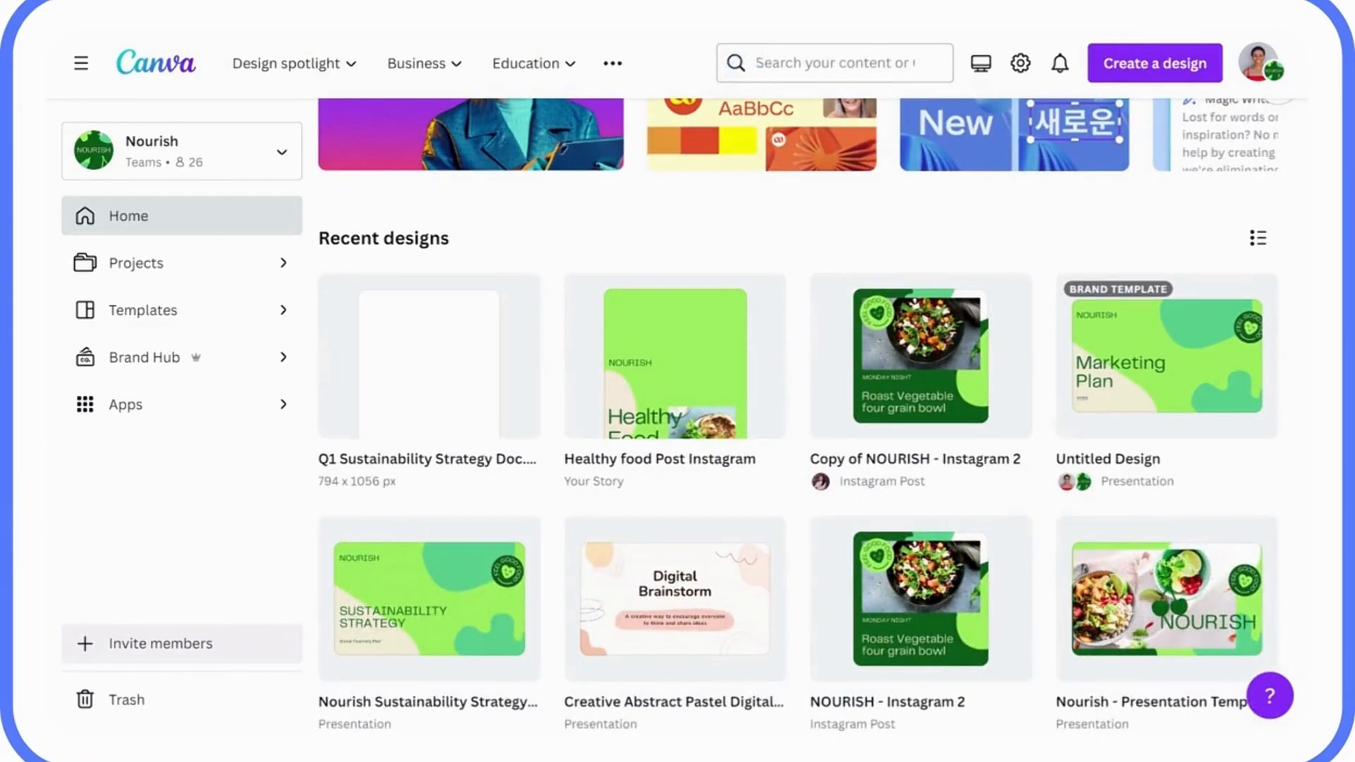
Scroll up in Canva to bring the Templates page into view.
{"action": "scroll", "coordinate": [847, 282], "scroll_direction": "up", "scroll_amount": 5}
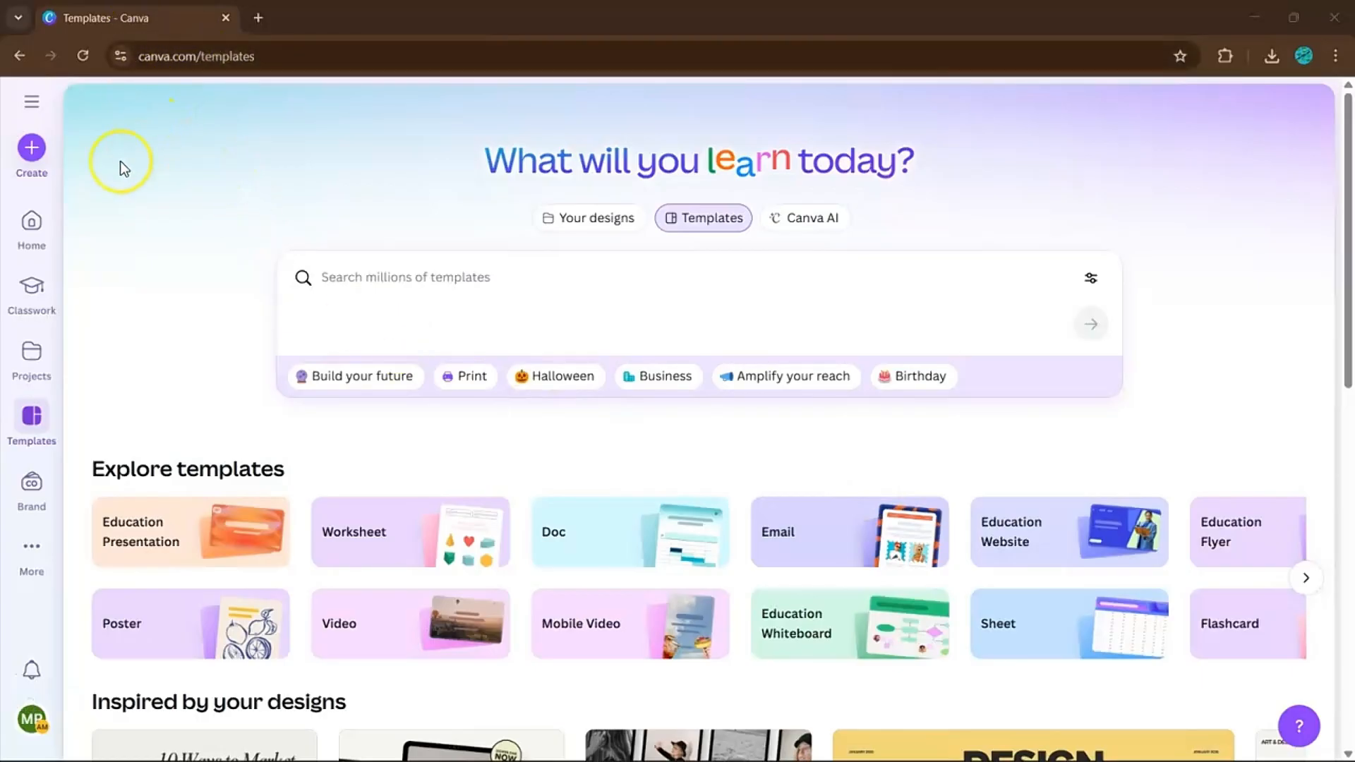
Create a new custom-size design of 1080 × 1080 px.
{"action": "left_click", "coordinate": [31, 148]}
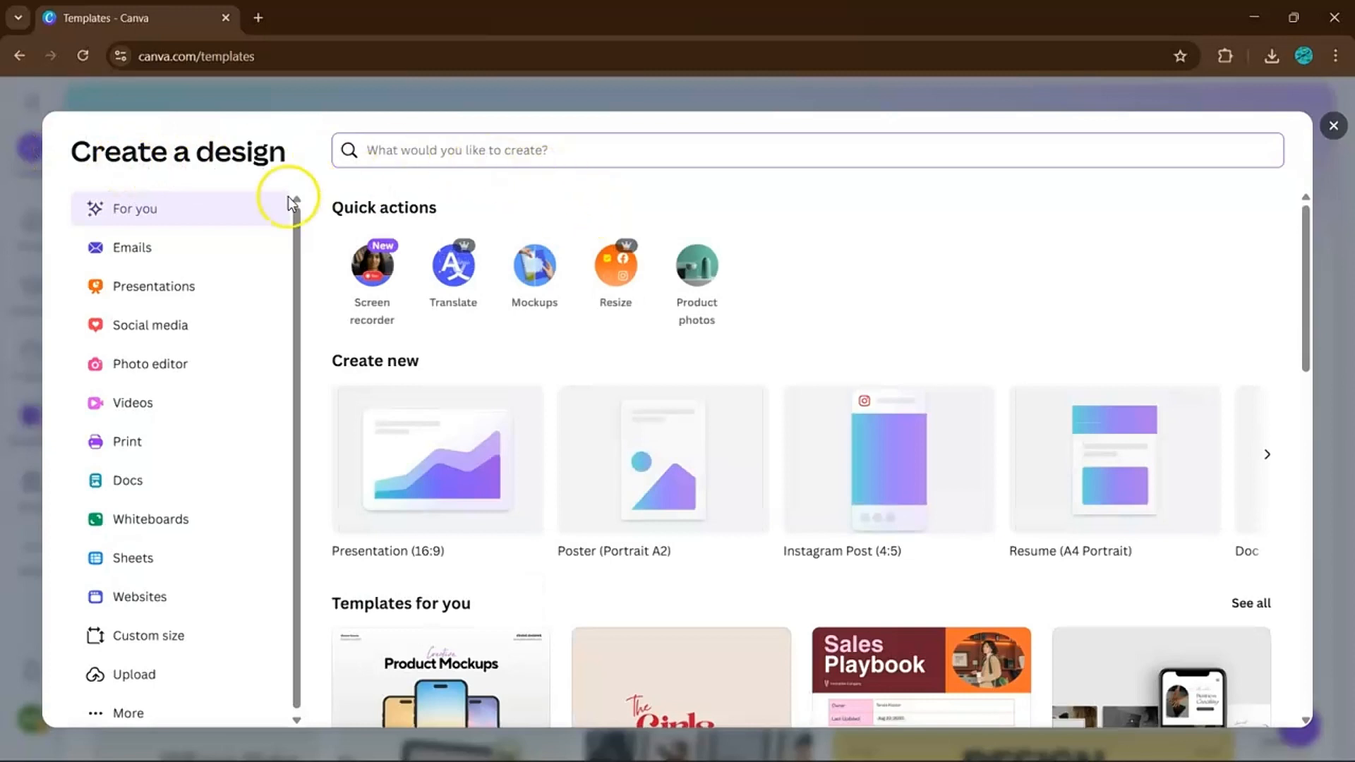
{"action": "left_click", "coordinate": [175, 643]}
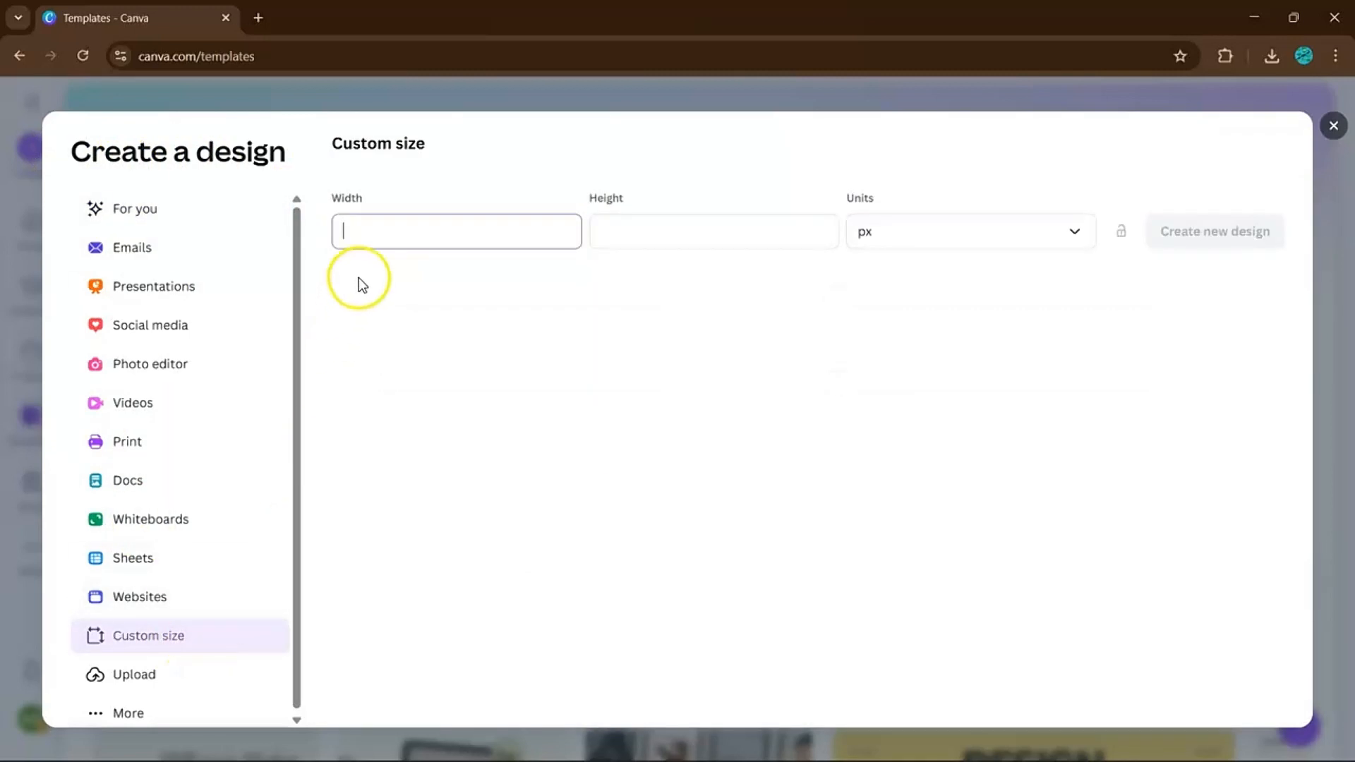
{"action": "type", "text": "1080"}
{"action": "key", "text": "Tab"}
{"action": "type", "text": "1080"}
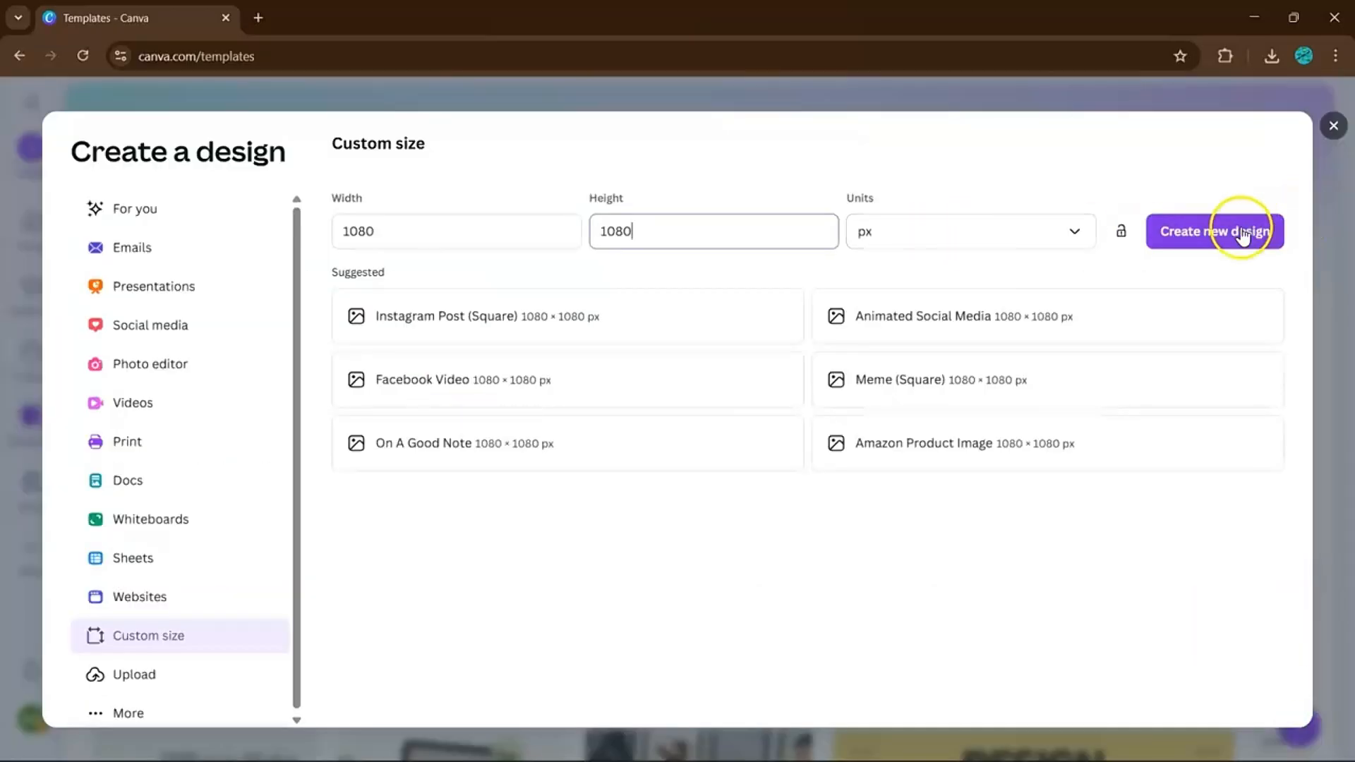
{"action": "left_click", "coordinate": [1242, 234]}
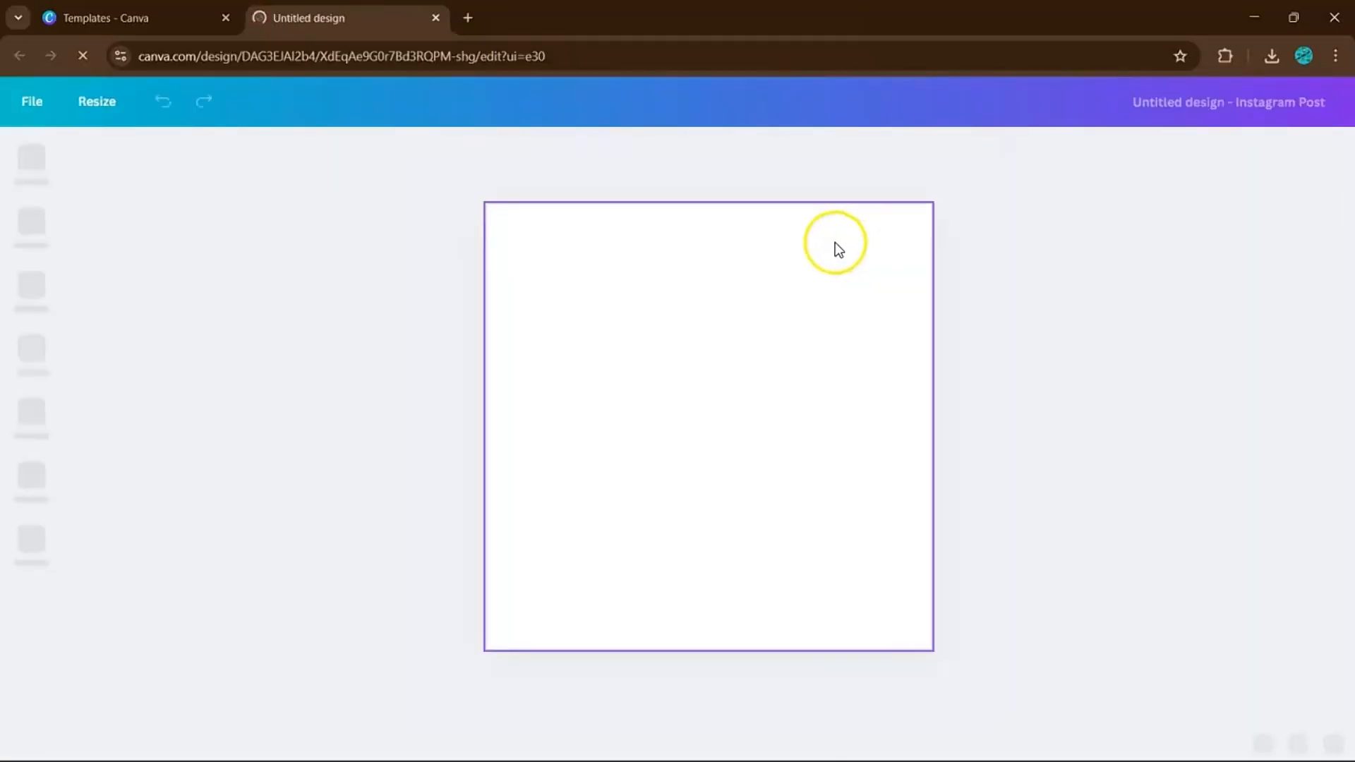
Search the Apps panel for 'gen logo' and open the Gen Logo app.
{"action": "left_click", "coordinate": [28, 541]}
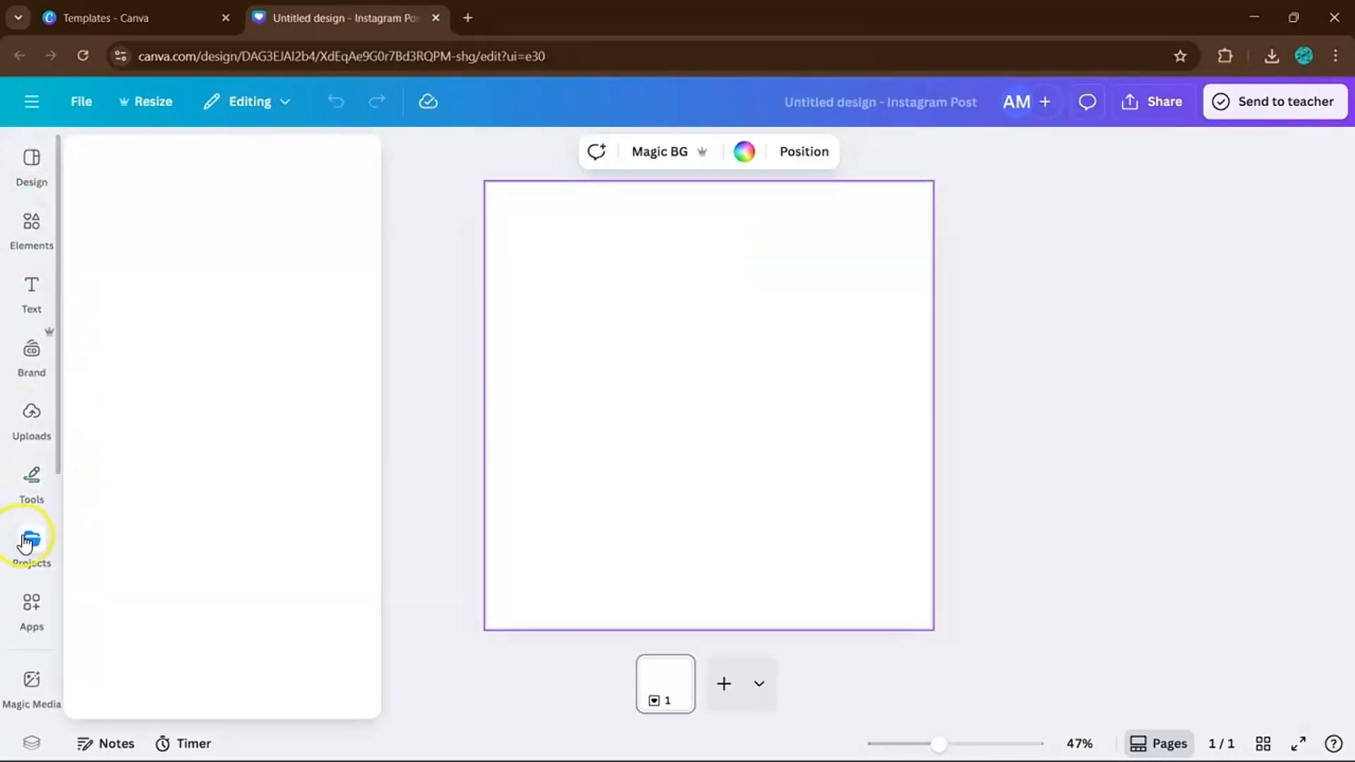
{"action": "left_click", "coordinate": [22, 611]}
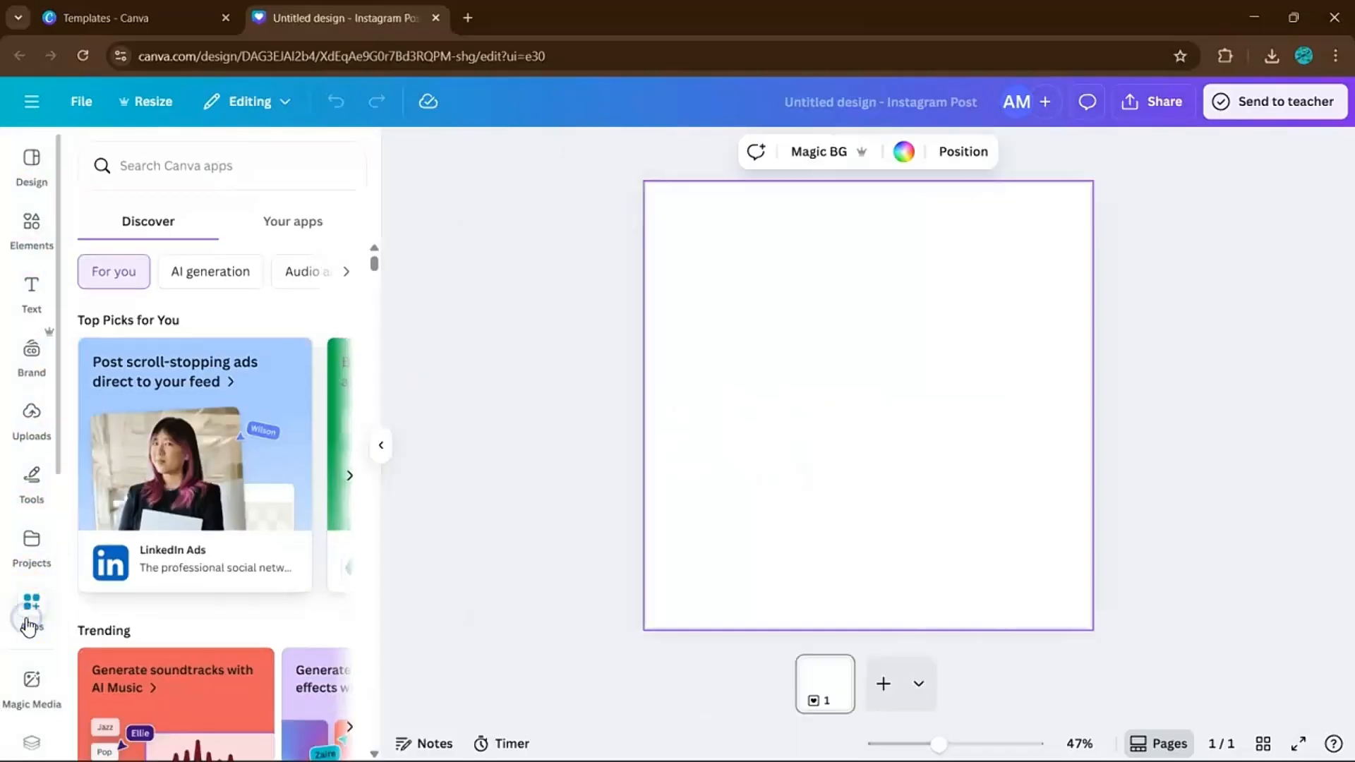
{"action": "left_click", "coordinate": [138, 173]}
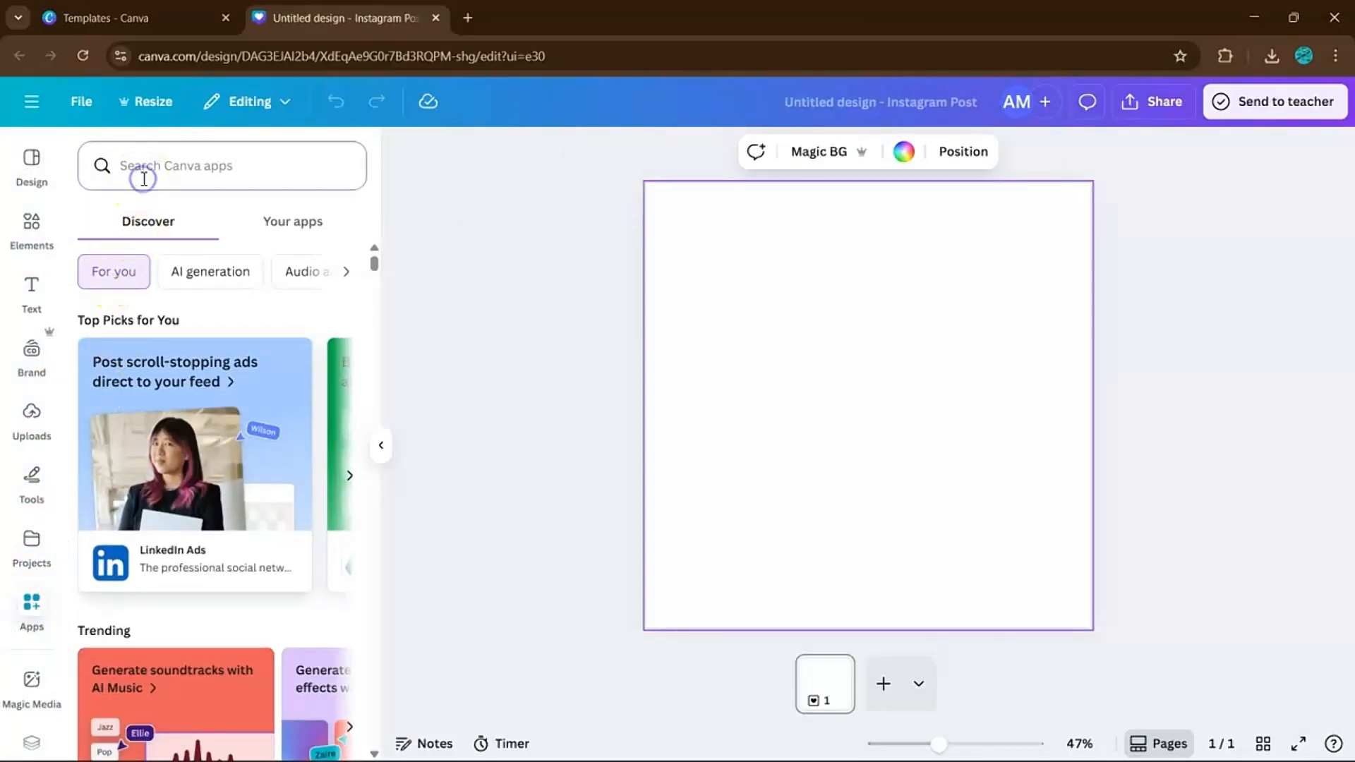
{"action": "type", "text": "gen"}
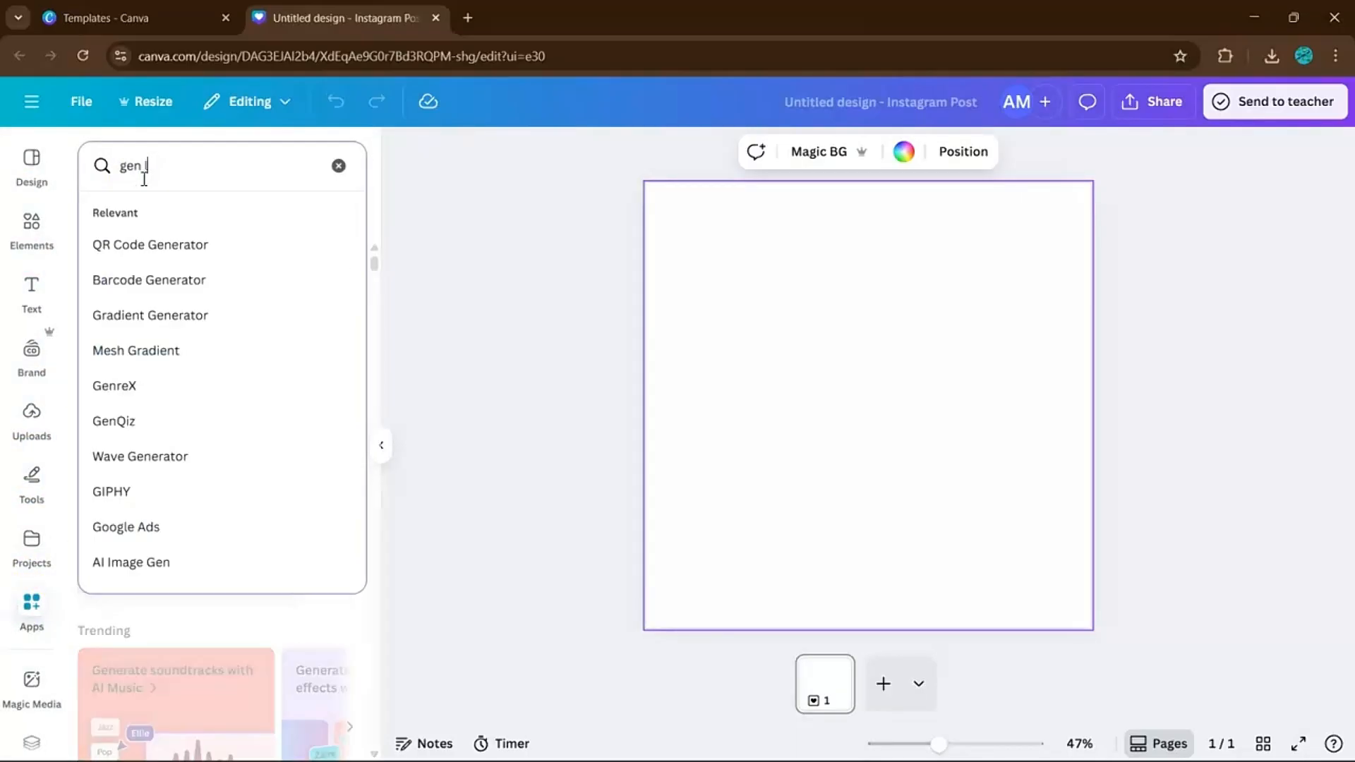
{"action": "type", "text": " logo"}
{"action": "key", "text": "Return"}
{"action": "left_click", "coordinate": [102, 261]}
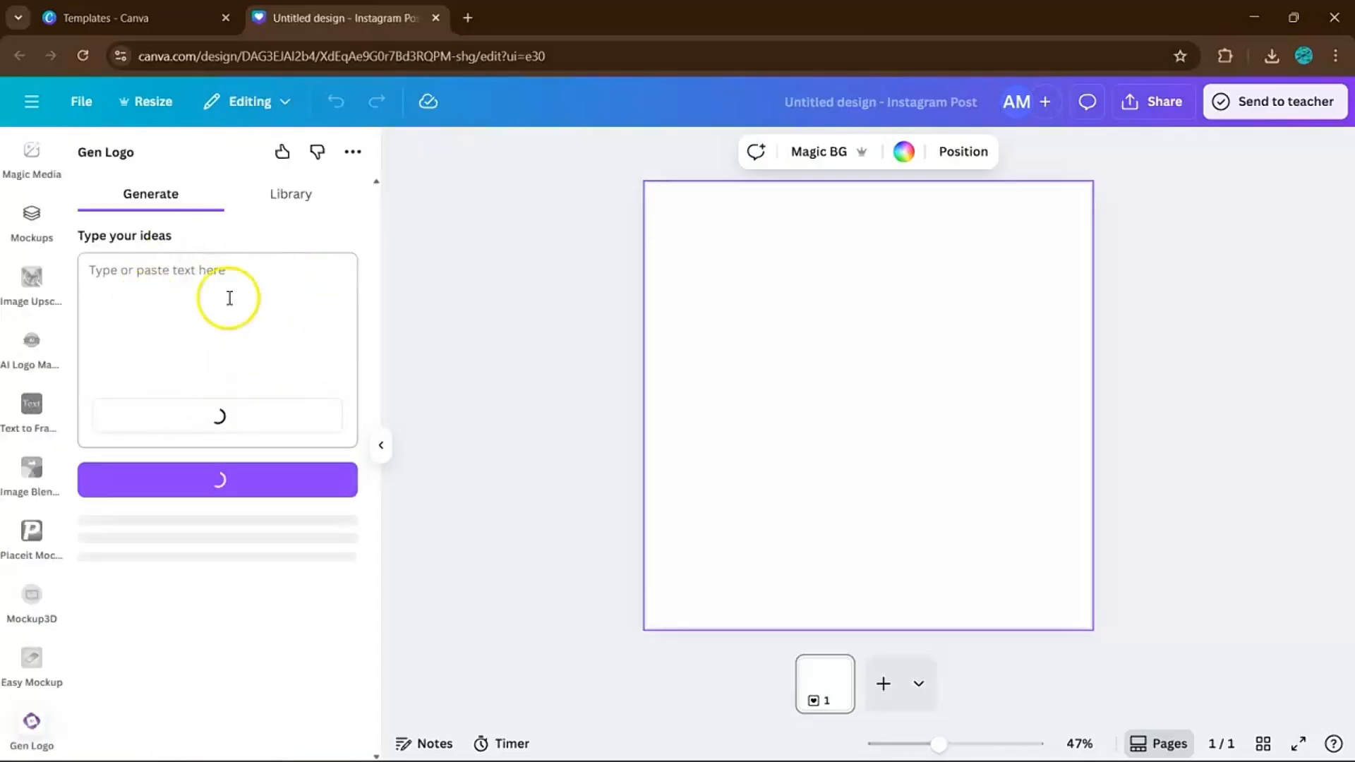
Clear the example prompt out of Gen Logo's ideas box.
{"action": "left_click", "coordinate": [227, 296]}
{"action": "type", "text": "Calm logo for yoga center 'ZenFlow', person meditating icon, soft green and white colors, smooth vector style"}
{"action": "left_click_drag", "start_coordinate": [288, 321], "coordinate": [76, 278]}
{"action": "key", "text": "BackSpace"}
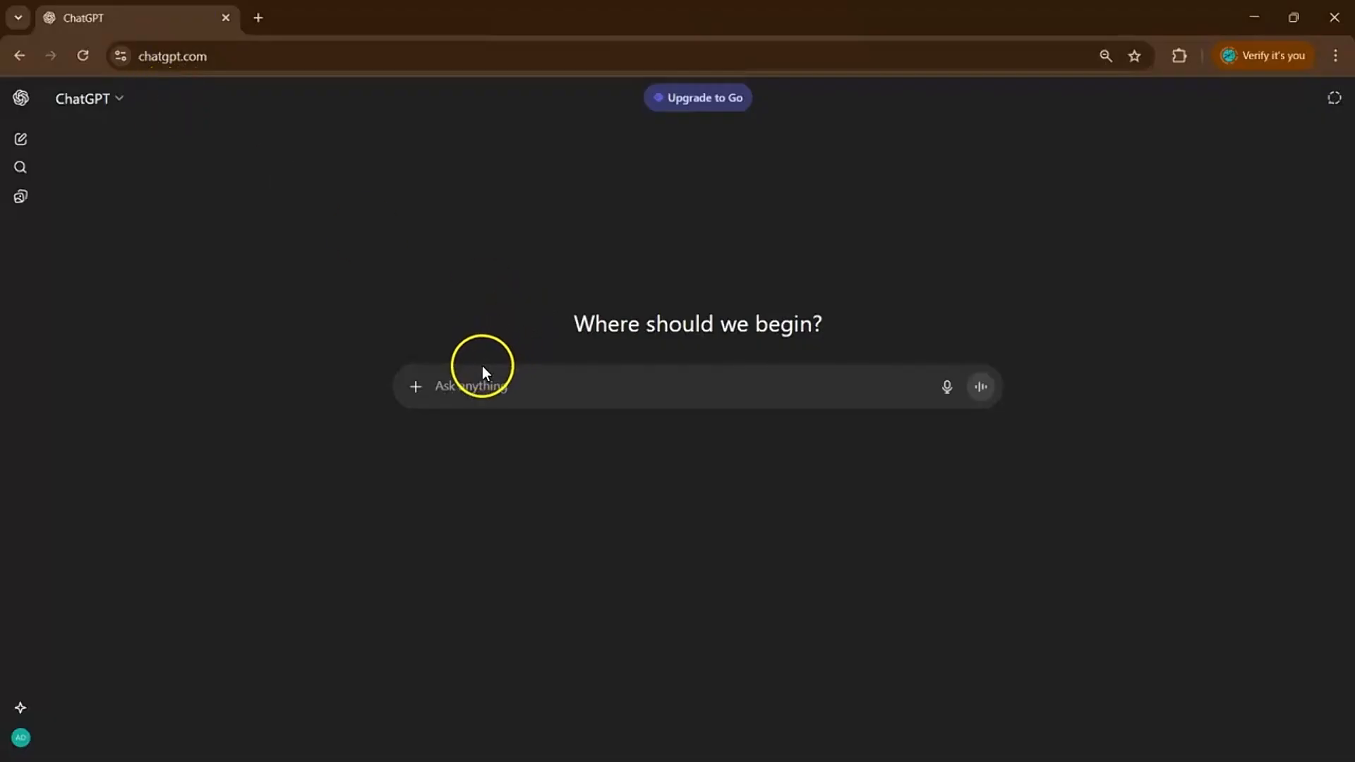
Send ChatGPT the request for a black and purple ShadowCore gaming logo prompt.
{"action": "left_click", "coordinate": [479, 382]}
{"action": "type", "text": "generate a prompt to make a gaming logo in canva. the name is ShadowCore use black and purple color palette"}
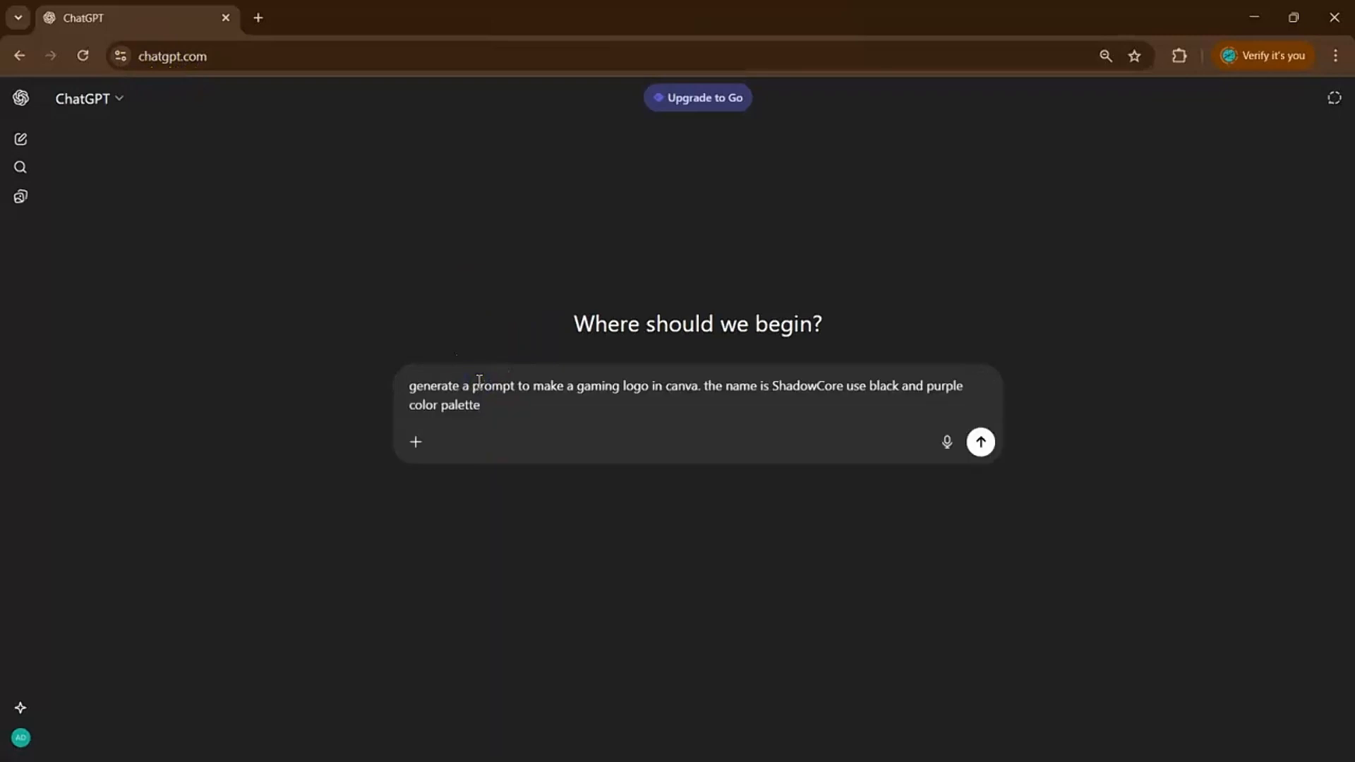
{"action": "left_click_drag", "start_coordinate": [463, 386], "coordinate": [807, 402]}
{"action": "left_click", "coordinate": [807, 403]}
{"action": "left_click", "coordinate": [980, 441]}
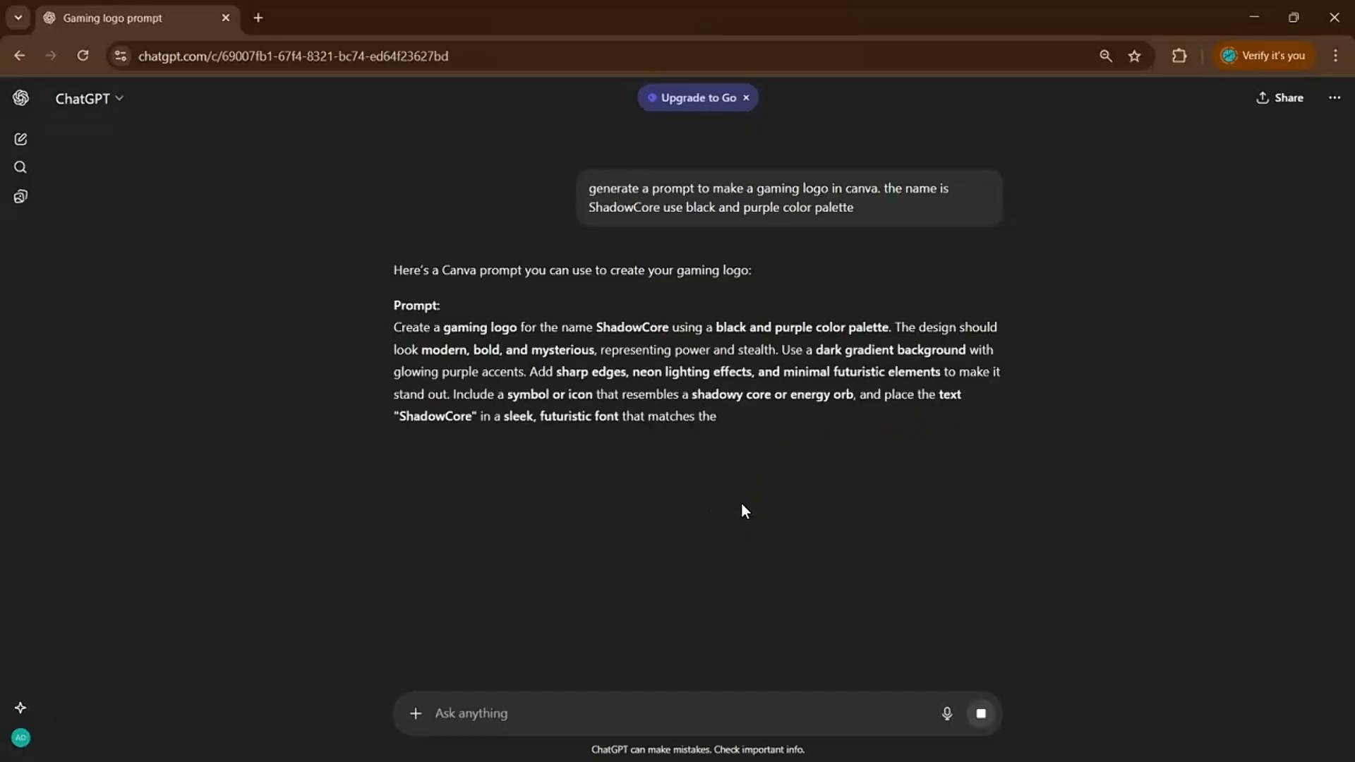
Ask ChatGPT to 'turn that into a json prompt' and copy the JSON code.
{"action": "left_click", "coordinate": [518, 704]}
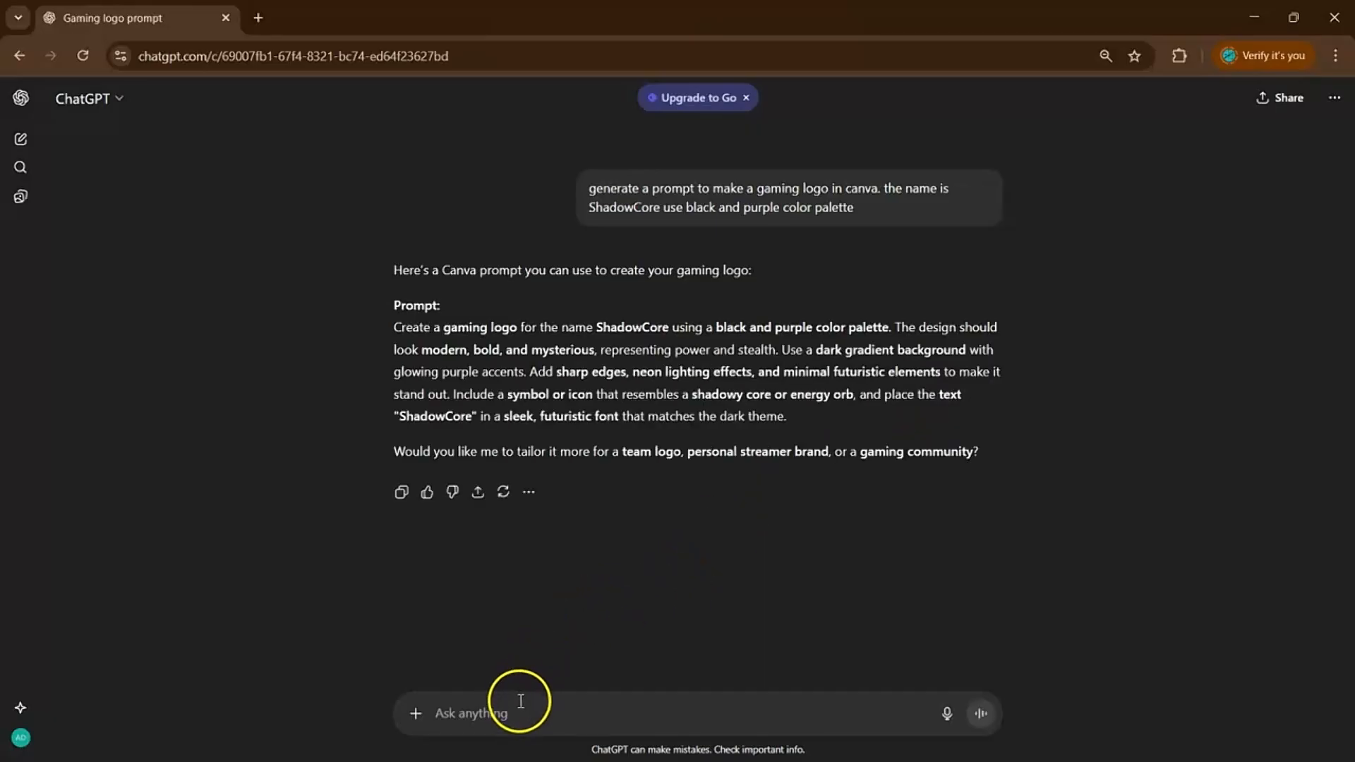
{"action": "type", "text": "turn t"}
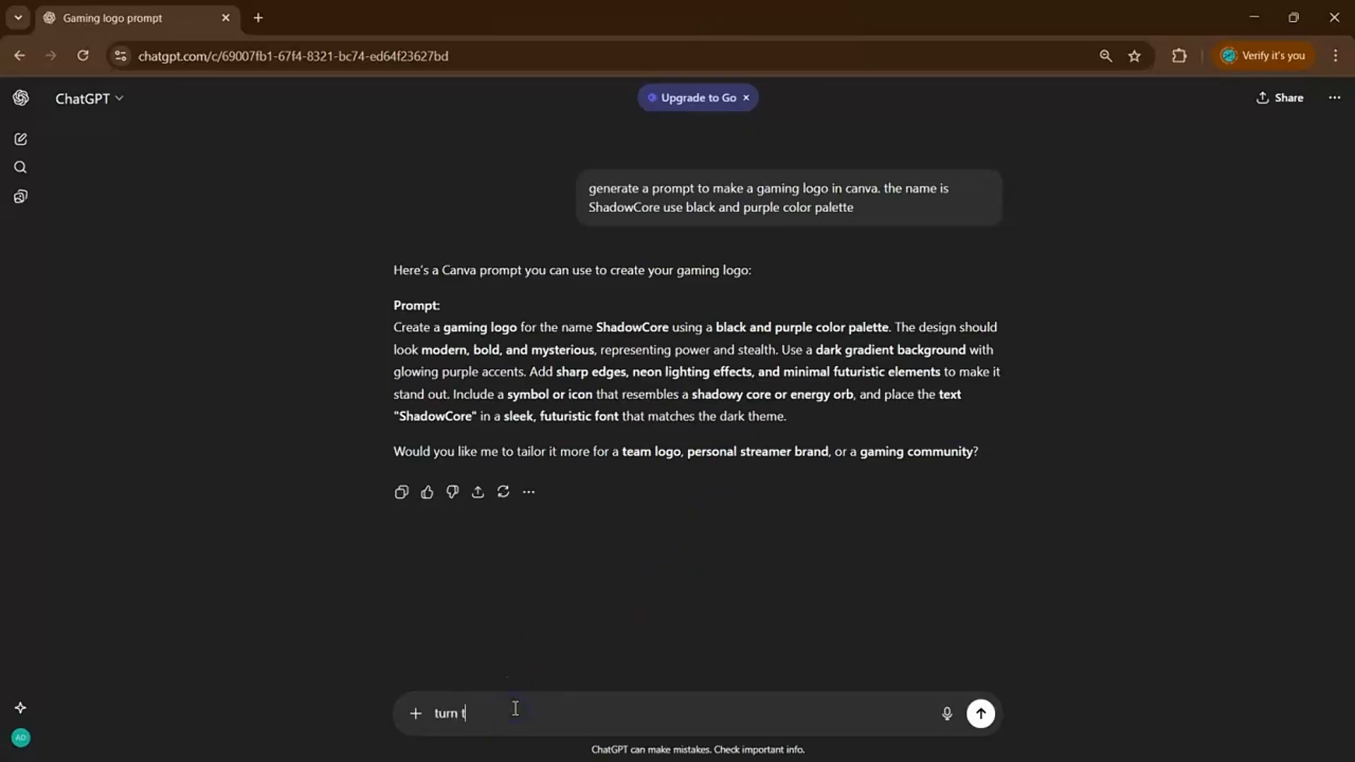
{"action": "type", "text": "hat into a json prompt"}
{"action": "key", "text": "Return"}
{"action": "scroll", "coordinate": [827, 337], "scroll_direction": "up", "scroll_amount": 2}
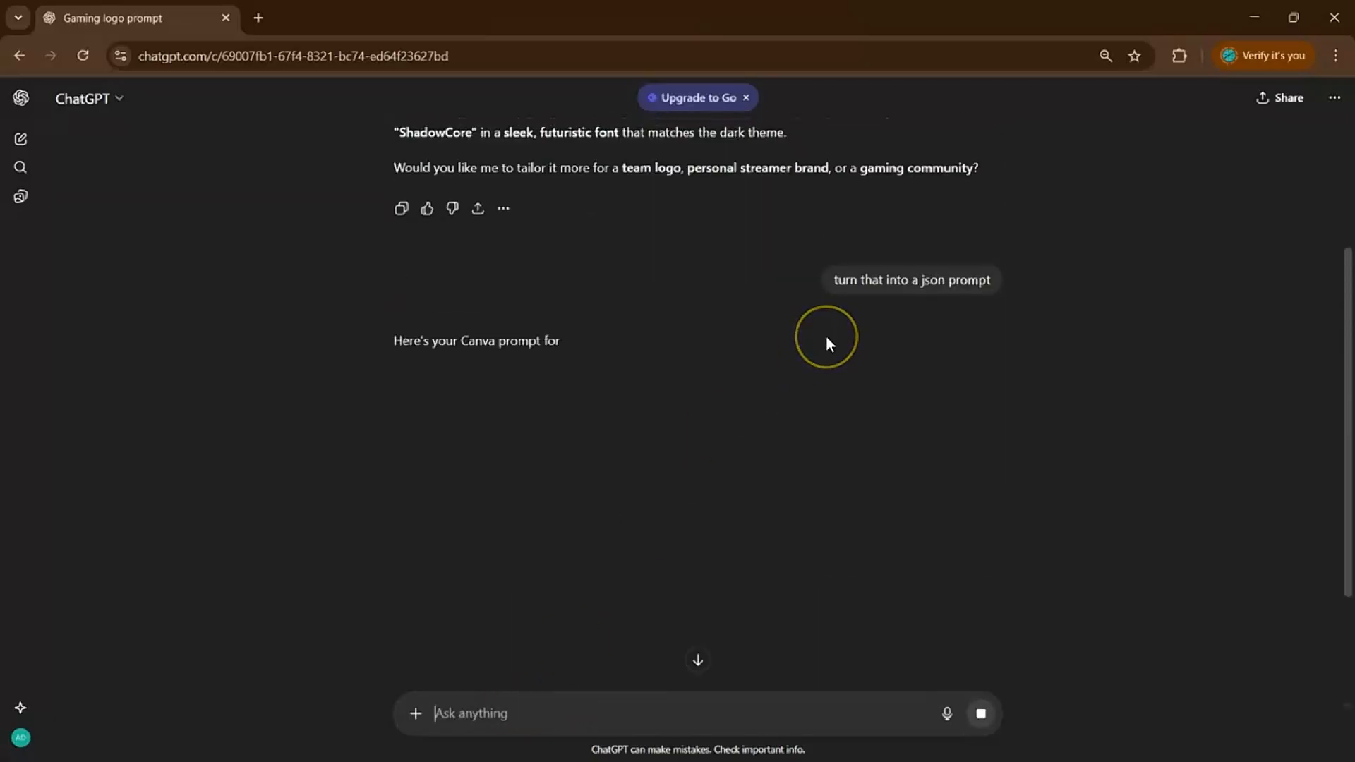
{"action": "scroll", "coordinate": [826, 337], "scroll_direction": "down", "scroll_amount": 2}
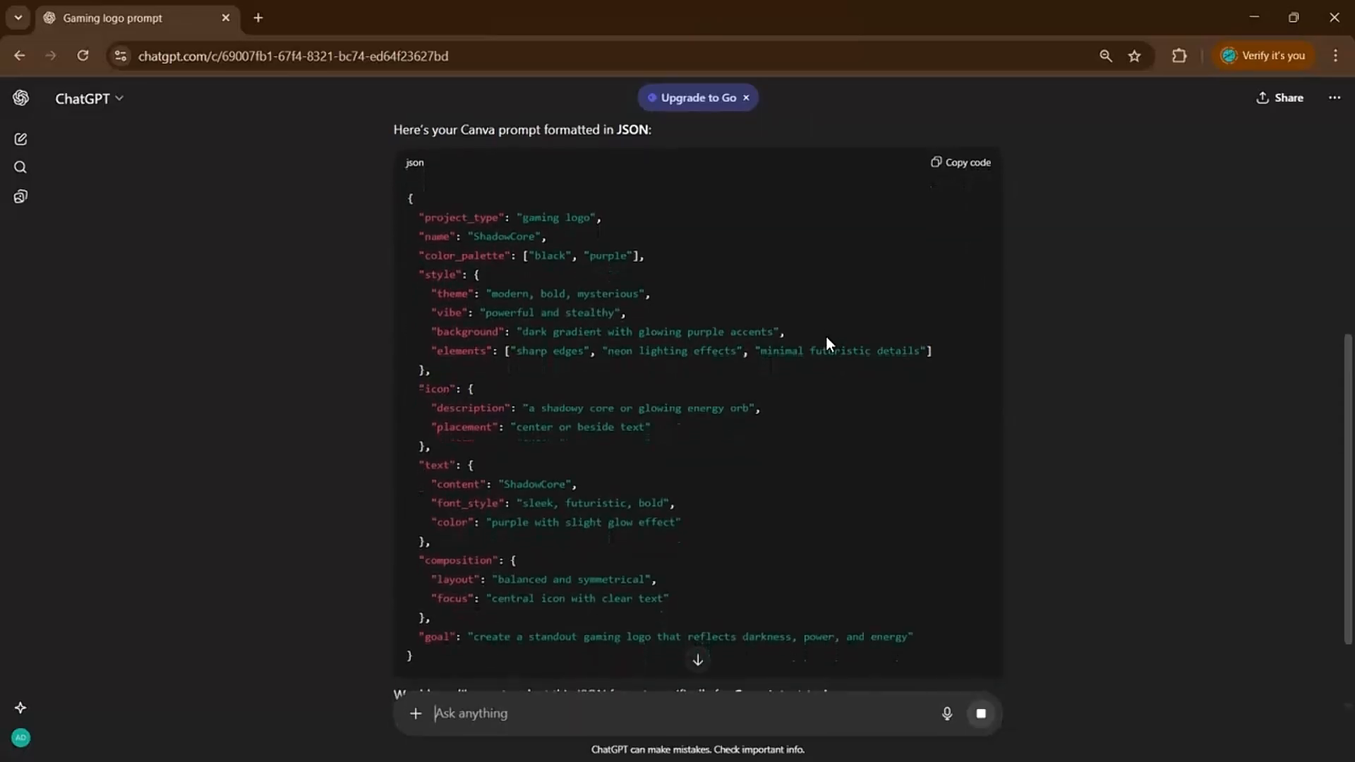
{"action": "scroll", "coordinate": [826, 337], "scroll_direction": "down", "scroll_amount": 1}
{"action": "scroll", "coordinate": [826, 336], "scroll_direction": "up", "scroll_amount": 1}
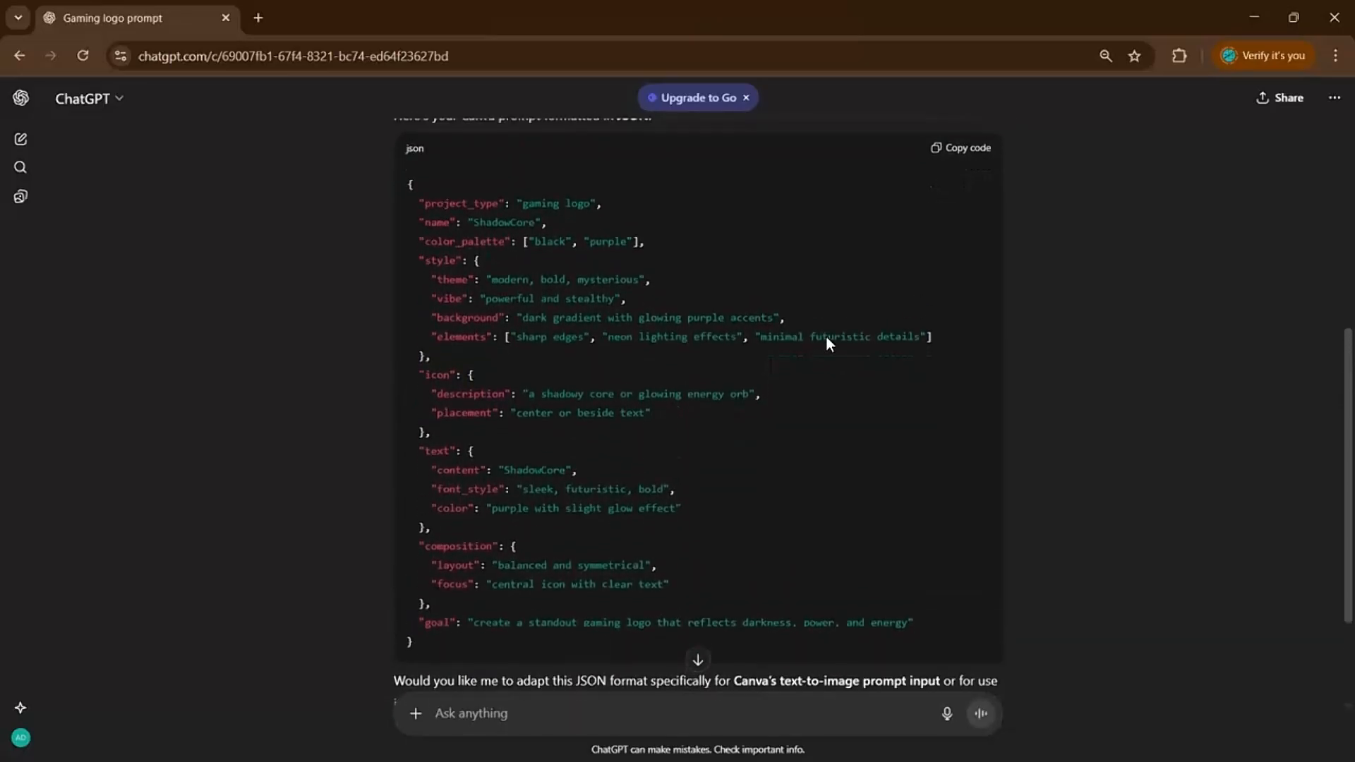
{"action": "left_click", "coordinate": [940, 159]}
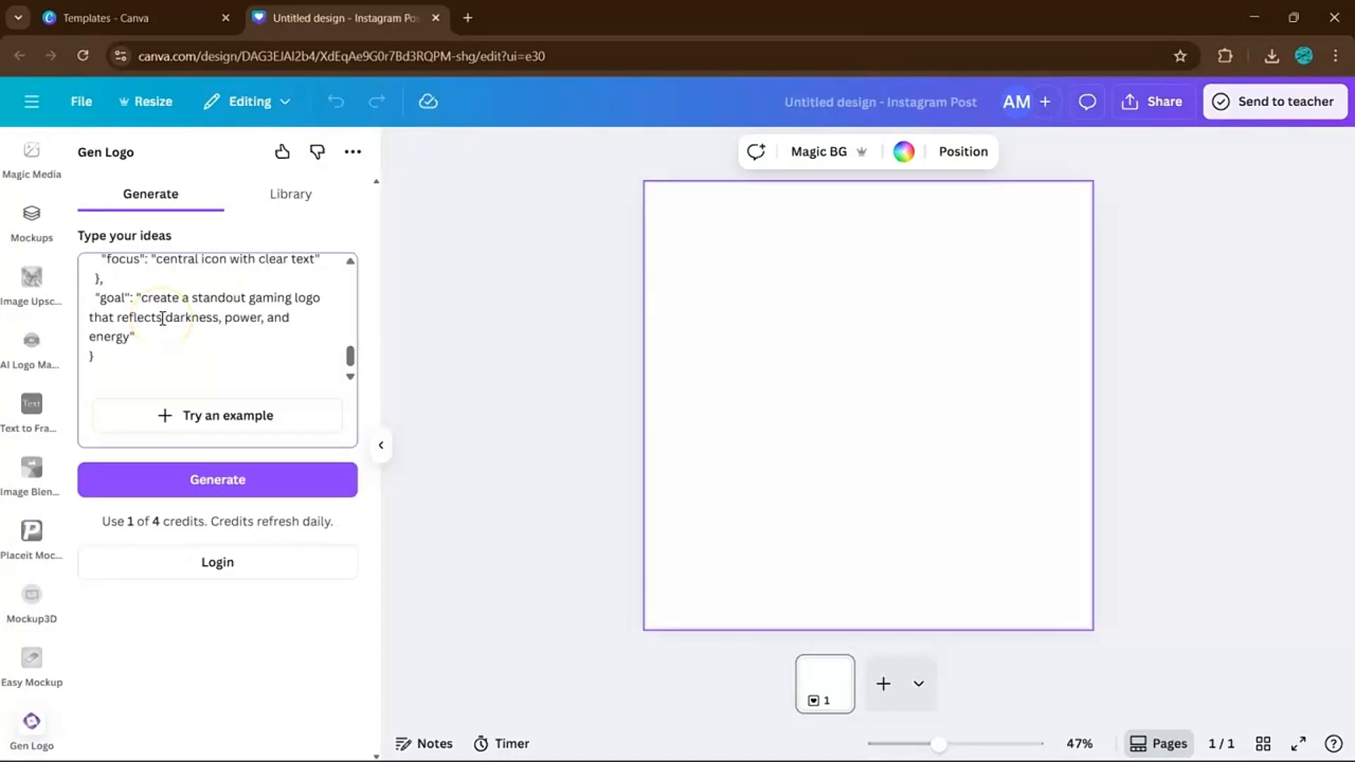
Generate the purple ShadowCore logo, add it to the page, and set it as background.
{"action": "left_click", "coordinate": [223, 481]}
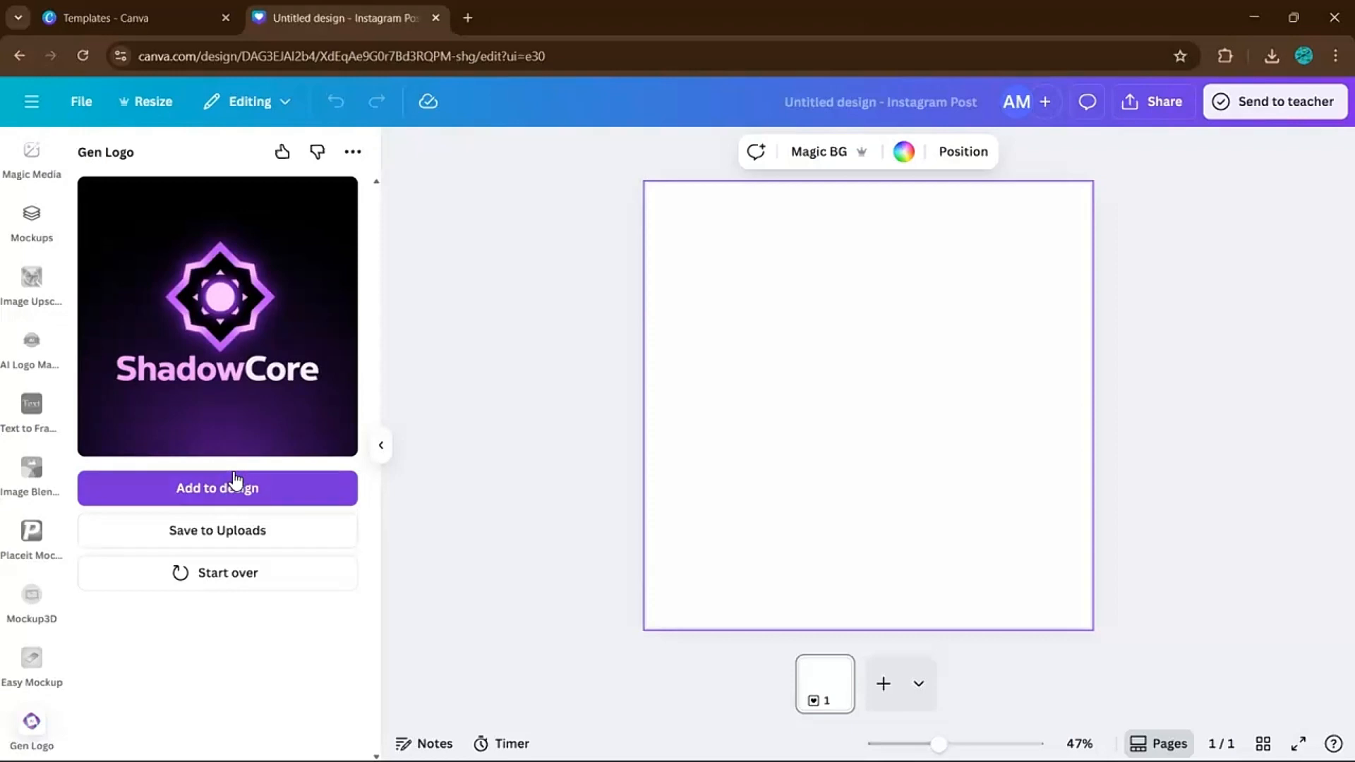
{"action": "left_click", "coordinate": [230, 483]}
{"action": "left_click", "coordinate": [243, 501]}
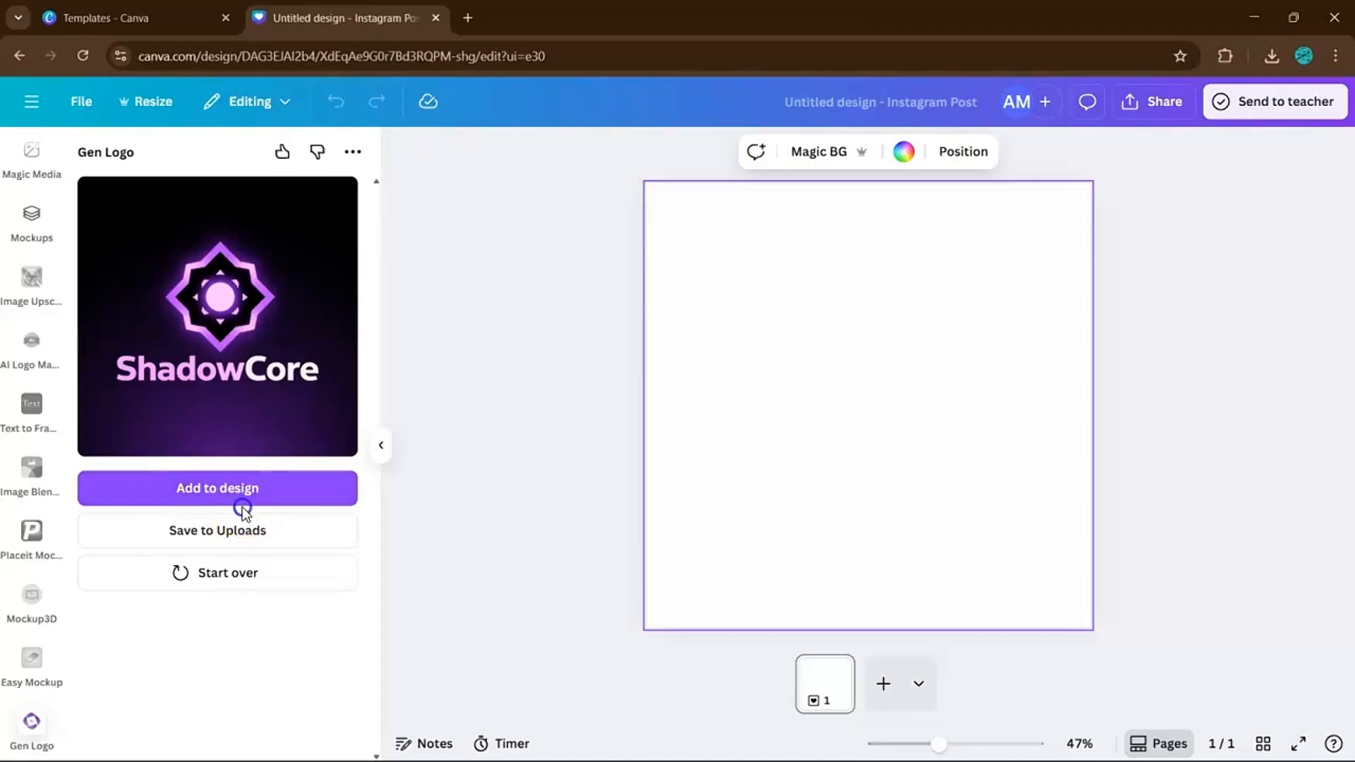
{"action": "left_click", "coordinate": [240, 502]}
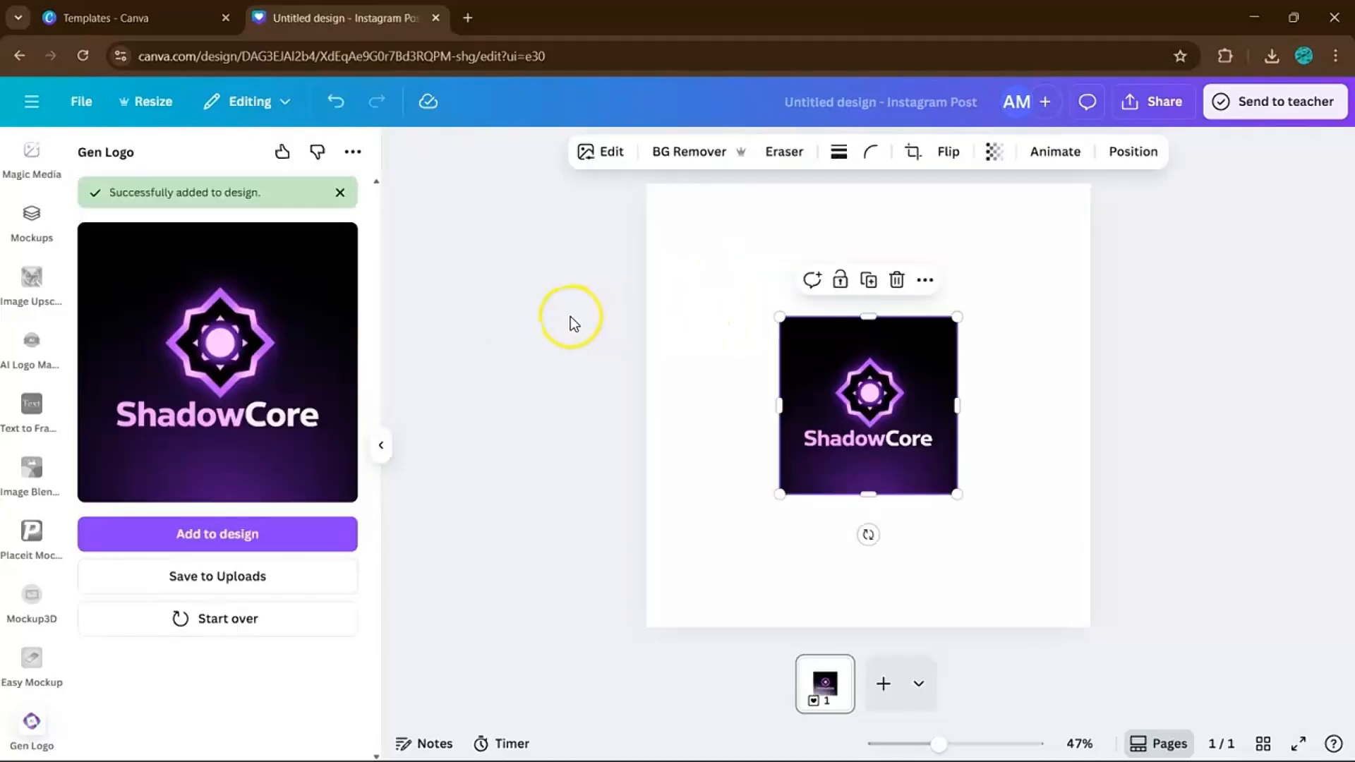
{"action": "right_click", "coordinate": [895, 376]}
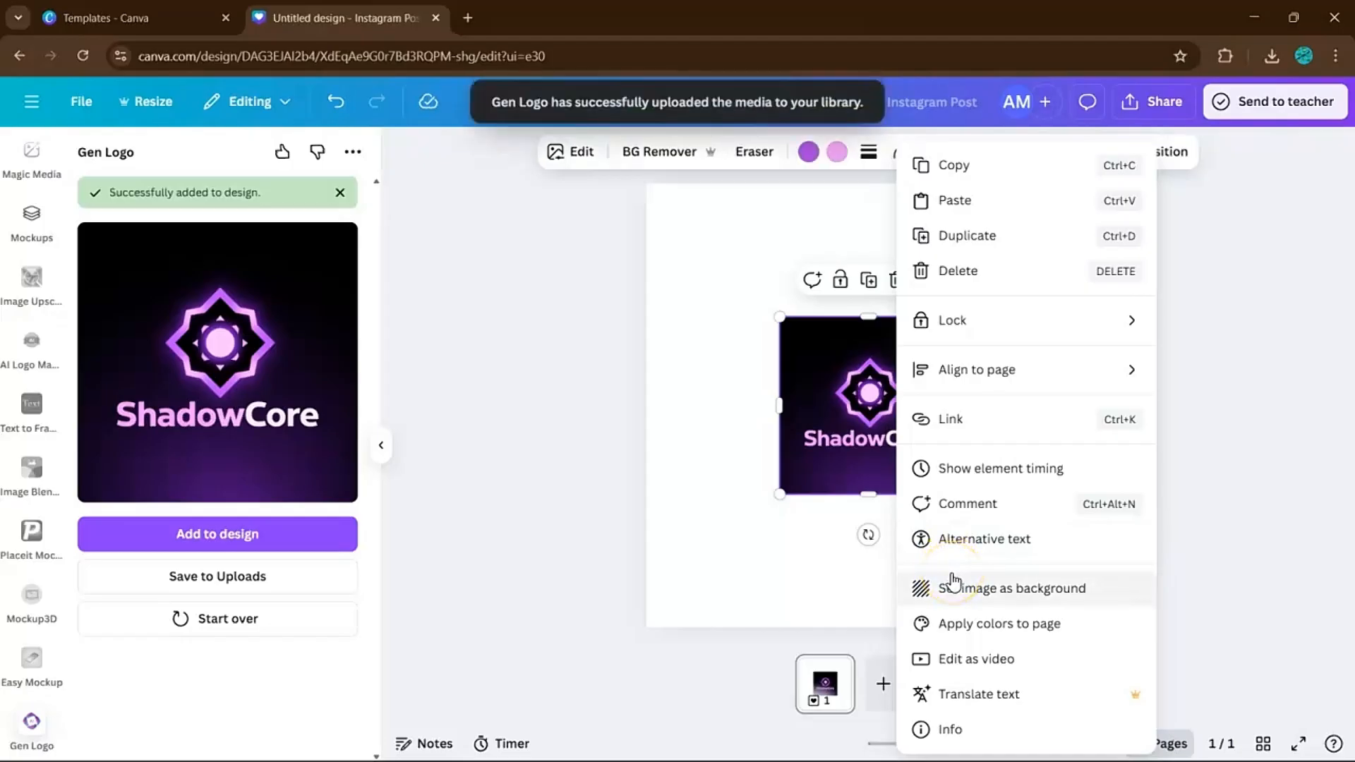
{"action": "left_click", "coordinate": [953, 586]}
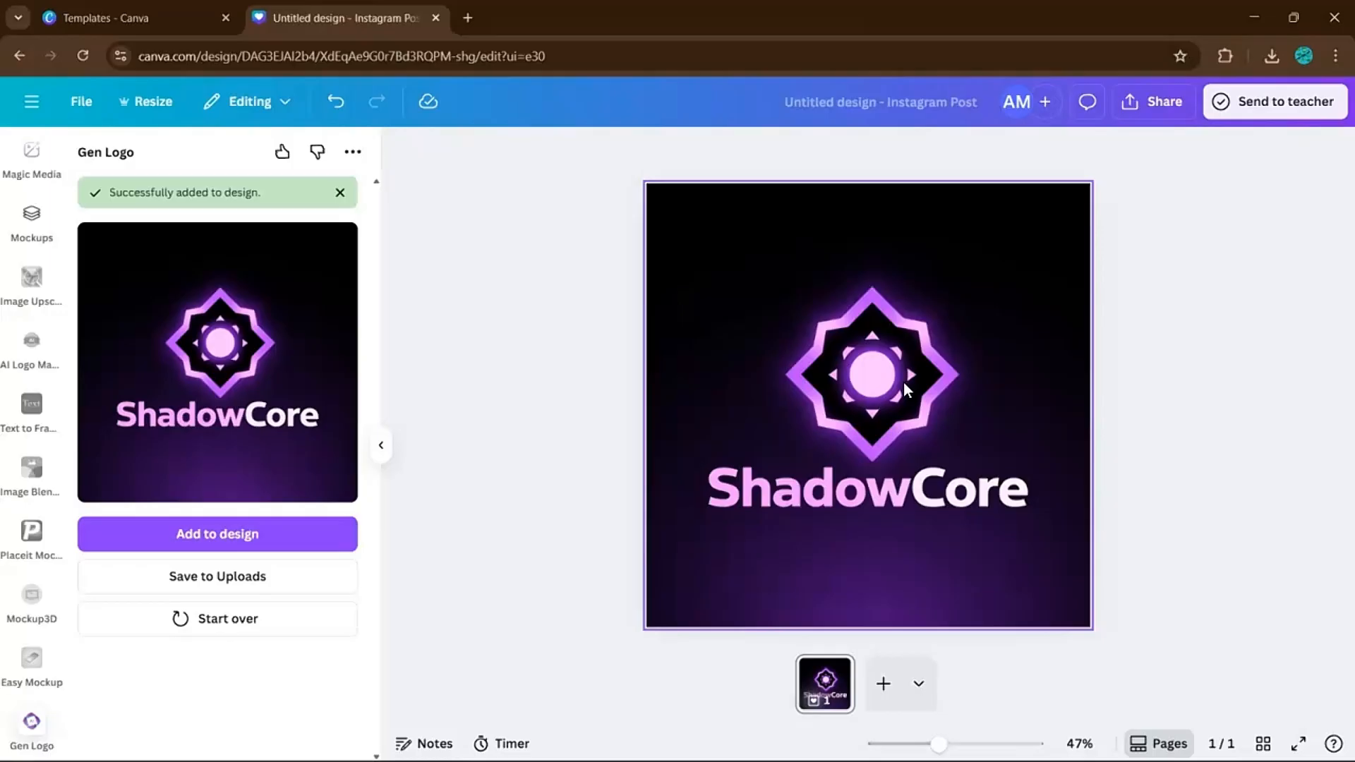
Ask ChatGPT to rename the logo VixenGaming with a red and black palette.
{"action": "key", "text": "alt+Tab"}
{"action": "scroll", "coordinate": [784, 434], "scroll_direction": "down", "scroll_amount": 9}
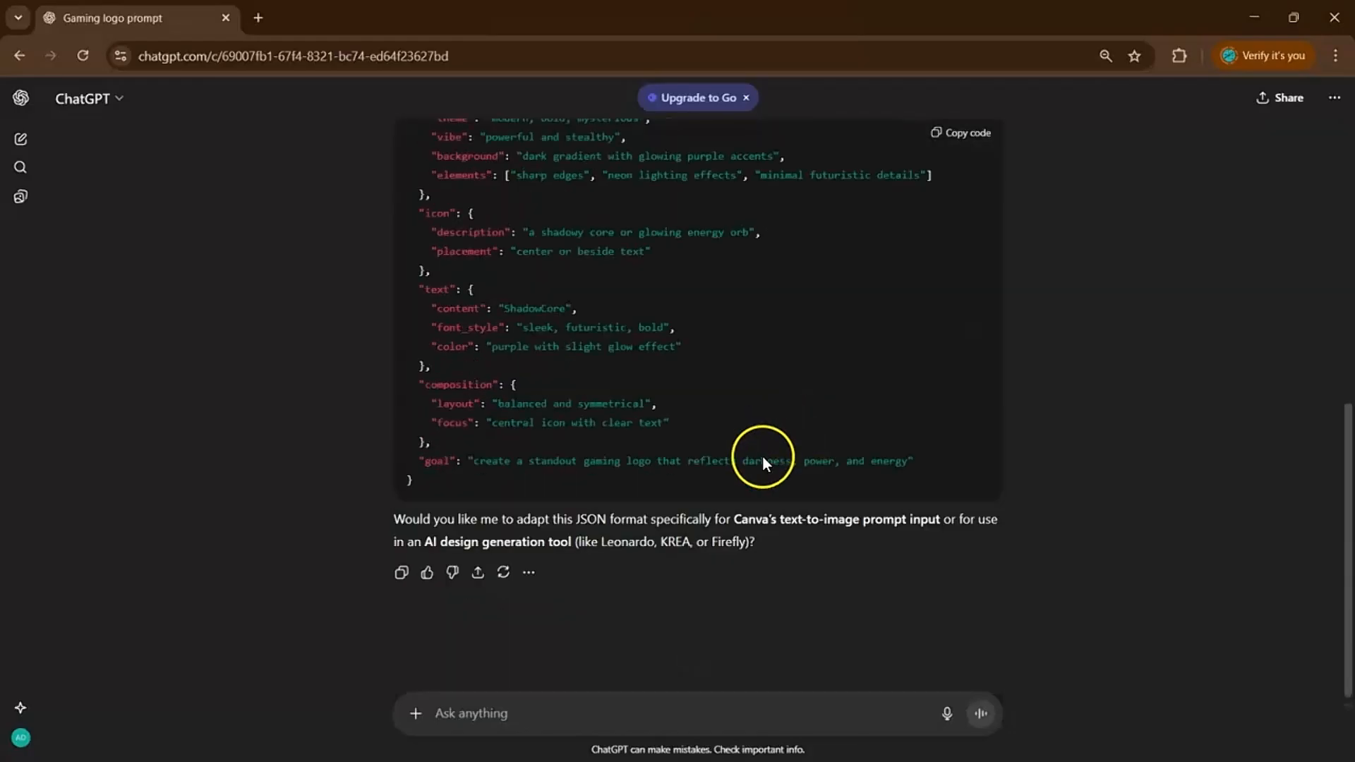
{"action": "left_click", "coordinate": [583, 694]}
{"action": "type", "text": "n"}
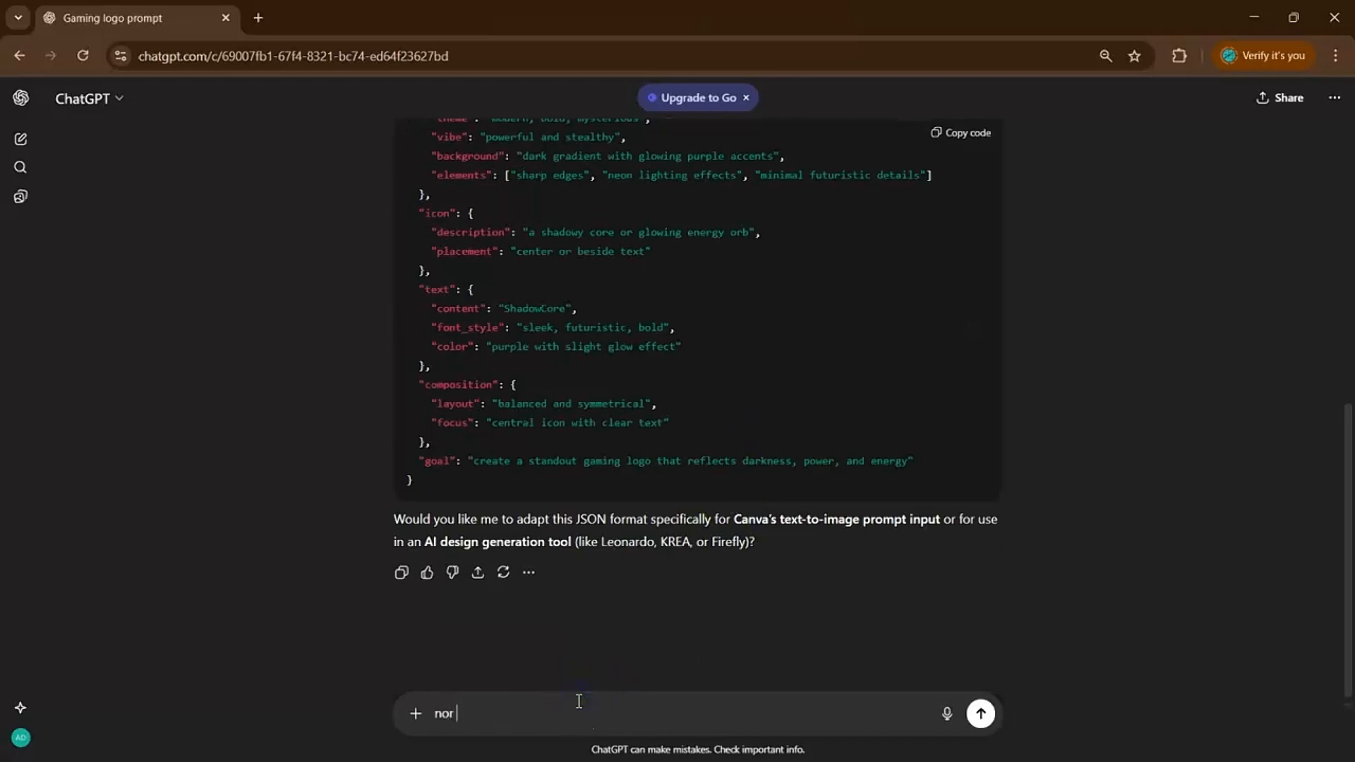
{"action": "type", "text": "ow replace the name to VixenGaming"}
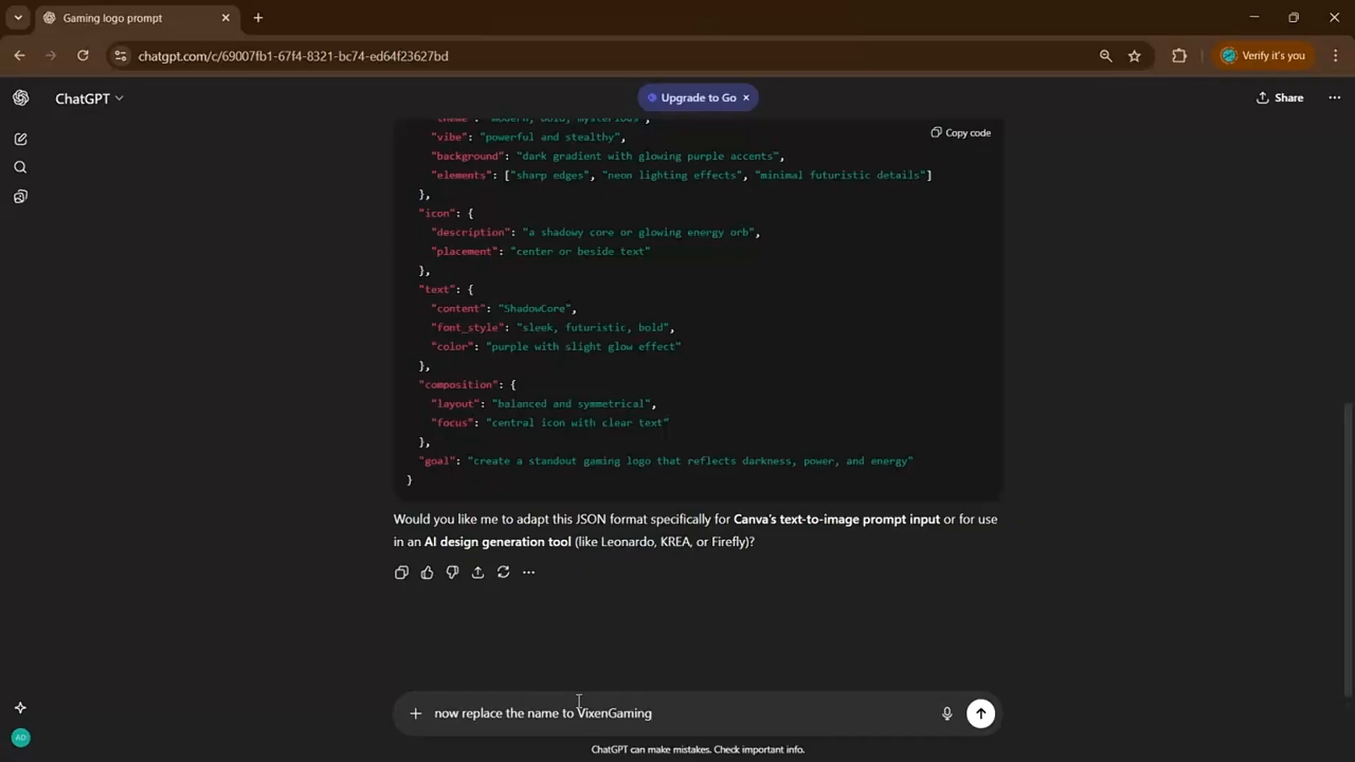
{"action": "type", "text": "and the color palette into R"}
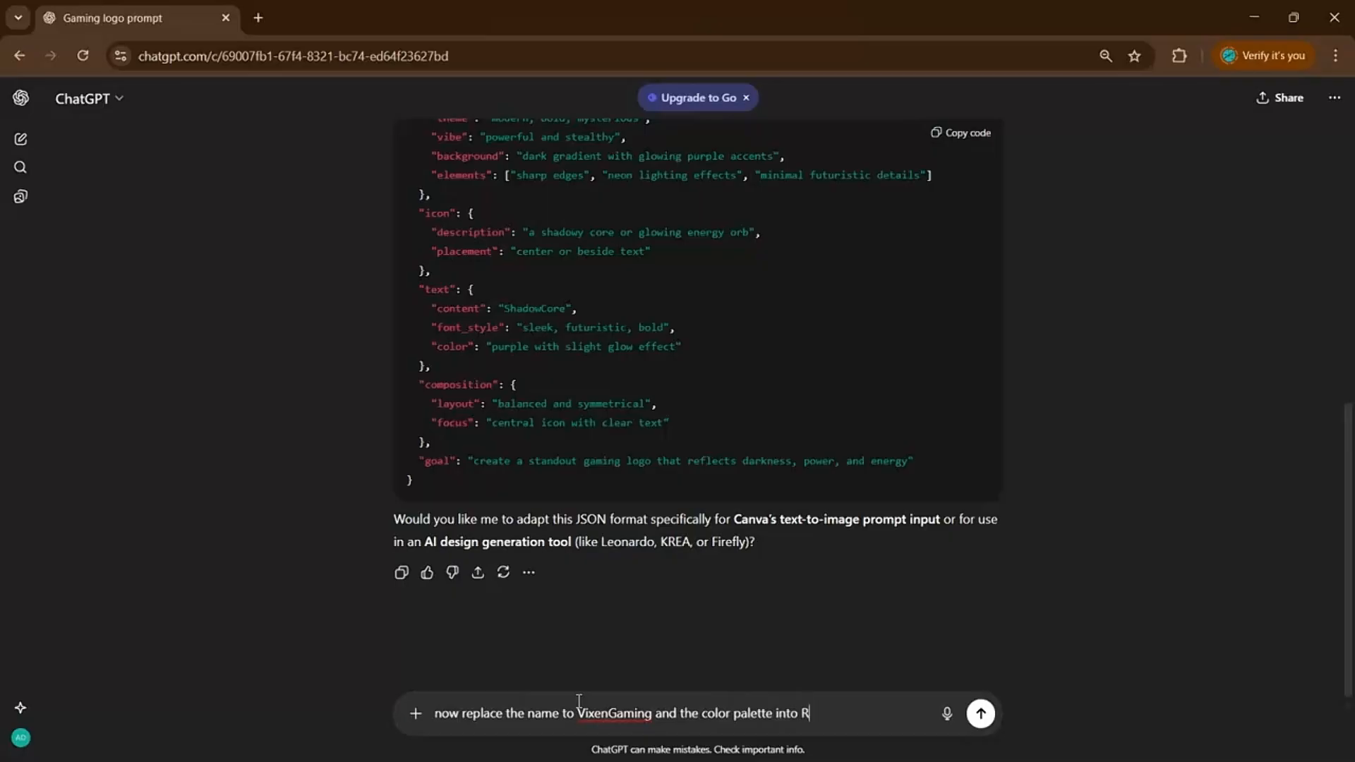
{"action": "type", "text": "d Black"}
{"action": "key", "text": "Return"}
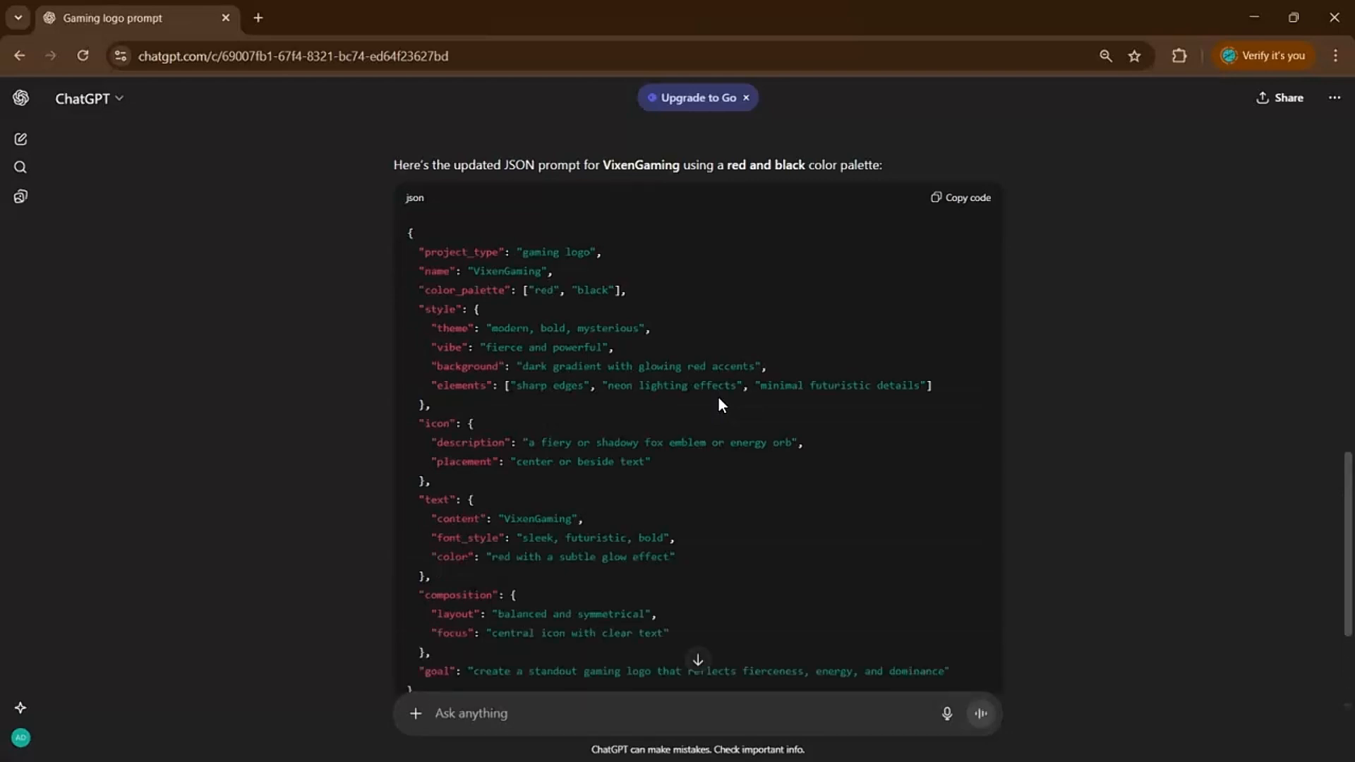
Send a follow-up saying the main icon should be an animal.
{"action": "scroll", "coordinate": [718, 396], "scroll_direction": "down", "scroll_amount": 2}
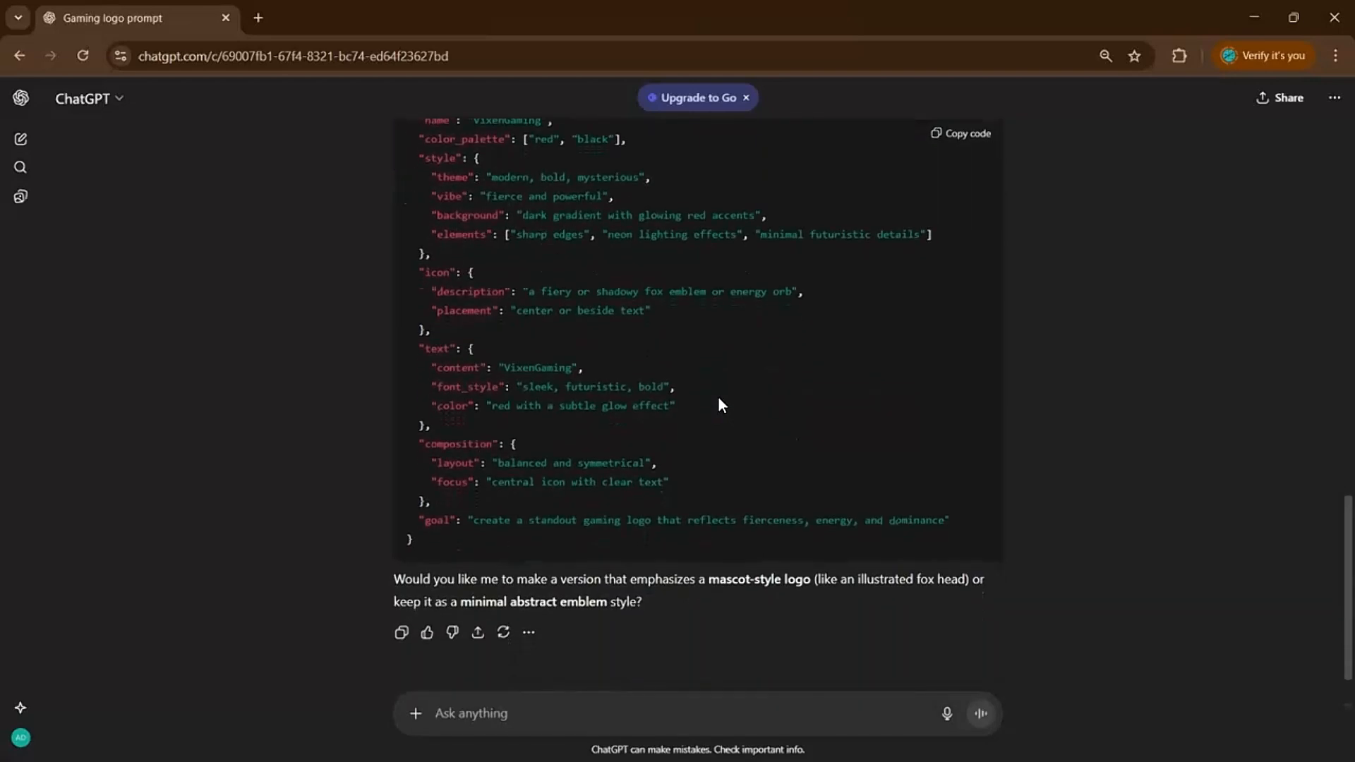
{"action": "scroll", "coordinate": [718, 396], "scroll_direction": "up", "scroll_amount": 1}
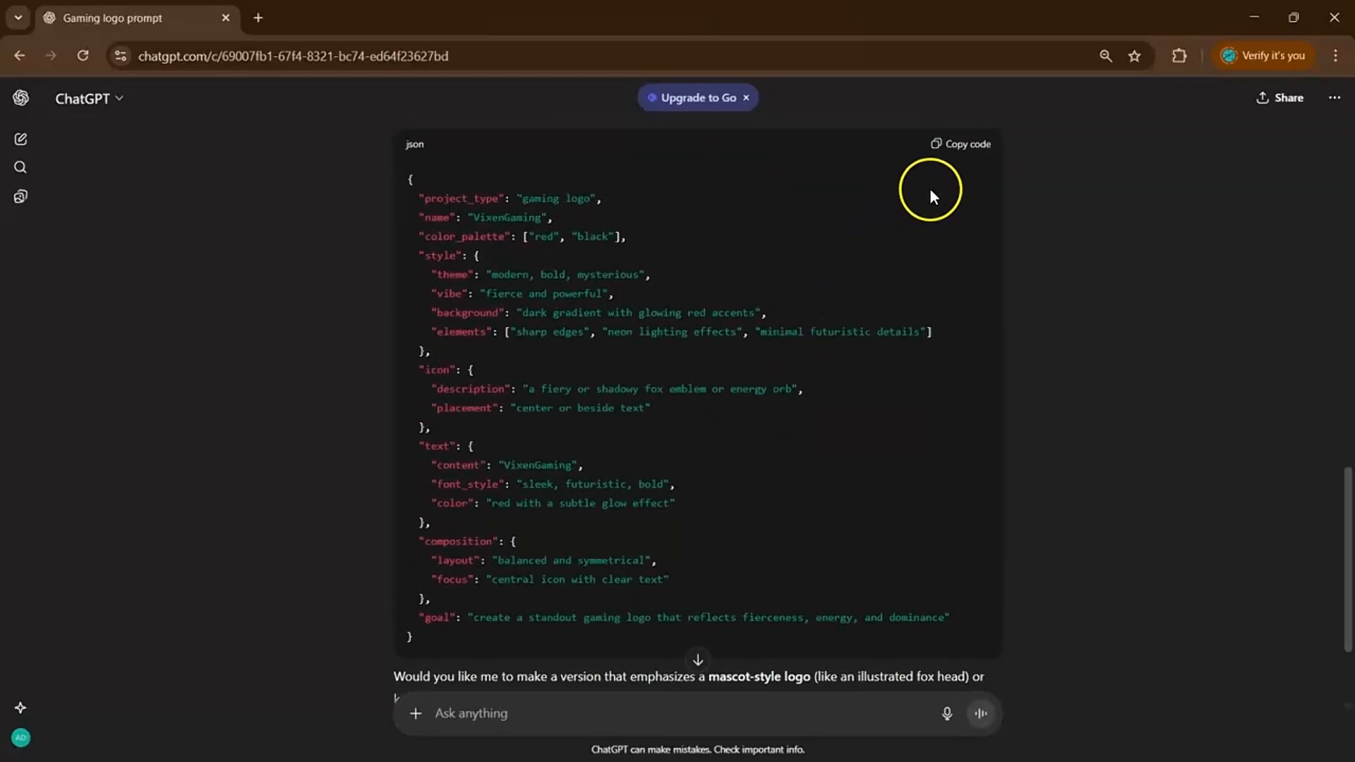
{"action": "left_click", "coordinate": [551, 714]}
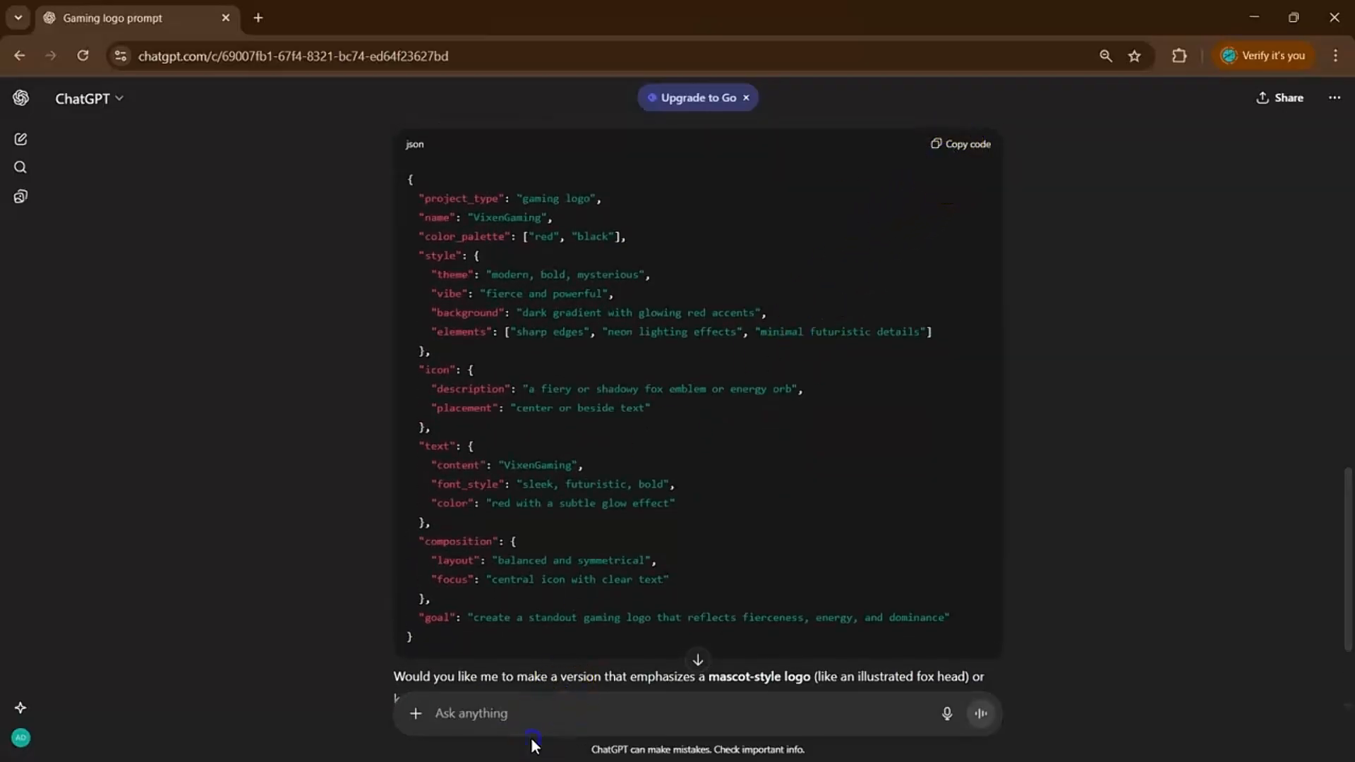
{"action": "type", "text": "the an"}
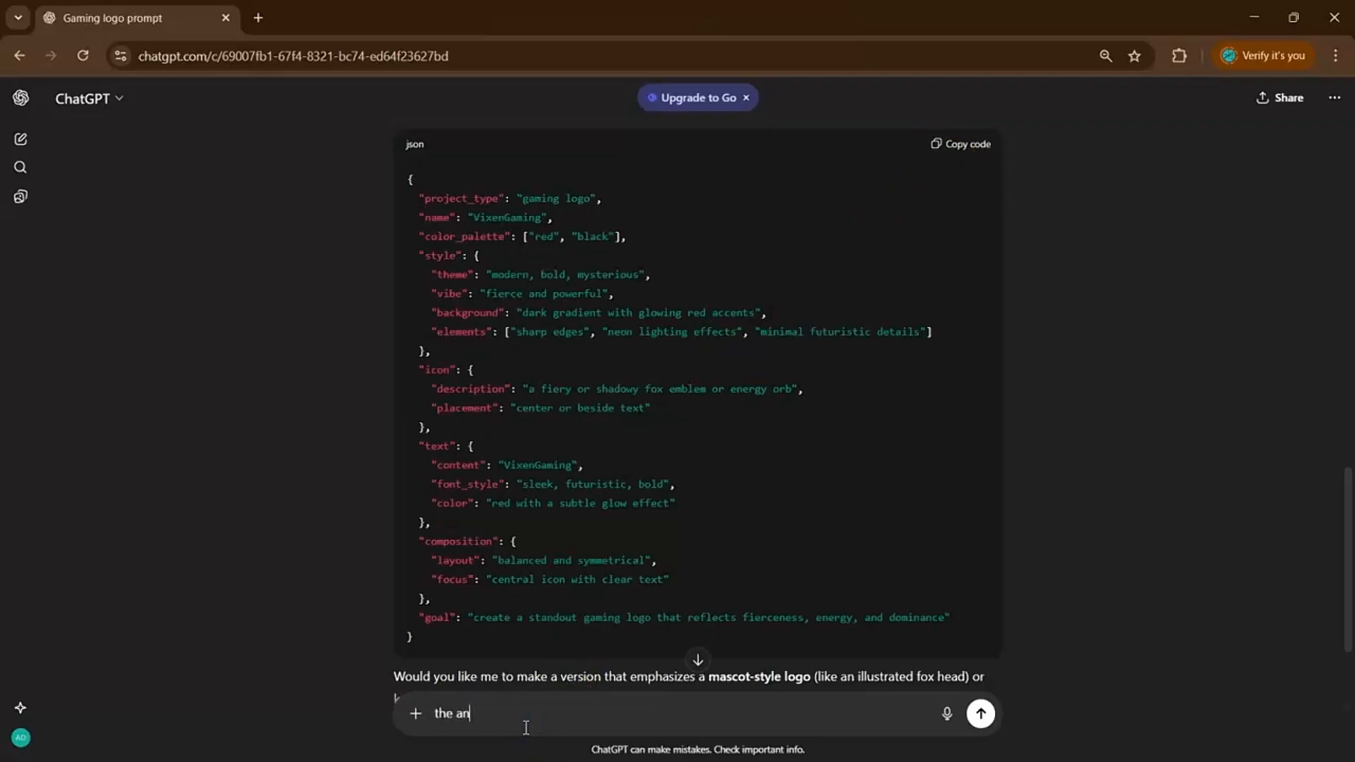
{"action": "type", "text": "ain icon should be an animal"}
{"action": "key", "text": "Return"}
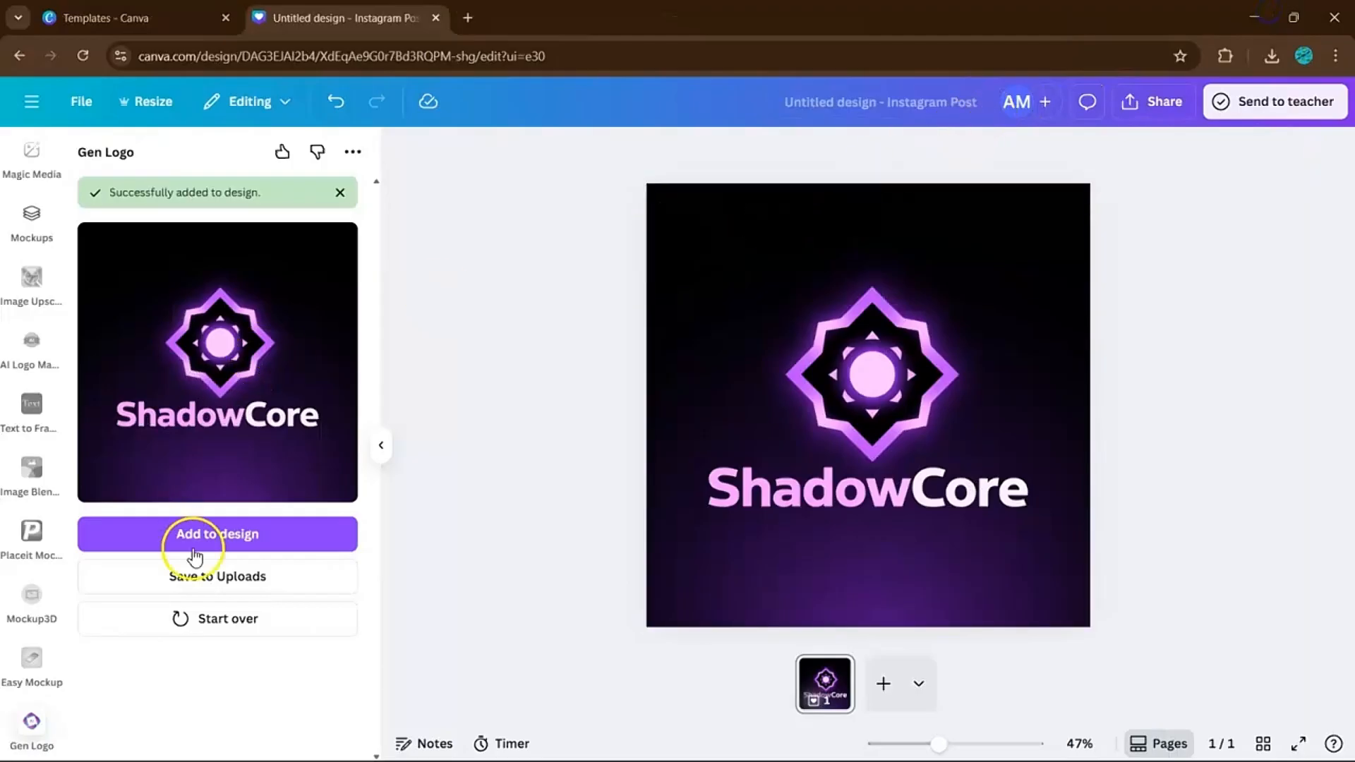
Start Gen Logo over, paste the fox JSON prompt, and generate the VixenGaming logo.
{"action": "left_click", "coordinate": [187, 622]}
{"action": "left_click", "coordinate": [241, 341]}
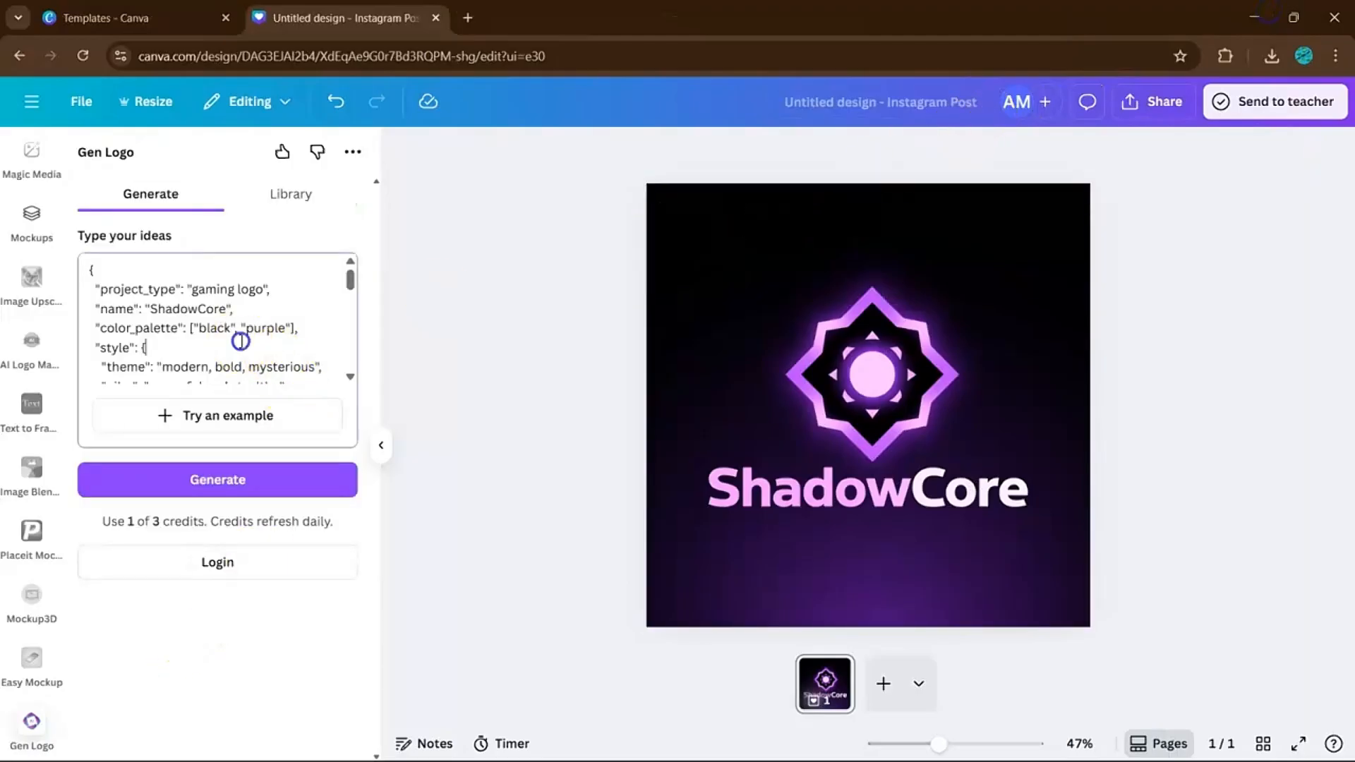
{"action": "key", "text": "ctrl+a"}
{"action": "key", "text": "ctrl+v"}
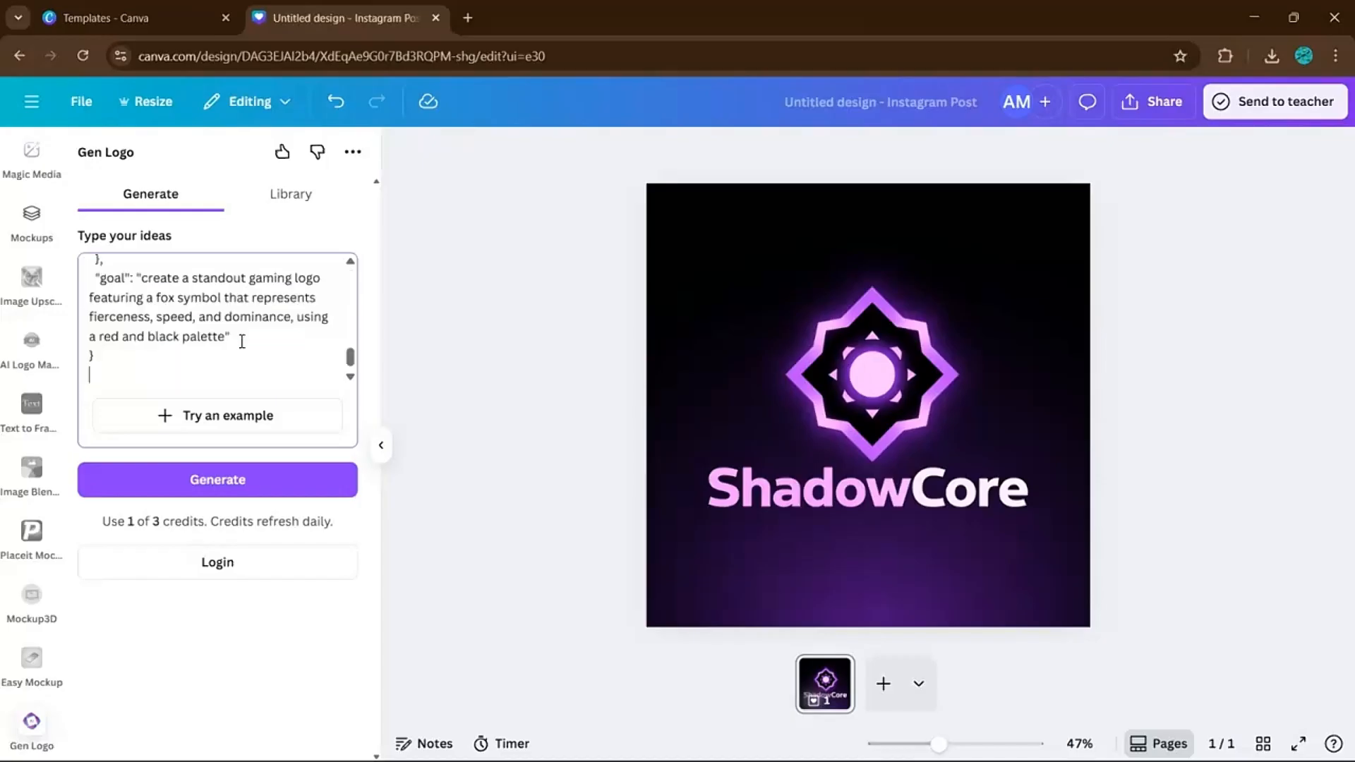
{"action": "left_click", "coordinate": [248, 484]}
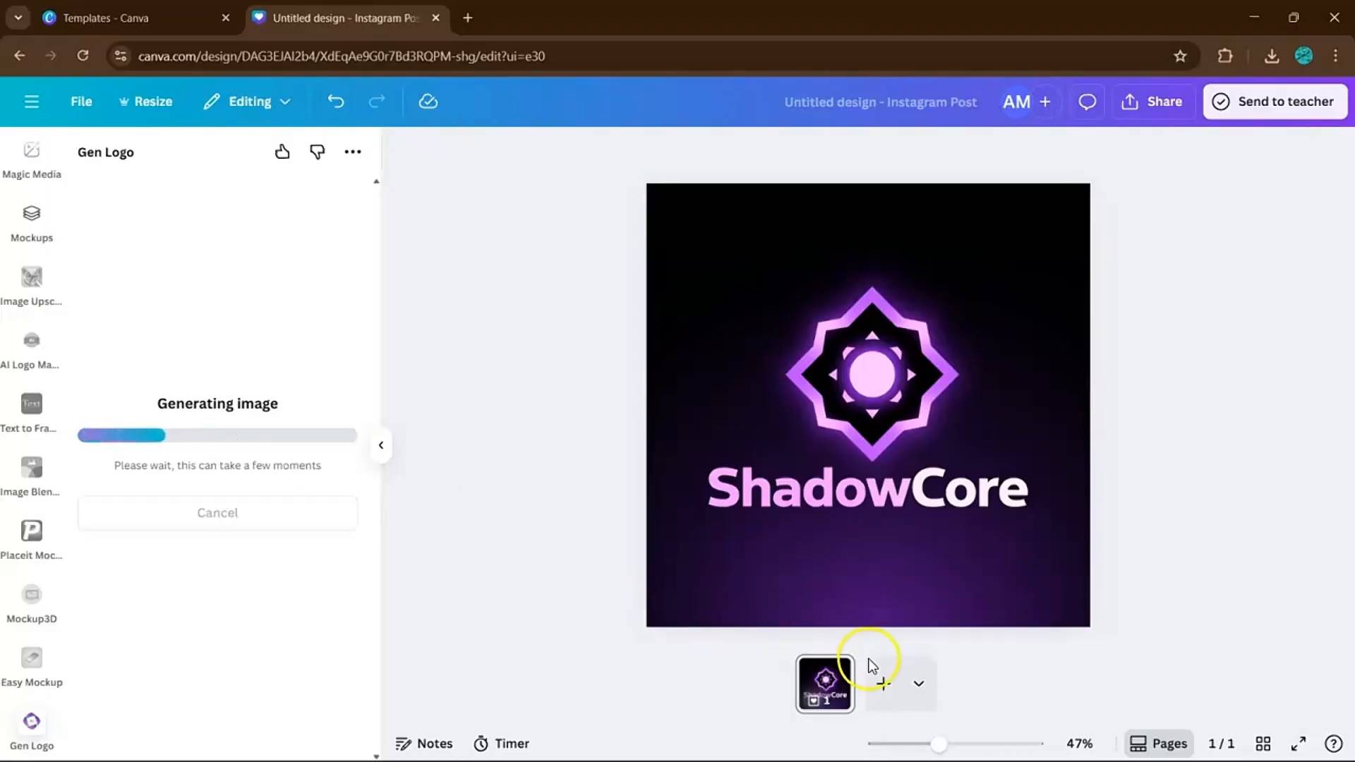
Add a second page and set the red VixenGaming fox logo as its background.
{"action": "left_click", "coordinate": [883, 682]}
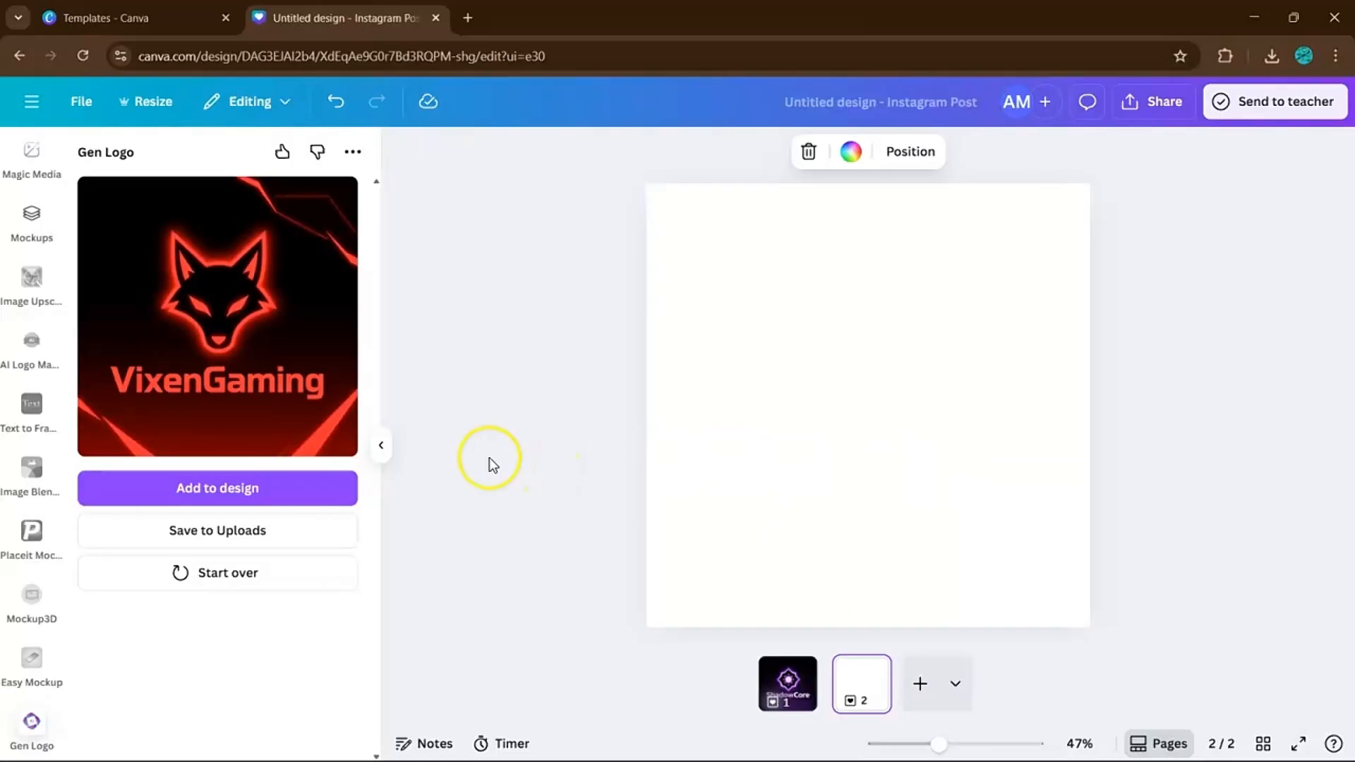
{"action": "left_click", "coordinate": [270, 492]}
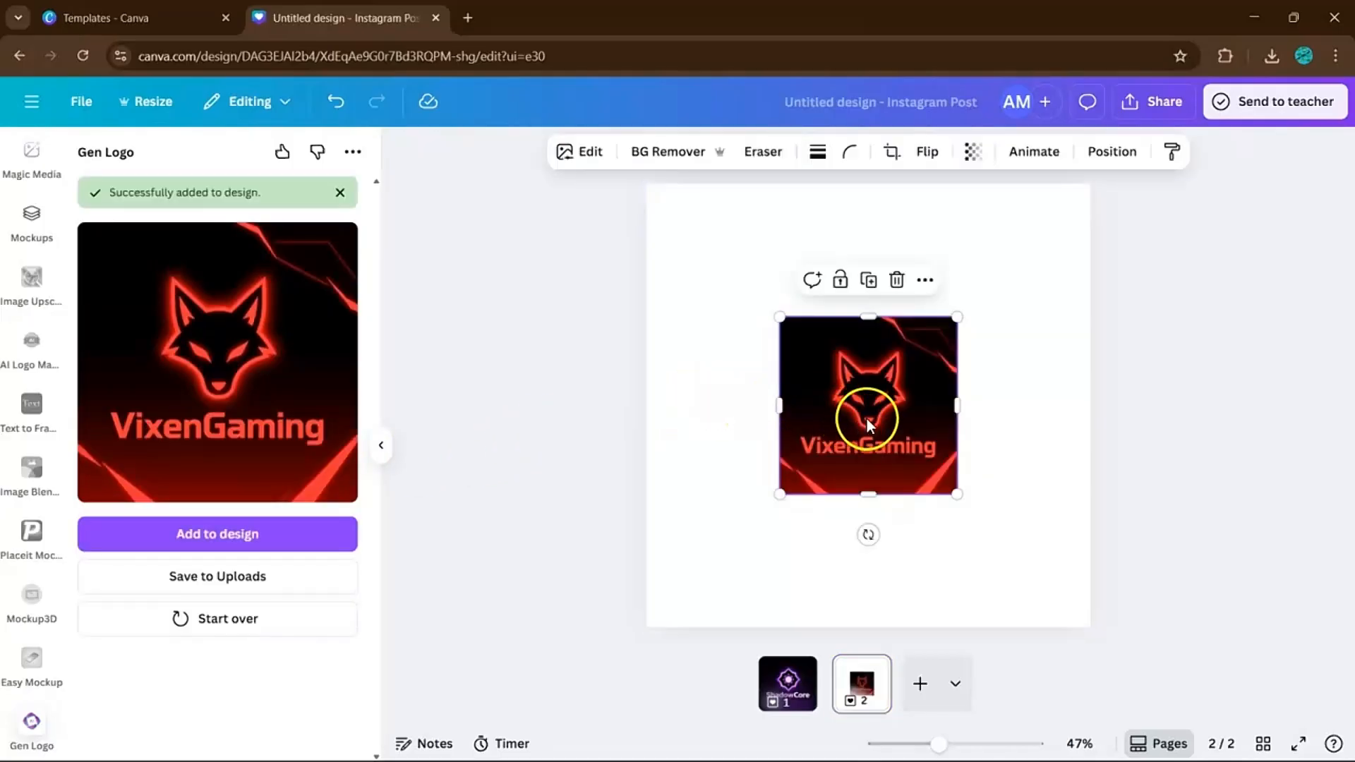
{"action": "right_click", "coordinate": [868, 418]}
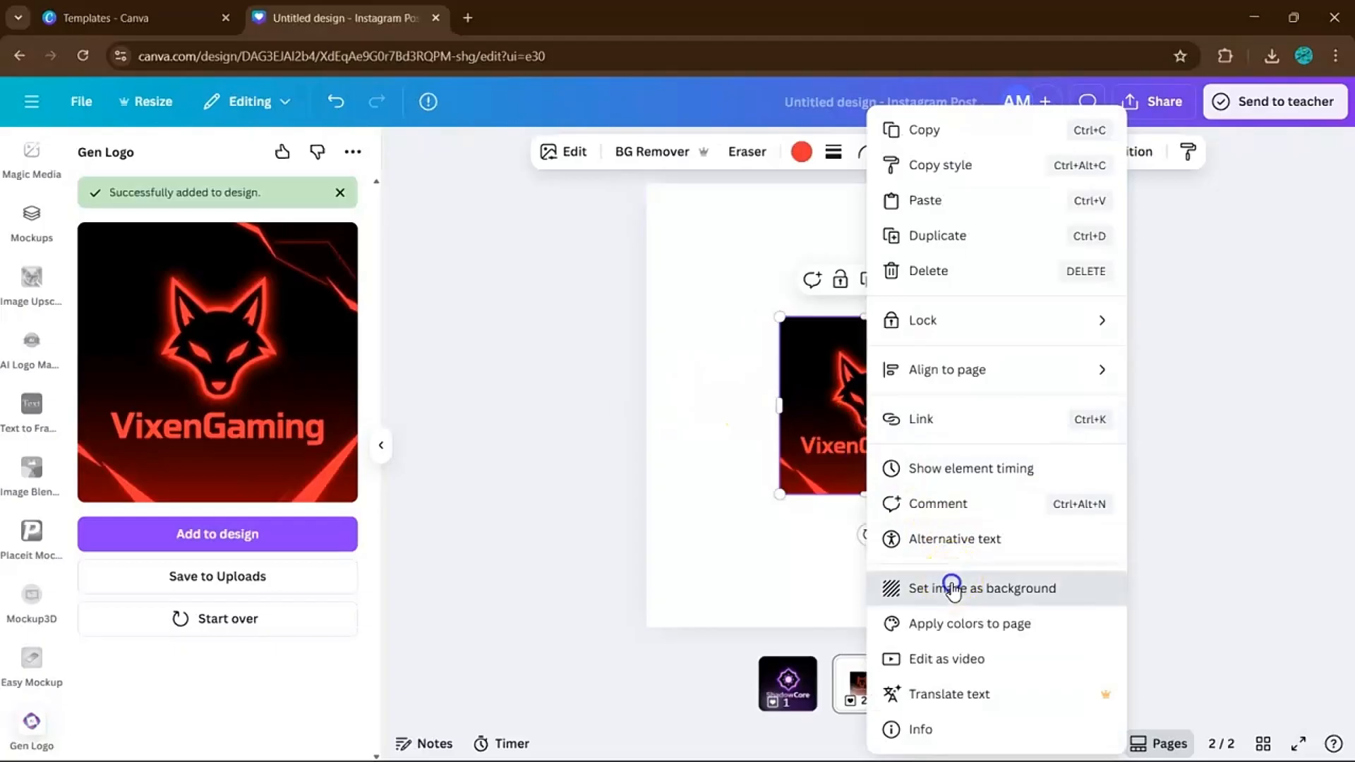
{"action": "left_click", "coordinate": [952, 587]}
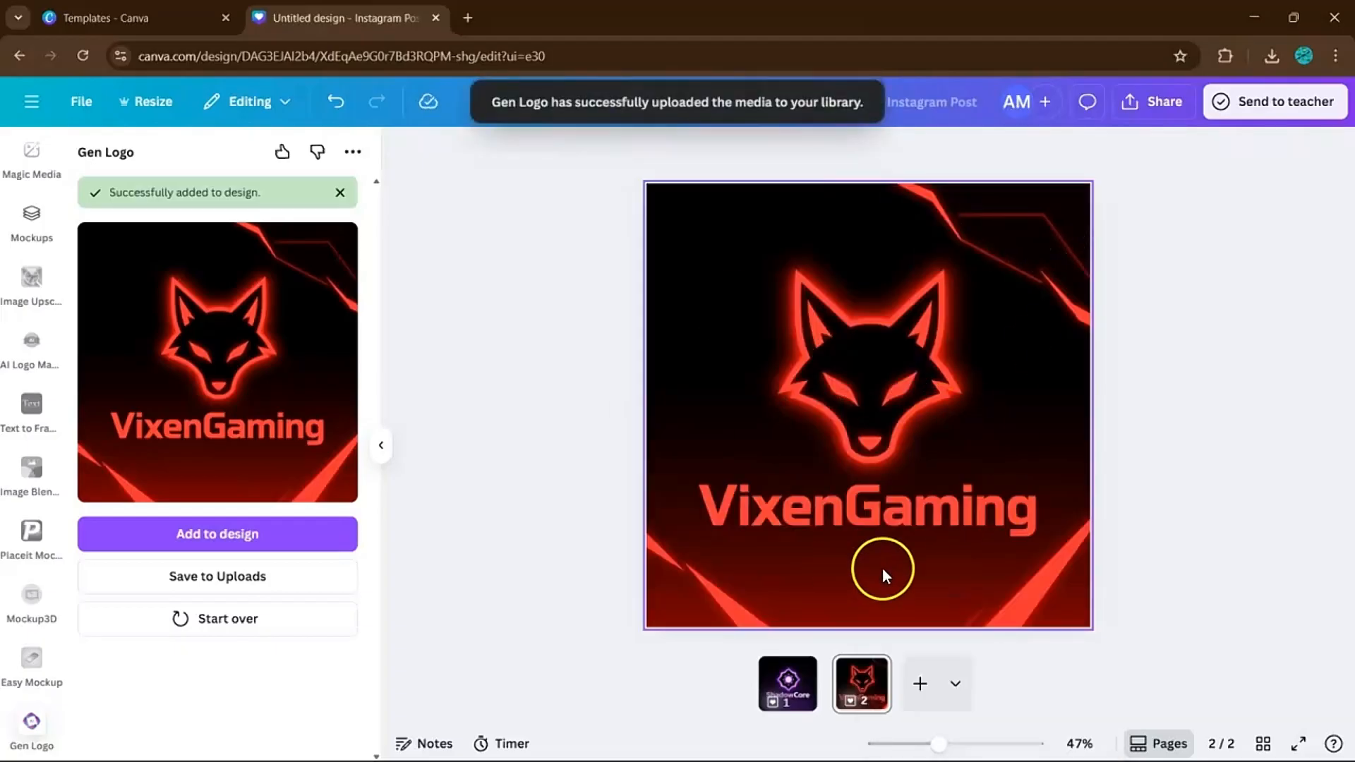
{"action": "left_click", "coordinate": [1114, 456]}
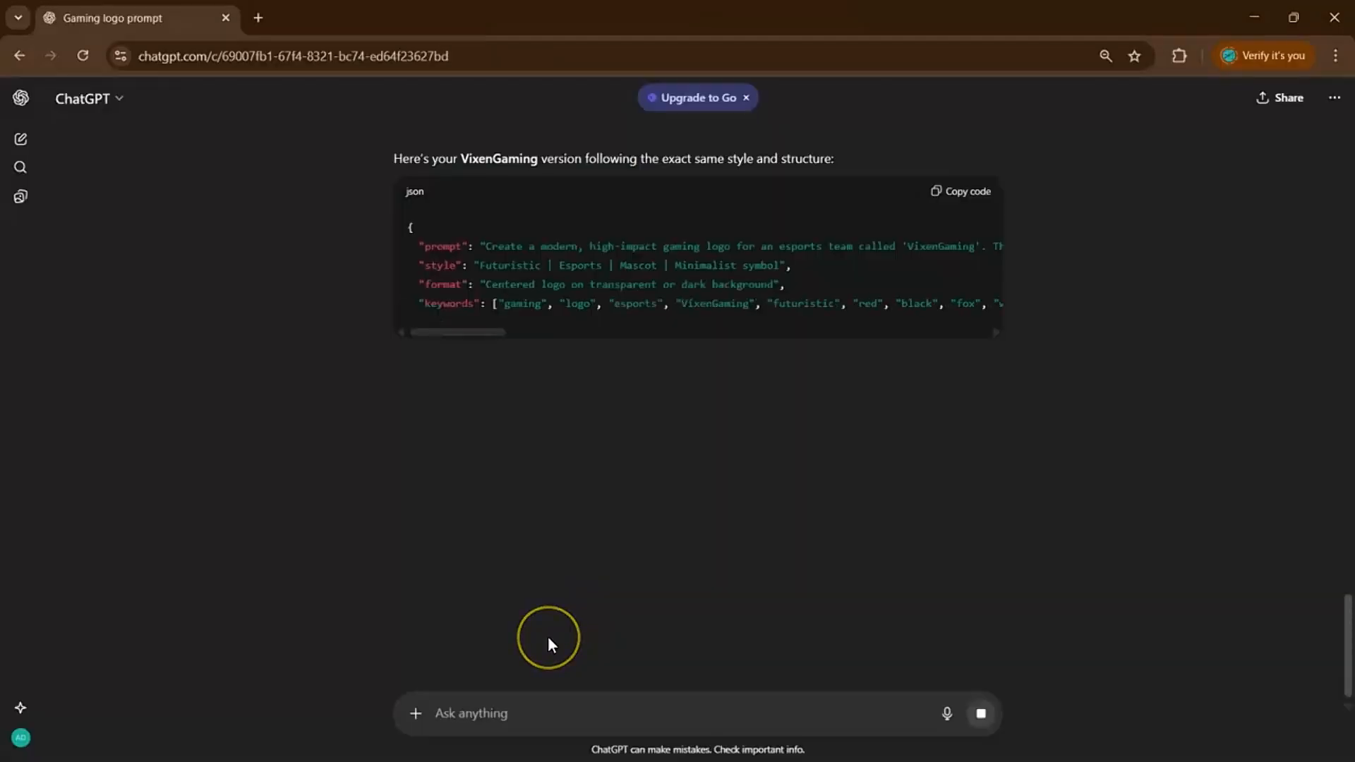
{"action": "type", "text": "now r"}
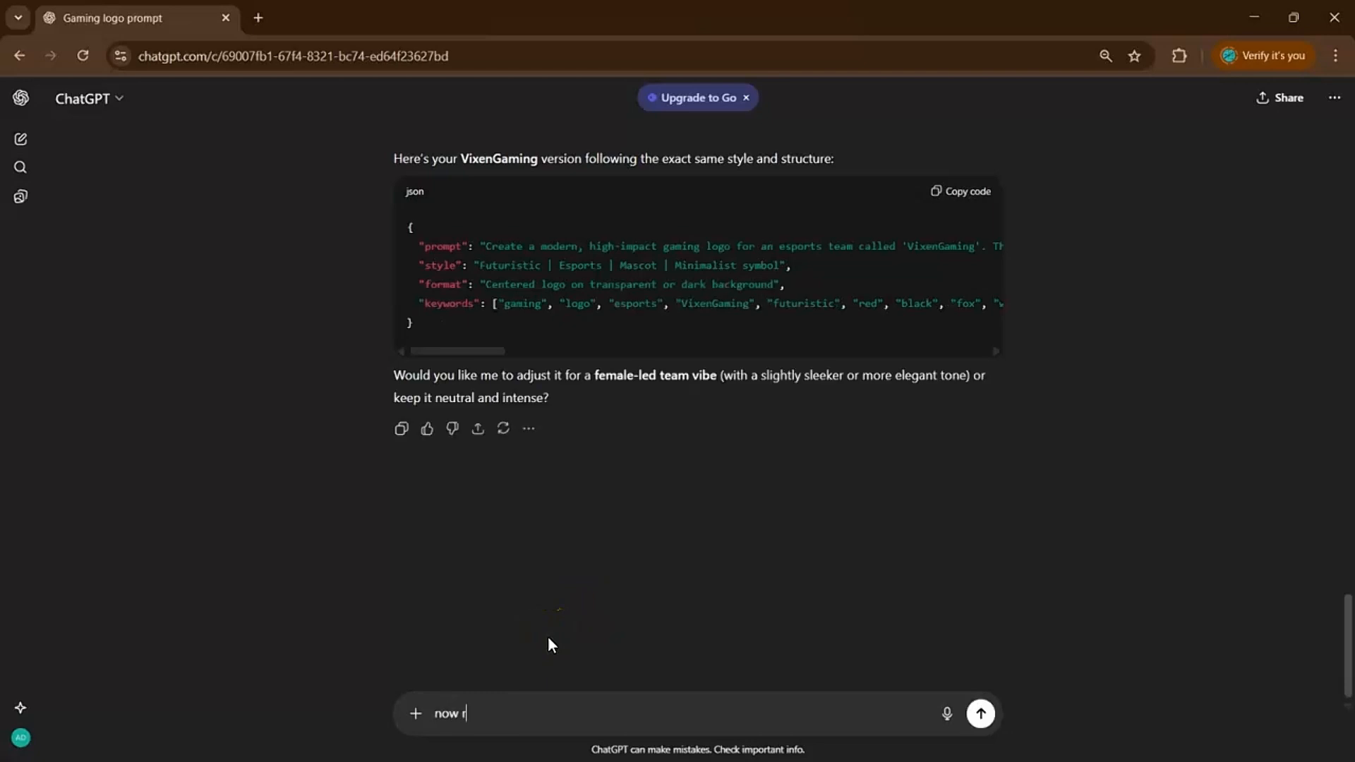
{"action": "type", "text": "eplace the name again into"}
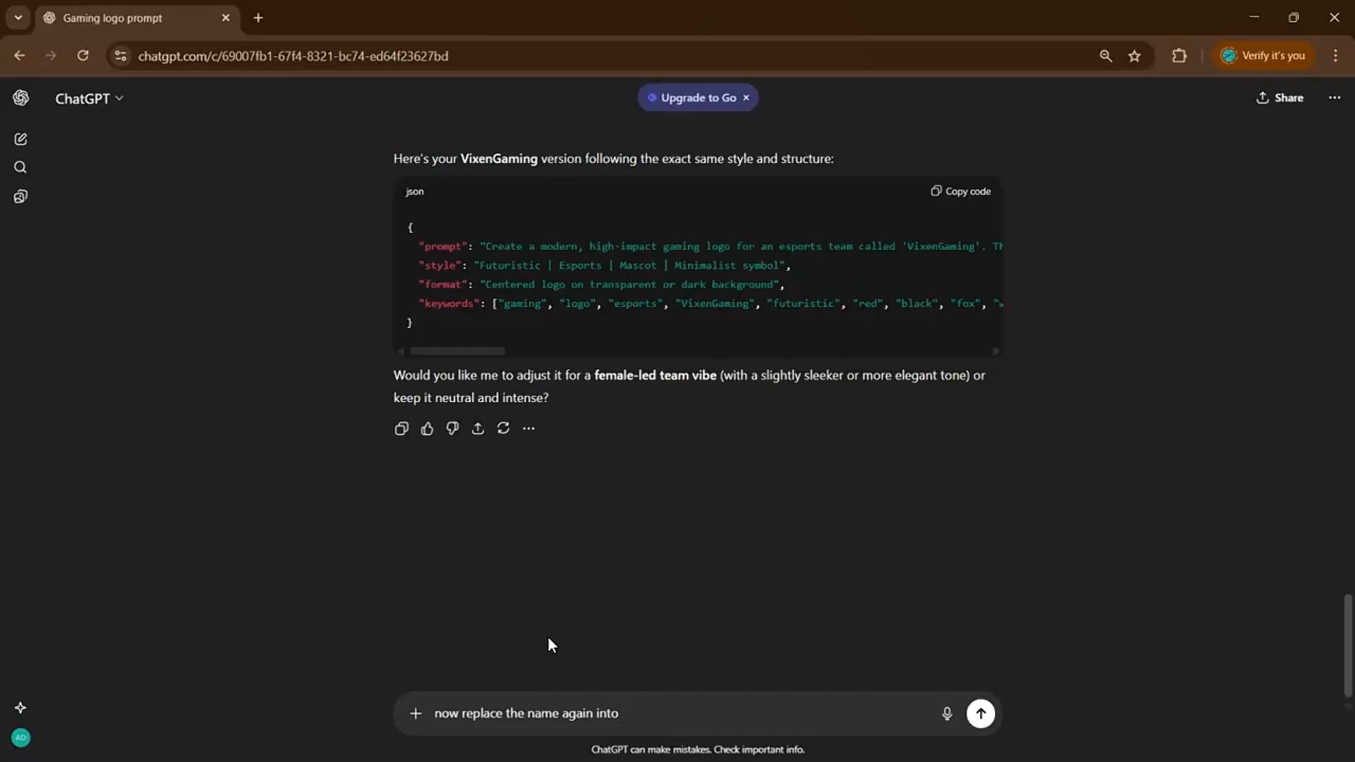
Request the name HunterGaming with green and black colours, then copy the returned JSON.
{"action": "type", "text": "HunterGaming and the color"}
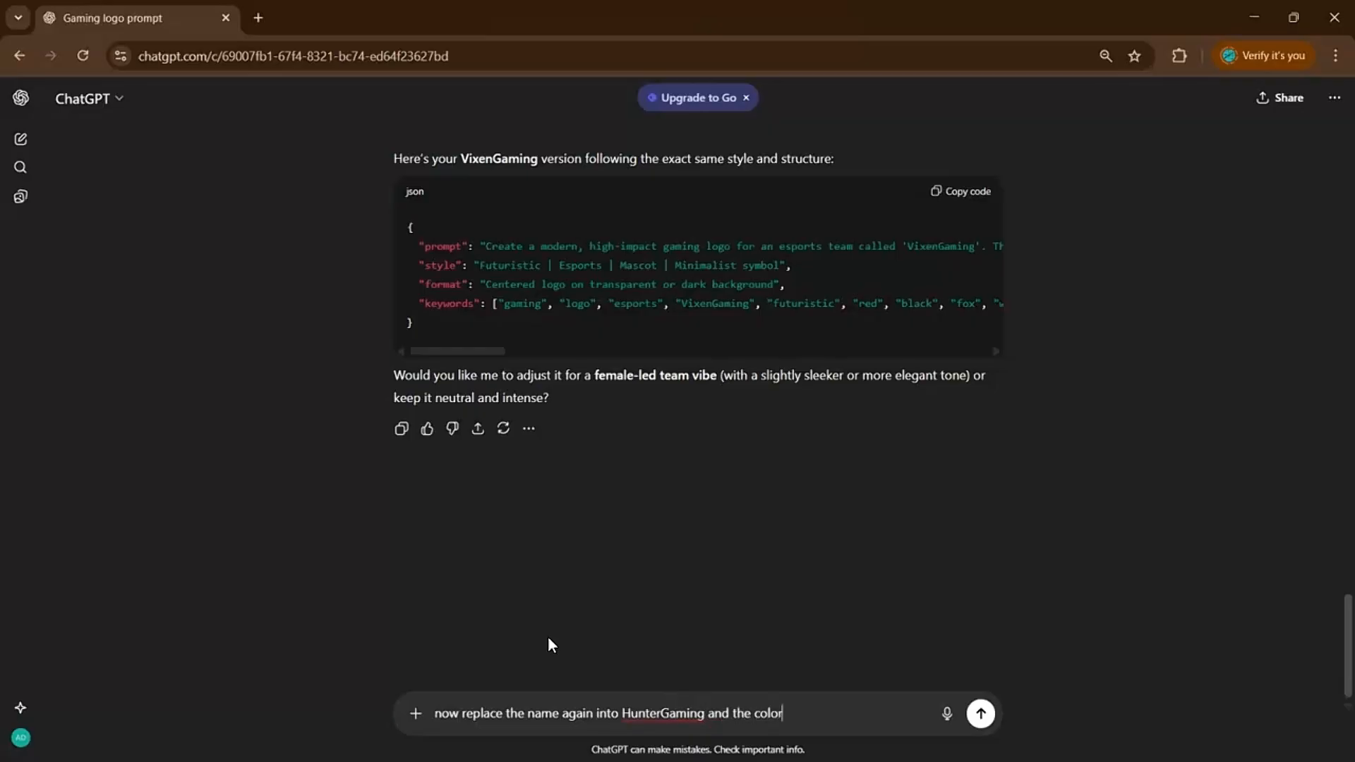
{"action": "type", "text": " to green and black"}
{"action": "key", "text": "Return"}
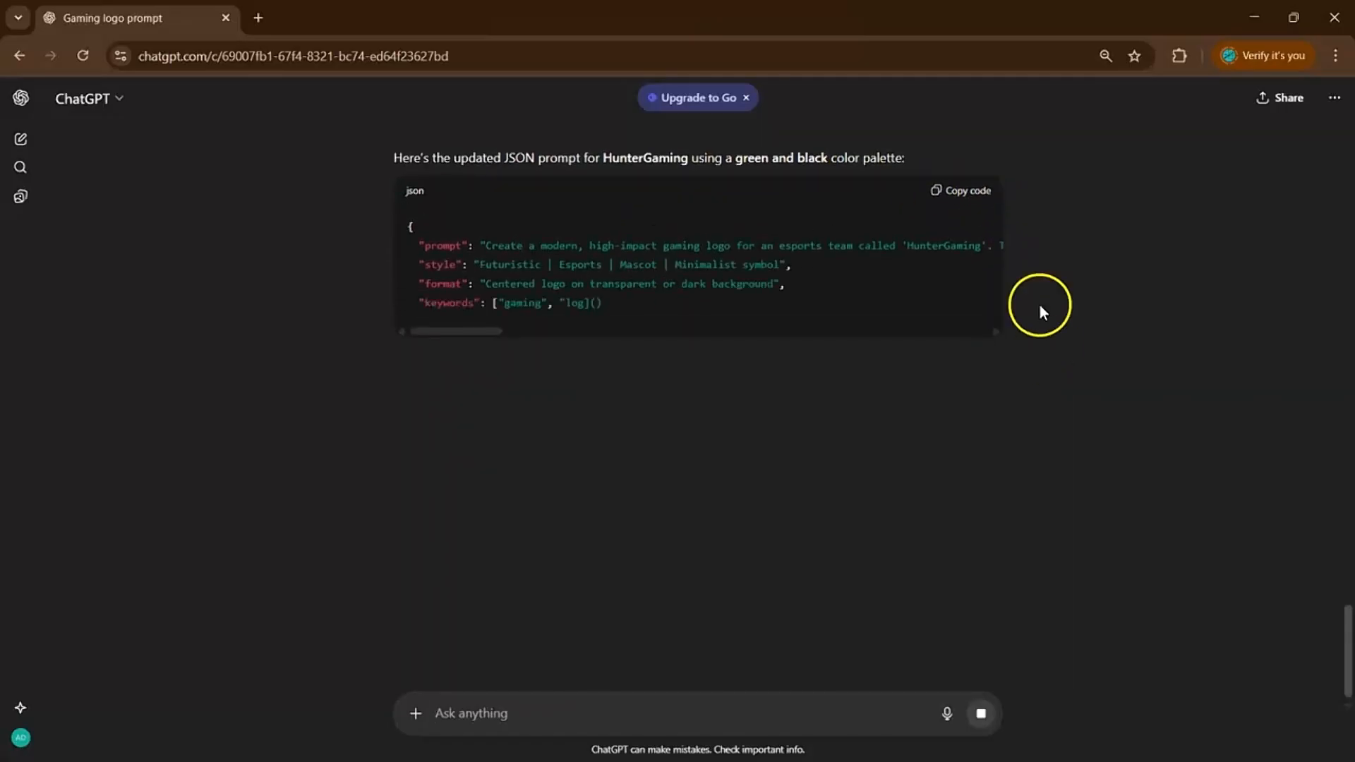
{"action": "left_click", "coordinate": [952, 198]}
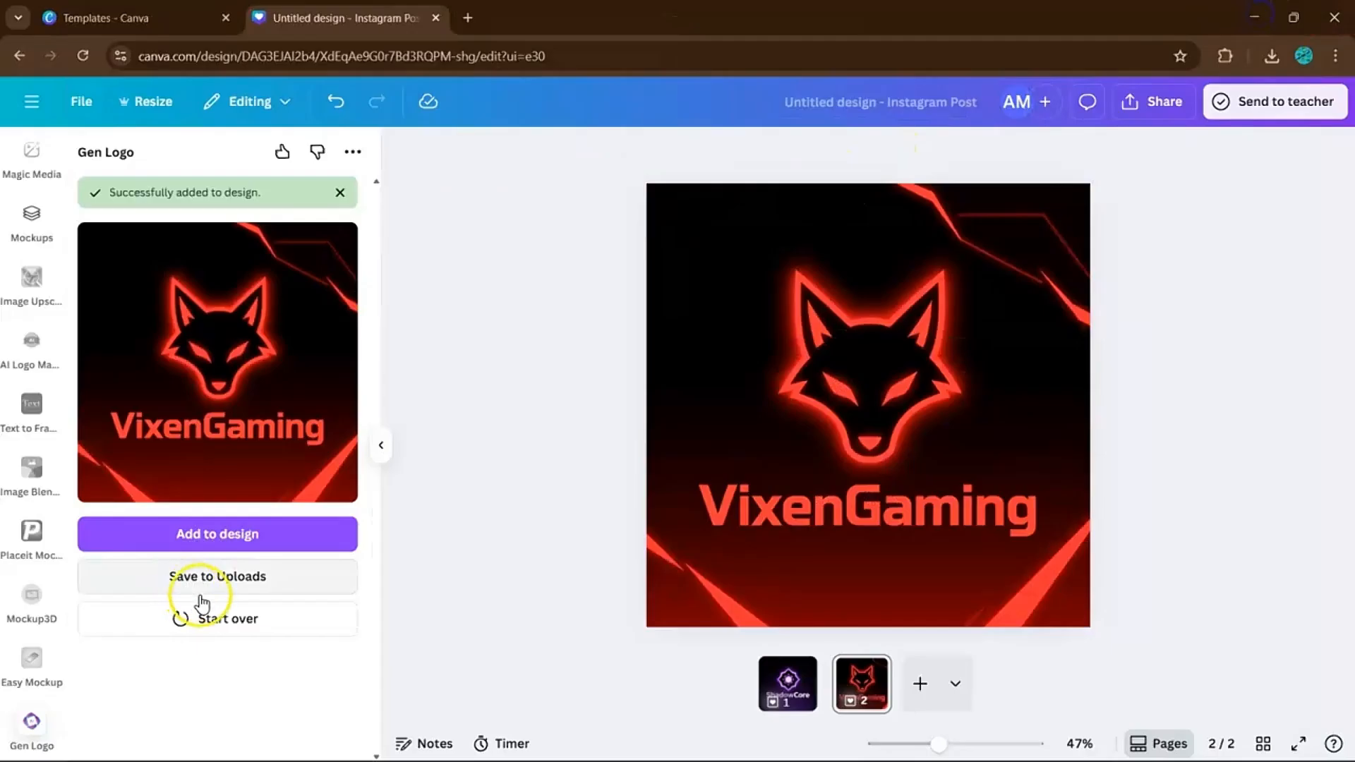
Replace the Gen Logo prompt with the HunterGaming JSON and generate the green logo.
{"action": "left_click", "coordinate": [202, 607]}
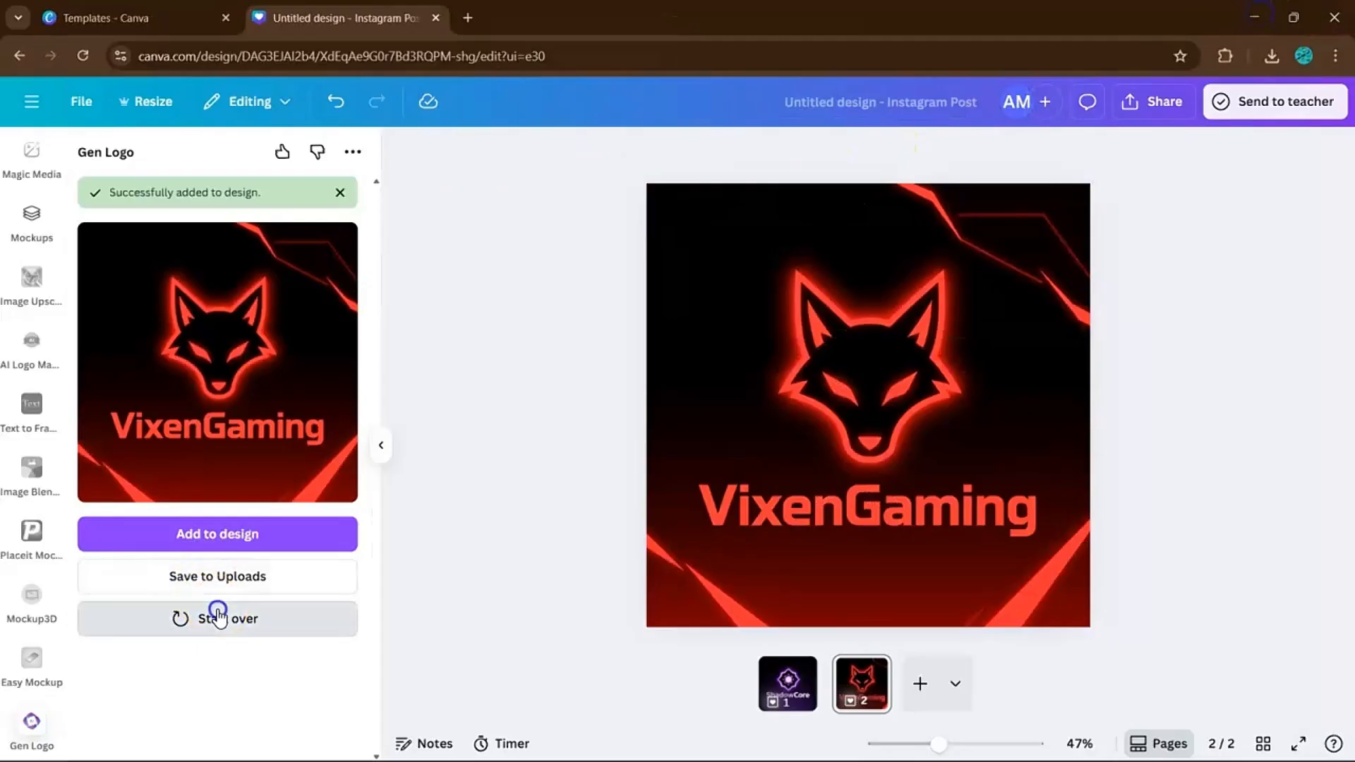
{"action": "key", "text": "ctrl+a"}
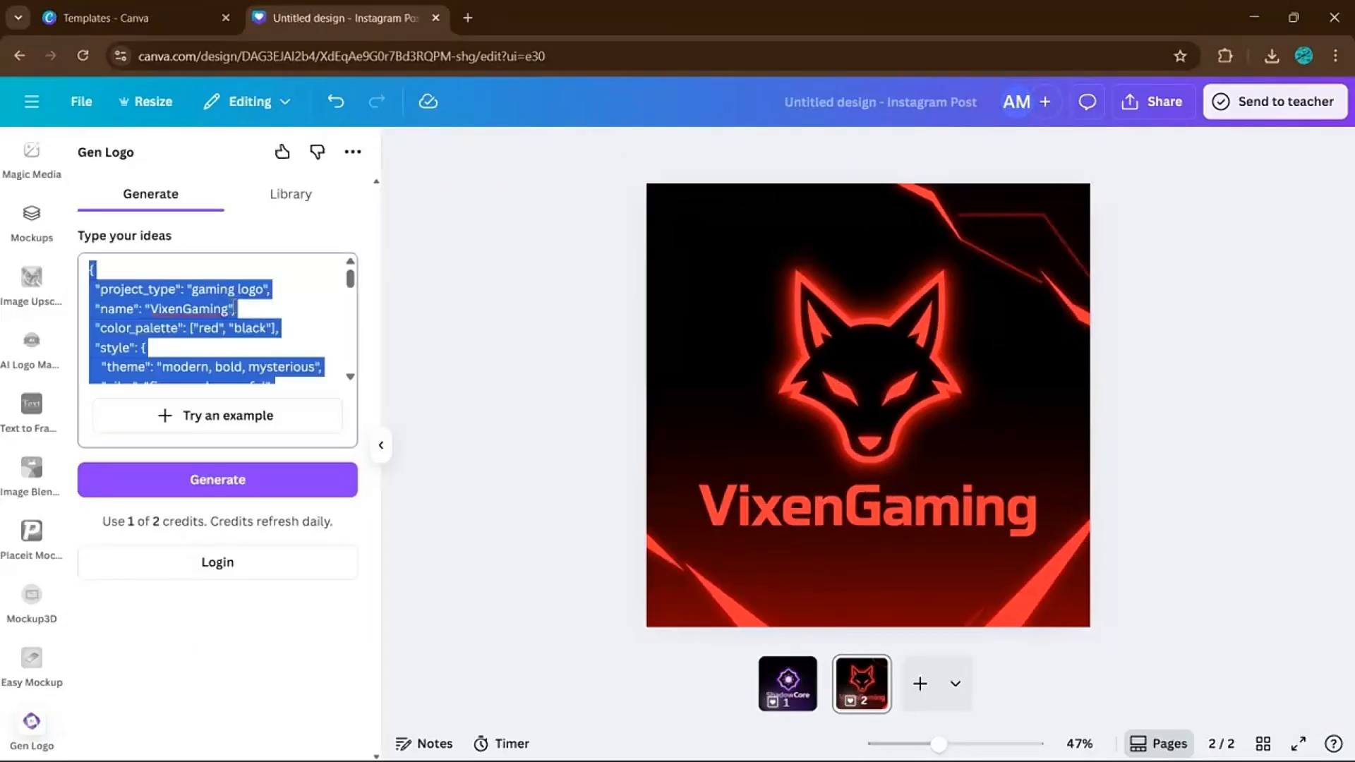
{"action": "key", "text": "ctrl+v"}
{"action": "left_click", "coordinate": [239, 485]}
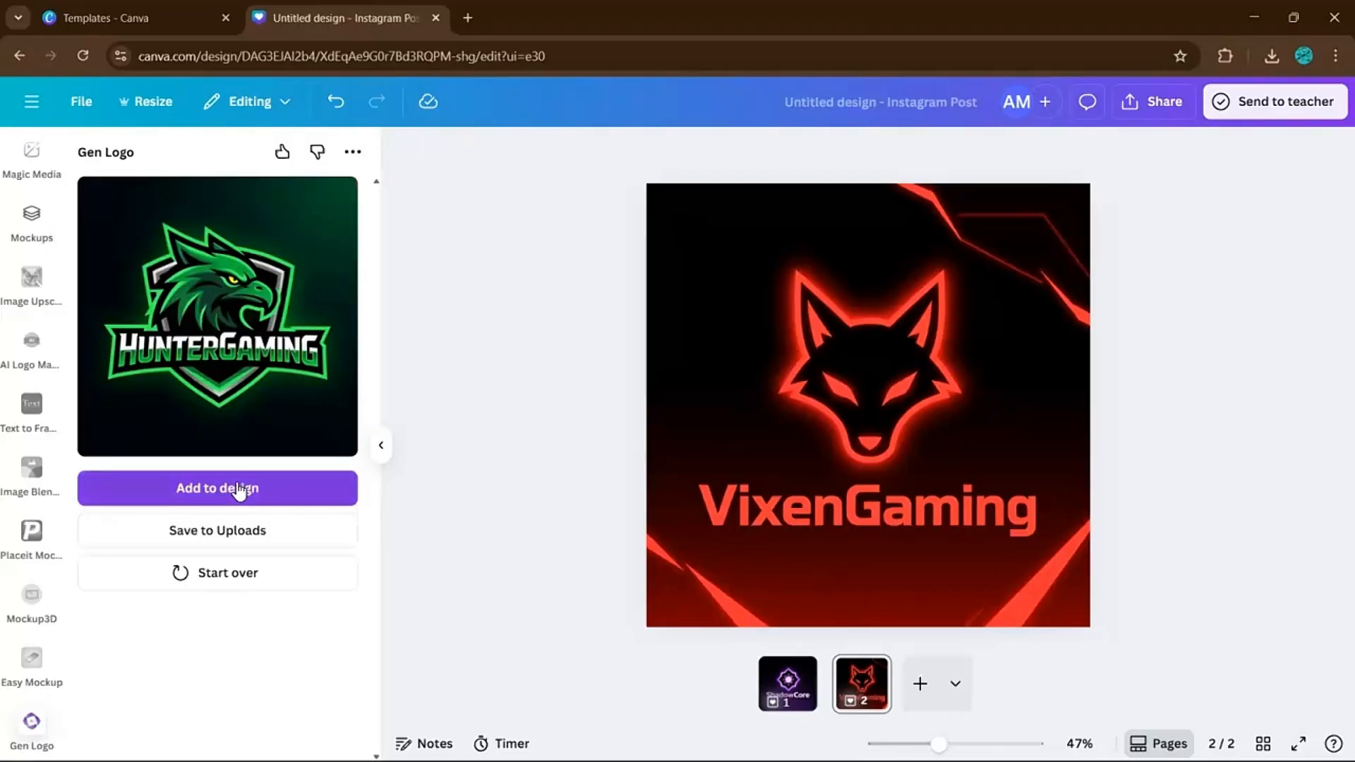
{"action": "left_click", "coordinate": [623, 500]}
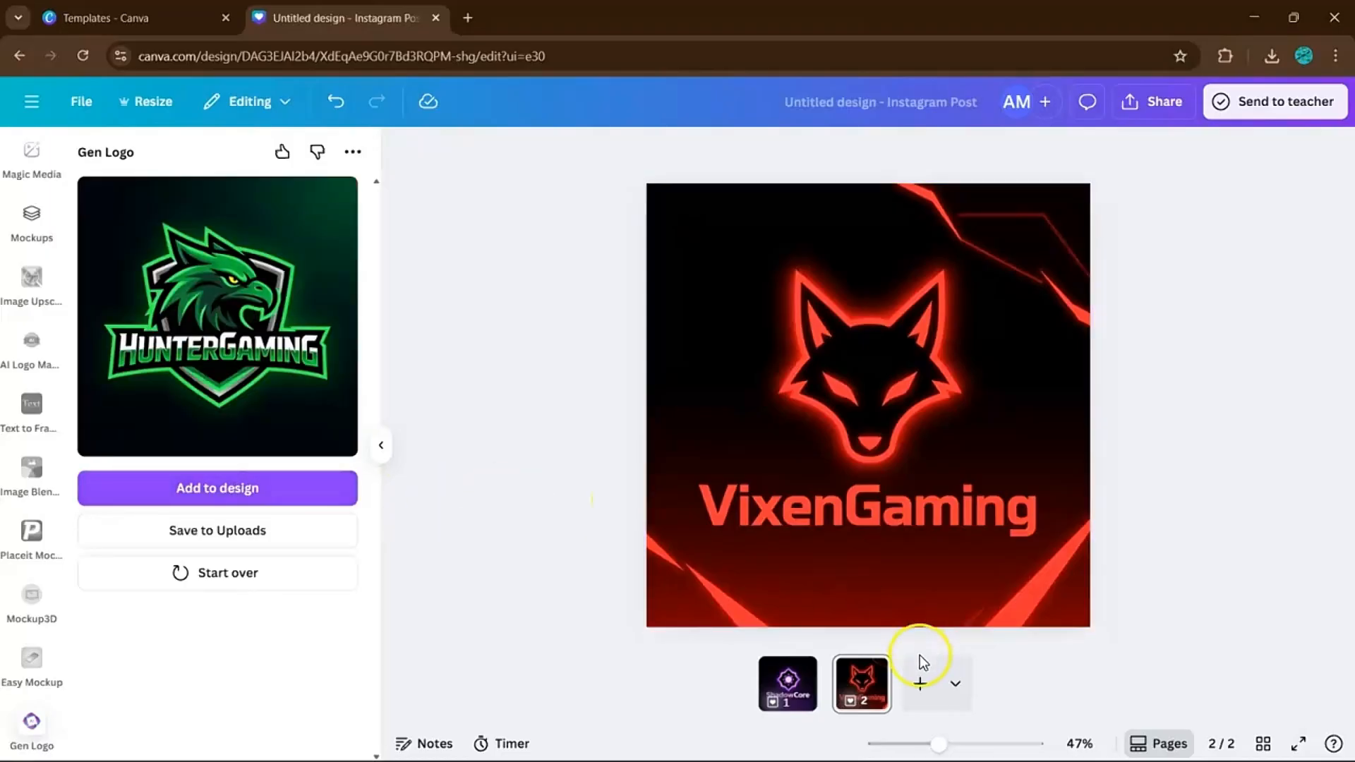
Add a third page and set the green HunterGaming eagle logo as its background.
{"action": "left_click", "coordinate": [918, 679]}
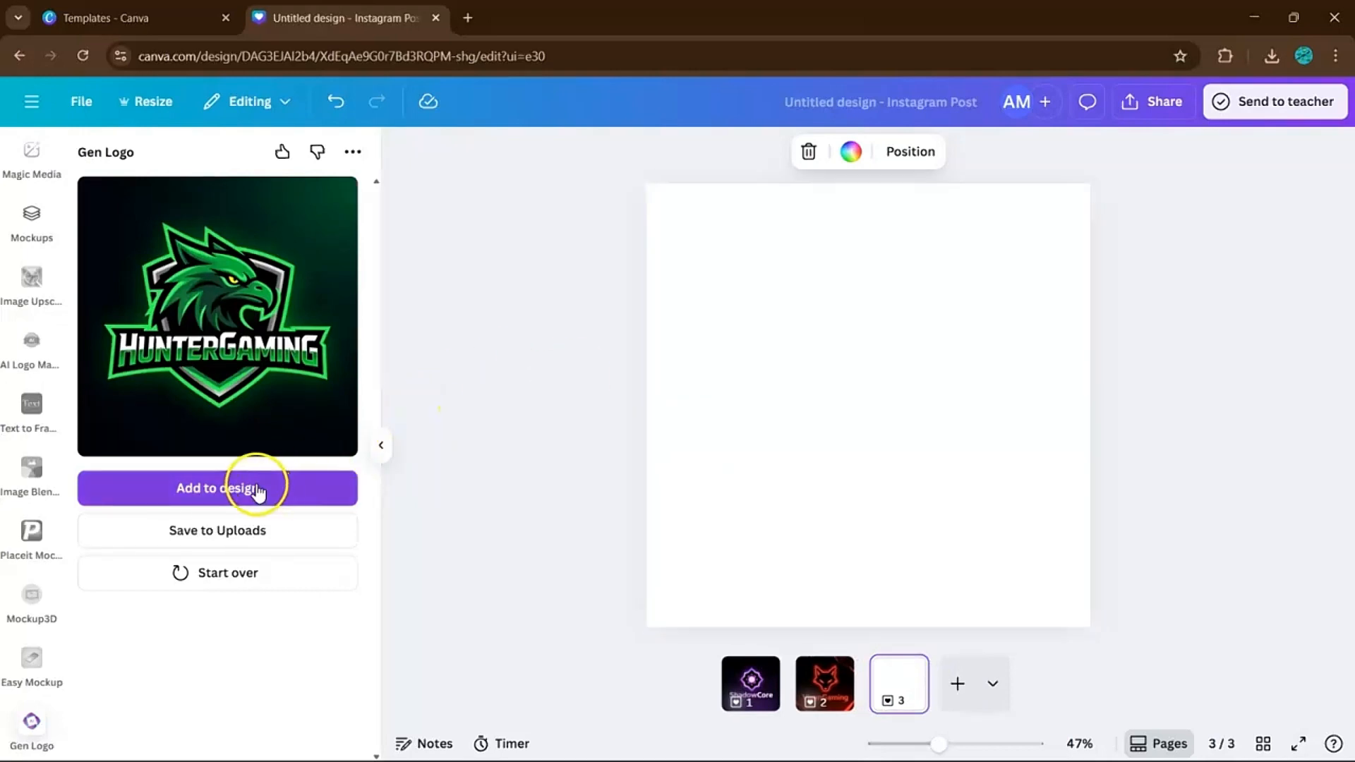
{"action": "left_click", "coordinate": [258, 489]}
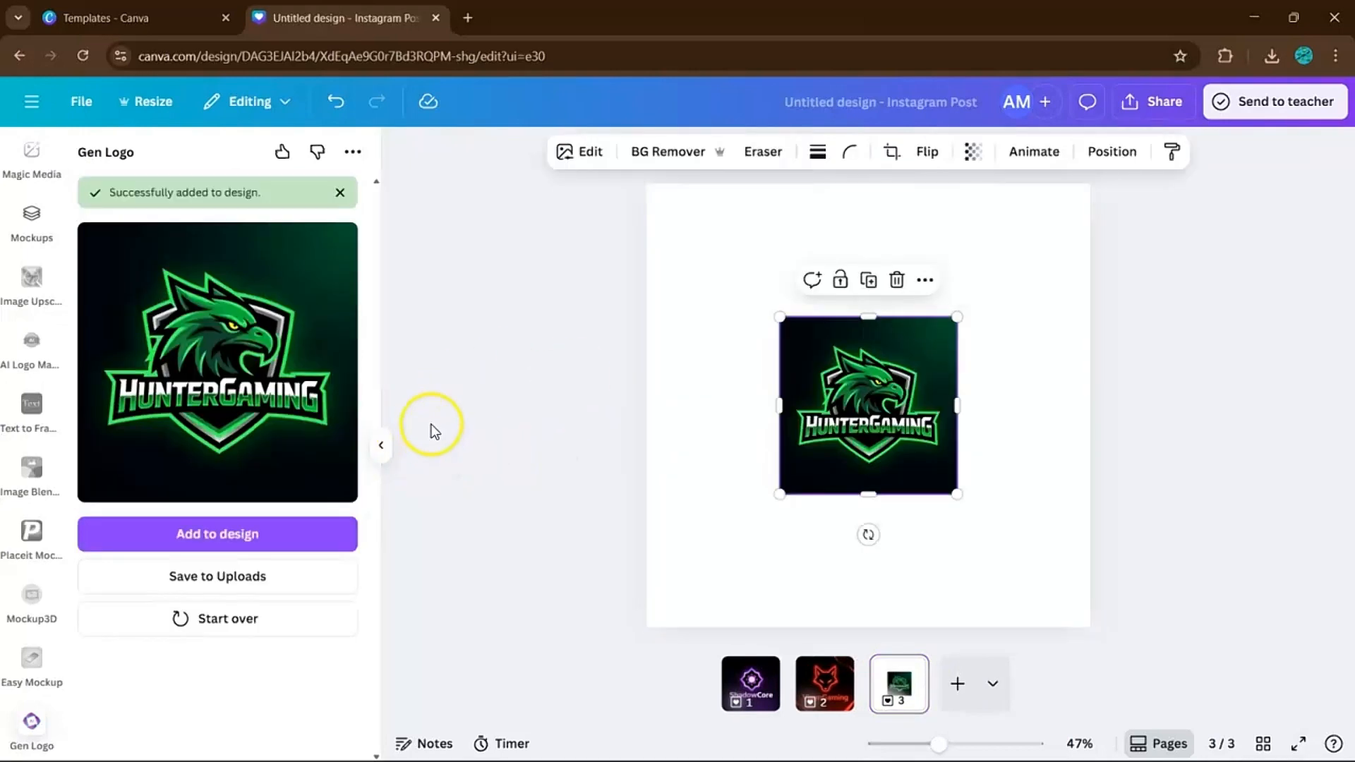
{"action": "right_click", "coordinate": [864, 397]}
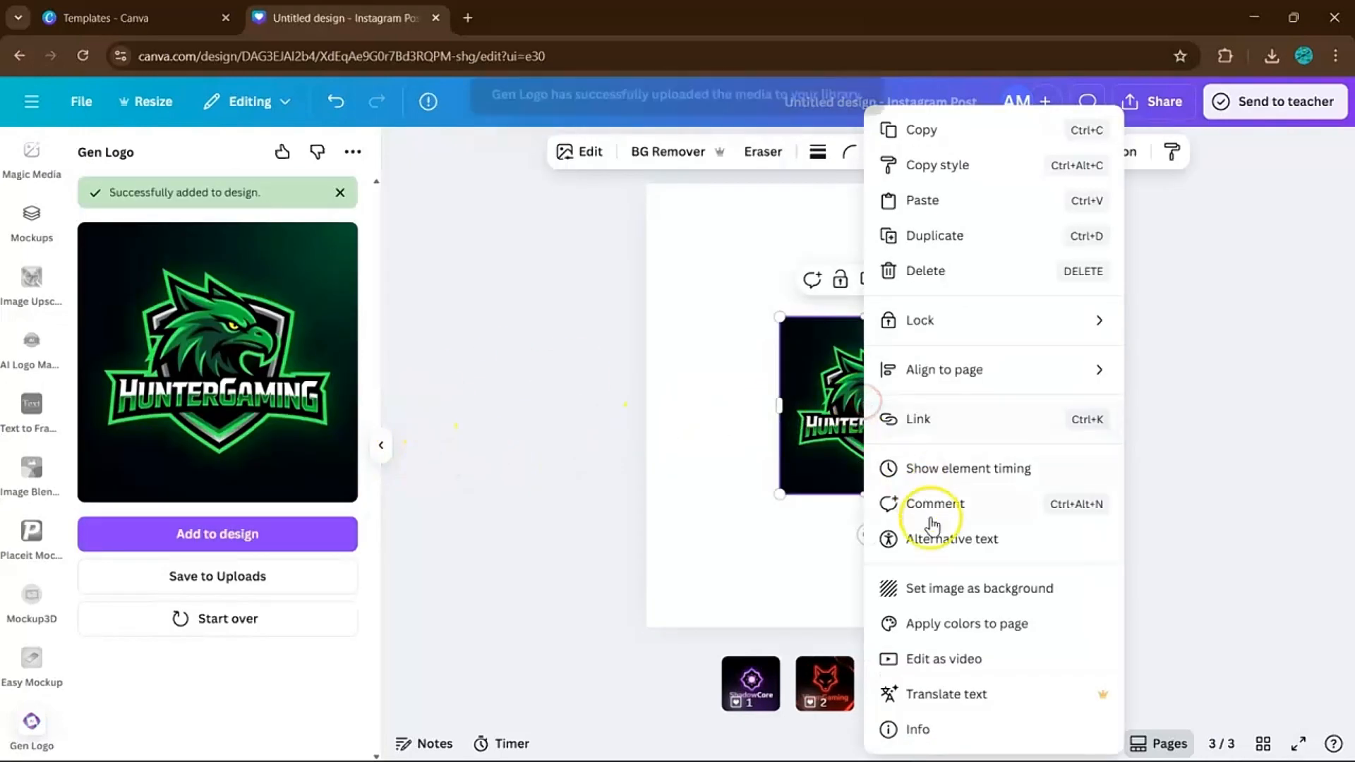
{"action": "left_click", "coordinate": [950, 601]}
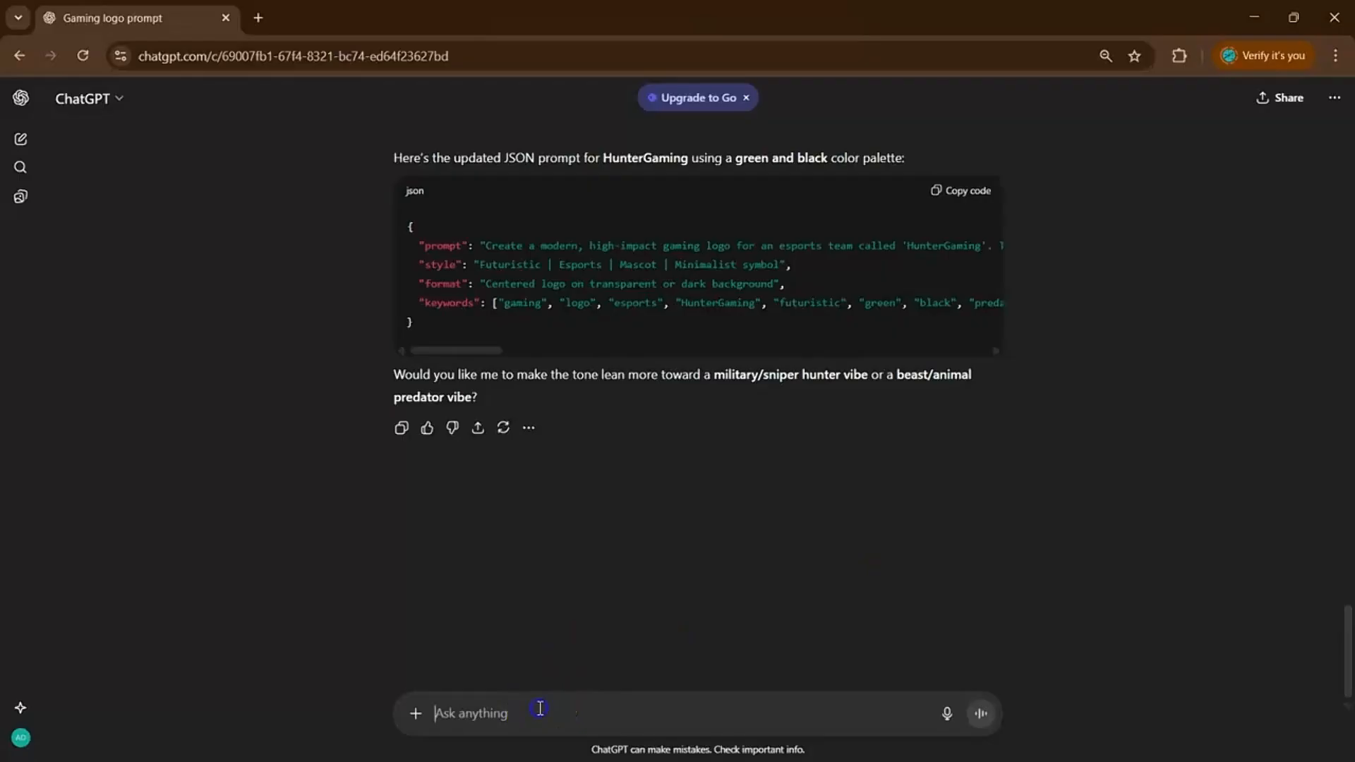
Start a ChatGPT message renaming the logo to KnightGaming, fixing typos along the way.
{"action": "type", "text": "now replace"}
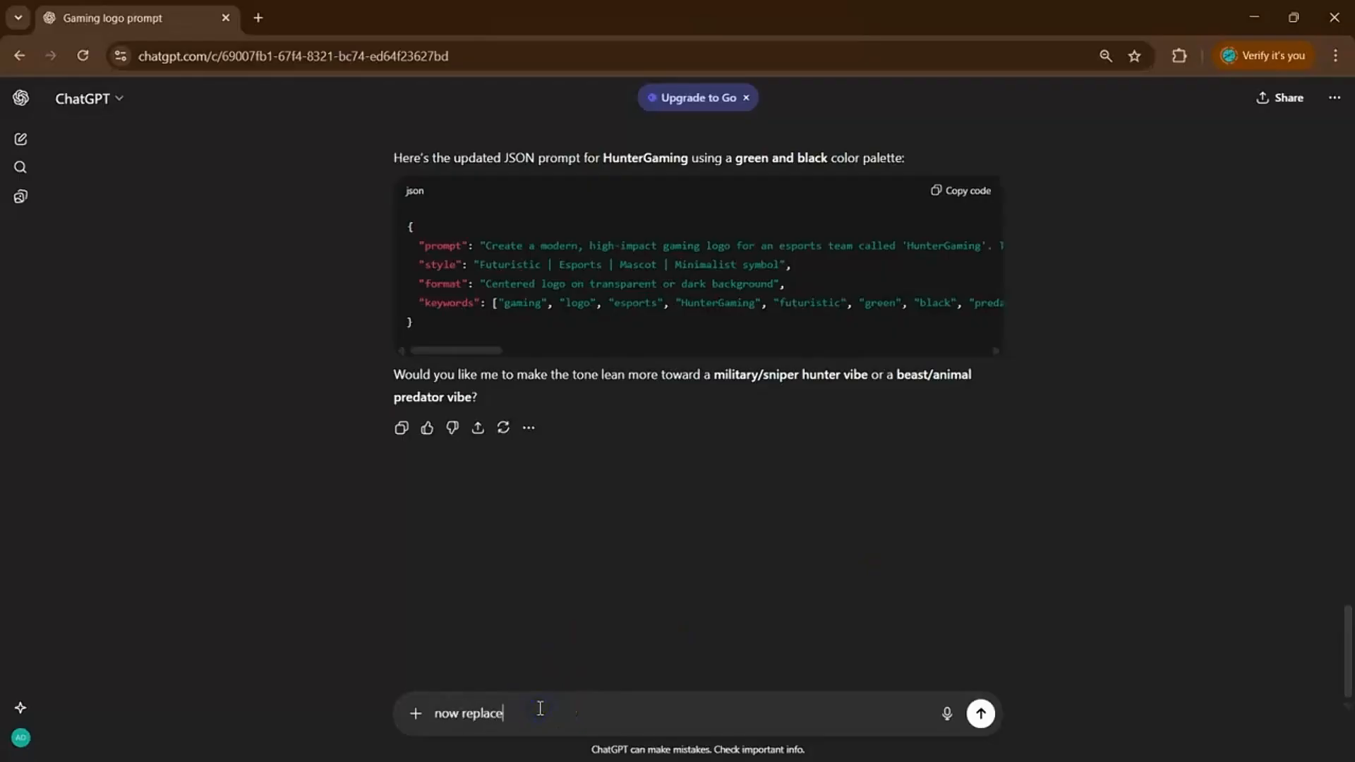
{"action": "type", "text": " the logo w"}
{"action": "key", "text": "BackSpace"}
{"action": "key", "text": "BackSpace"}
{"action": "key", "text": "BackSpace"}
{"action": "key", "text": "BackSpace"}
{"action": "key", "text": "BackSpace"}
{"action": "type", "text": "name into knights"}
{"action": "key", "text": "BackSpace"}
{"action": "key", "text": "BackSpace"}
{"action": "key", "text": "BackSpace"}
{"action": "key", "text": "BackSpace"}
{"action": "key", "text": "BackSpace"}
{"action": "key", "text": "BackSpace"}
{"action": "key", "text": "BackSpace"}
{"action": "type", "text": "KnightsGamin"}
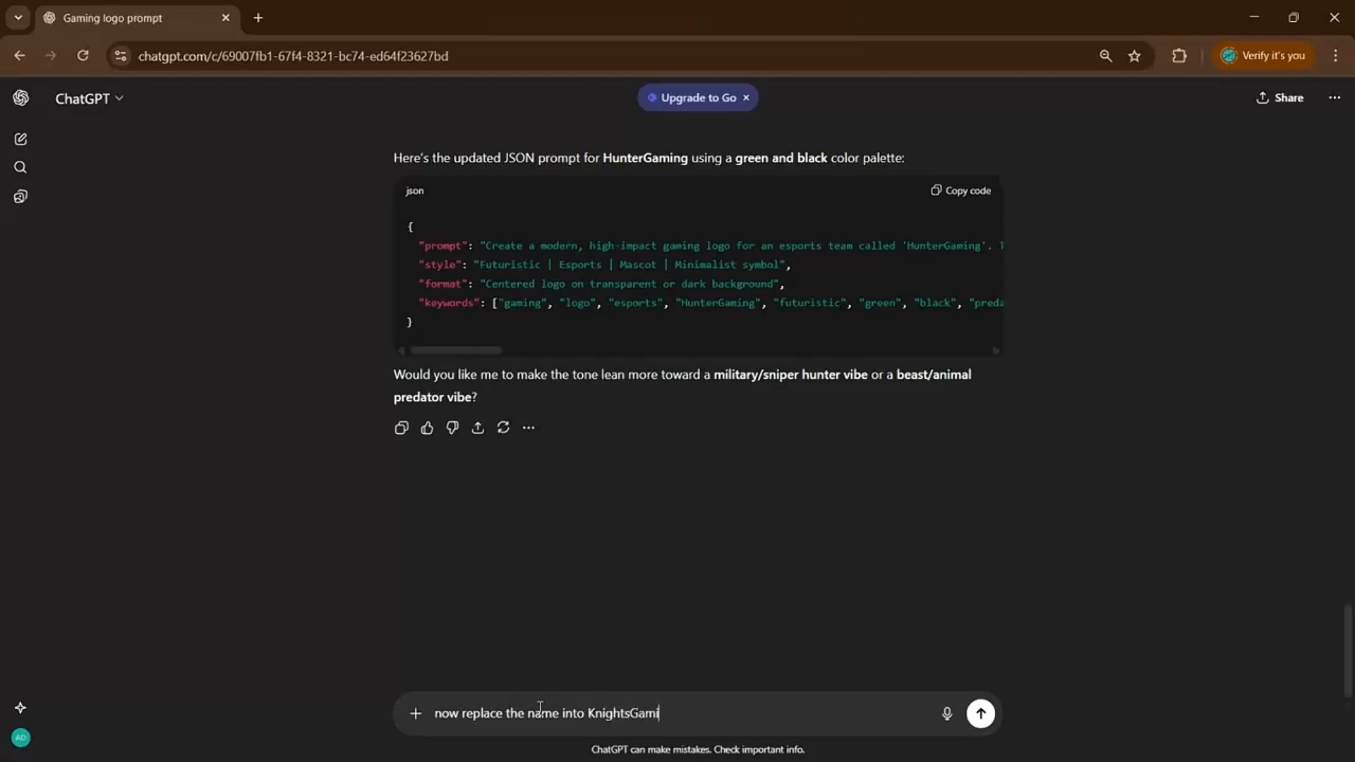
{"action": "key", "text": "BackSpace"}
{"action": "key", "text": "BackSpace"}
{"action": "key", "text": "BackSpace"}
{"action": "key", "text": "BackSpace"}
Finish the request with blue and black colours, send it, and copy the KnightGaming JSON.
{"action": "type", "text": "Gaming and the color to "}
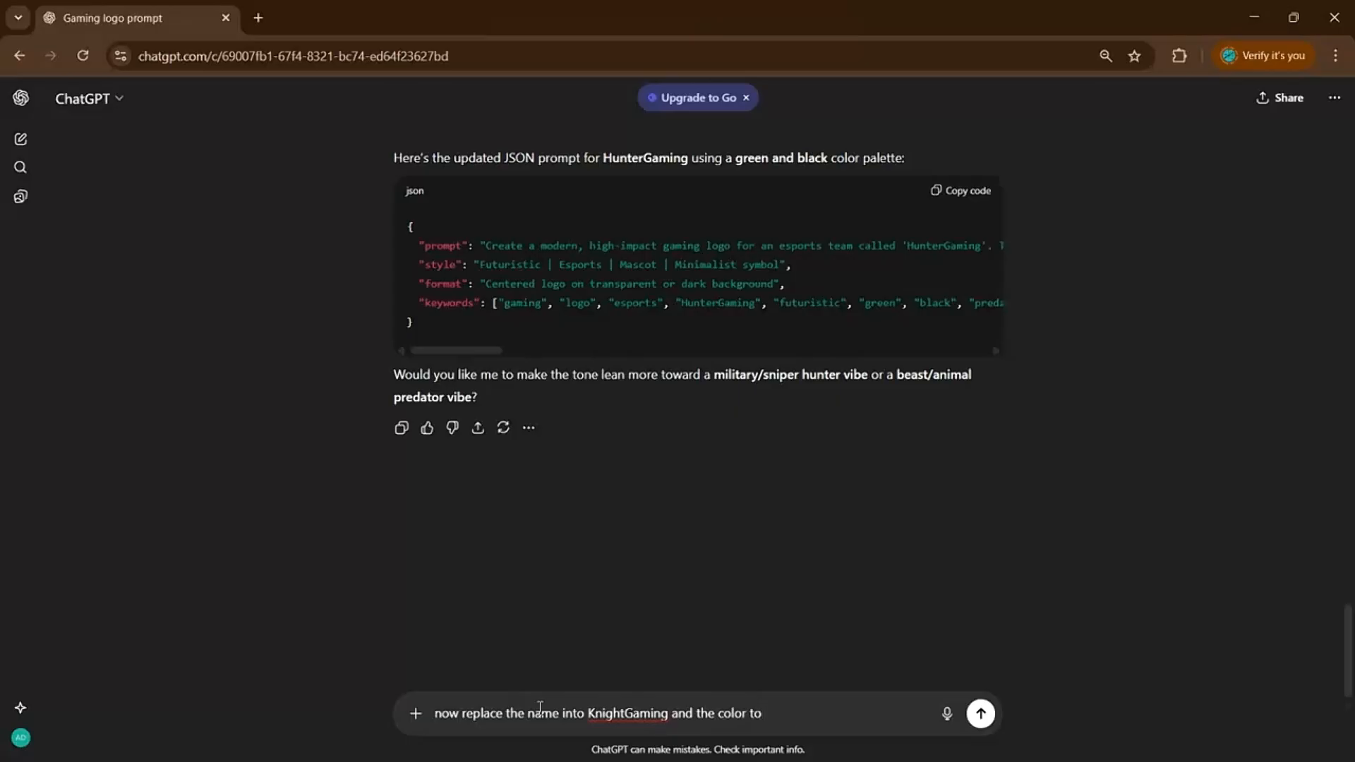
{"action": "type", "text": "Sil"}
{"action": "key", "text": "BackSpace"}
{"action": "key", "text": "BackSpace"}
{"action": "key", "text": "BackSpace"}
{"action": "type", "text": "Blue and bLACK"}
{"action": "key", "text": "BackSpace"}
{"action": "key", "text": "BackSpace"}
{"action": "key", "text": "BackSpace"}
{"action": "type", "text": "a"}
{"action": "key", "text": "BackSpace"}
{"action": "key", "text": "BackSpace"}
{"action": "key", "text": "BackSpace"}
{"action": "key", "text": "BackSpace"}
{"action": "key", "text": "BackSpace"}
{"action": "key", "text": "BackSpace"}
{"action": "key", "text": "BackSpace"}
{"action": "key", "text": "BackSpace"}
{"action": "key", "text": "BackSpace"}
{"action": "key", "text": "BackSpace"}
{"action": "type", "text": "blue and black"}
{"action": "key", "text": "Return"}
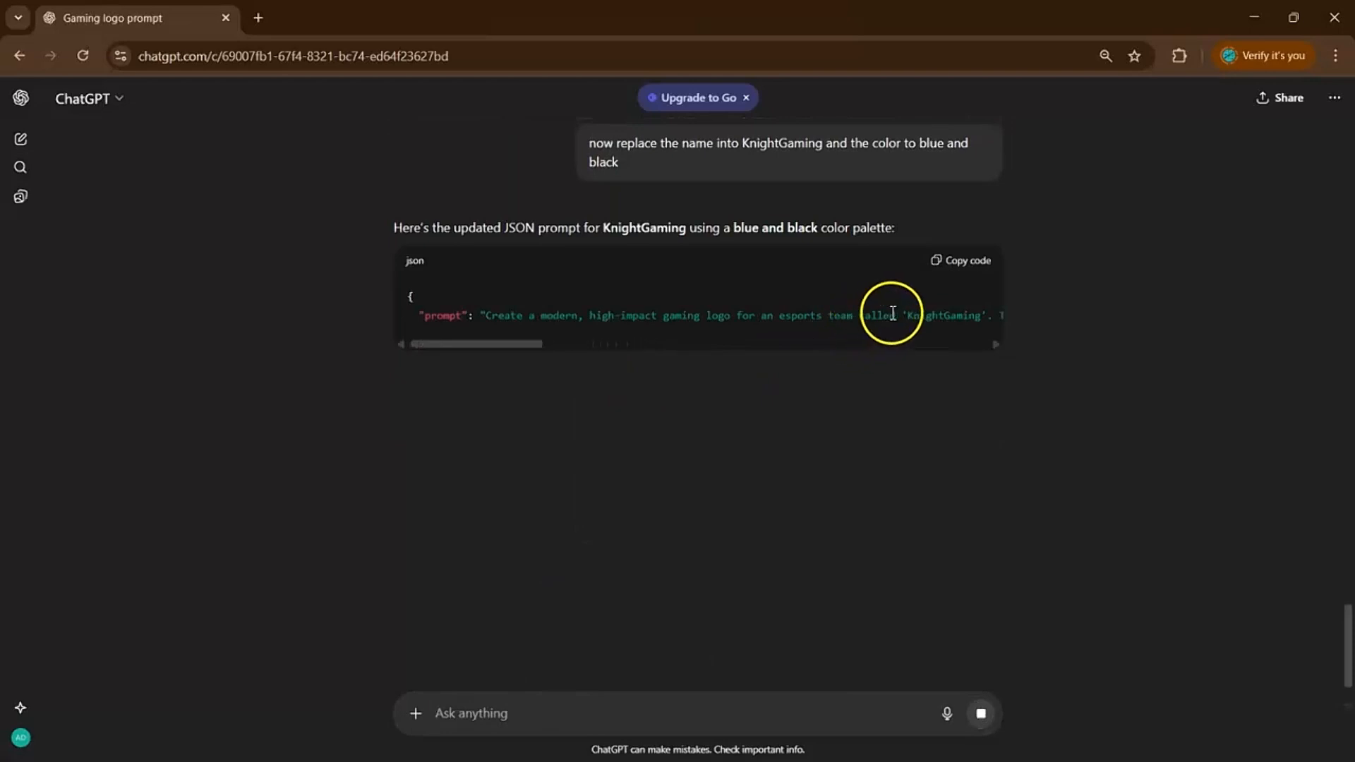
{"action": "left_click", "coordinate": [950, 263]}
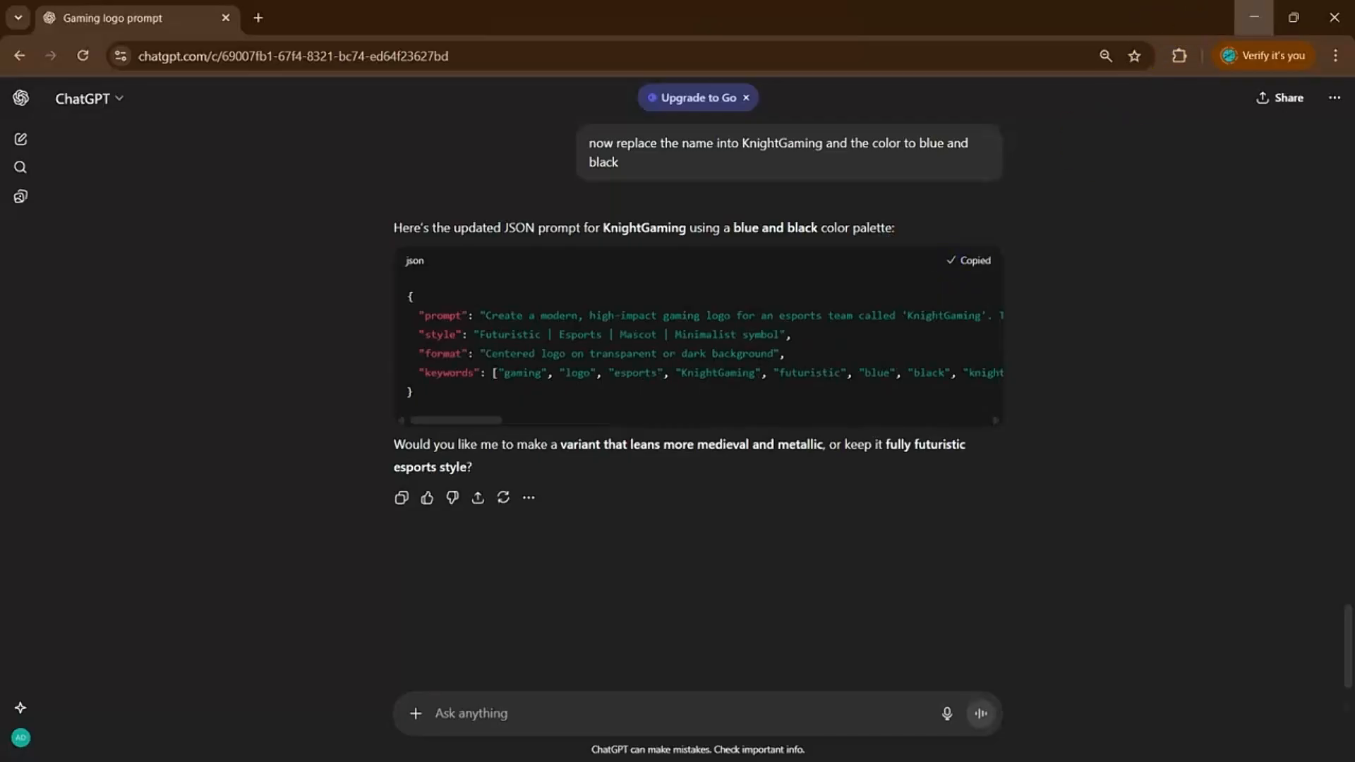
{"action": "left_click", "coordinate": [1255, 17]}
Start over in Gen Logo and generate a logo from the pasted KnightGaming JSON prompt.
{"action": "left_click", "coordinate": [247, 633]}
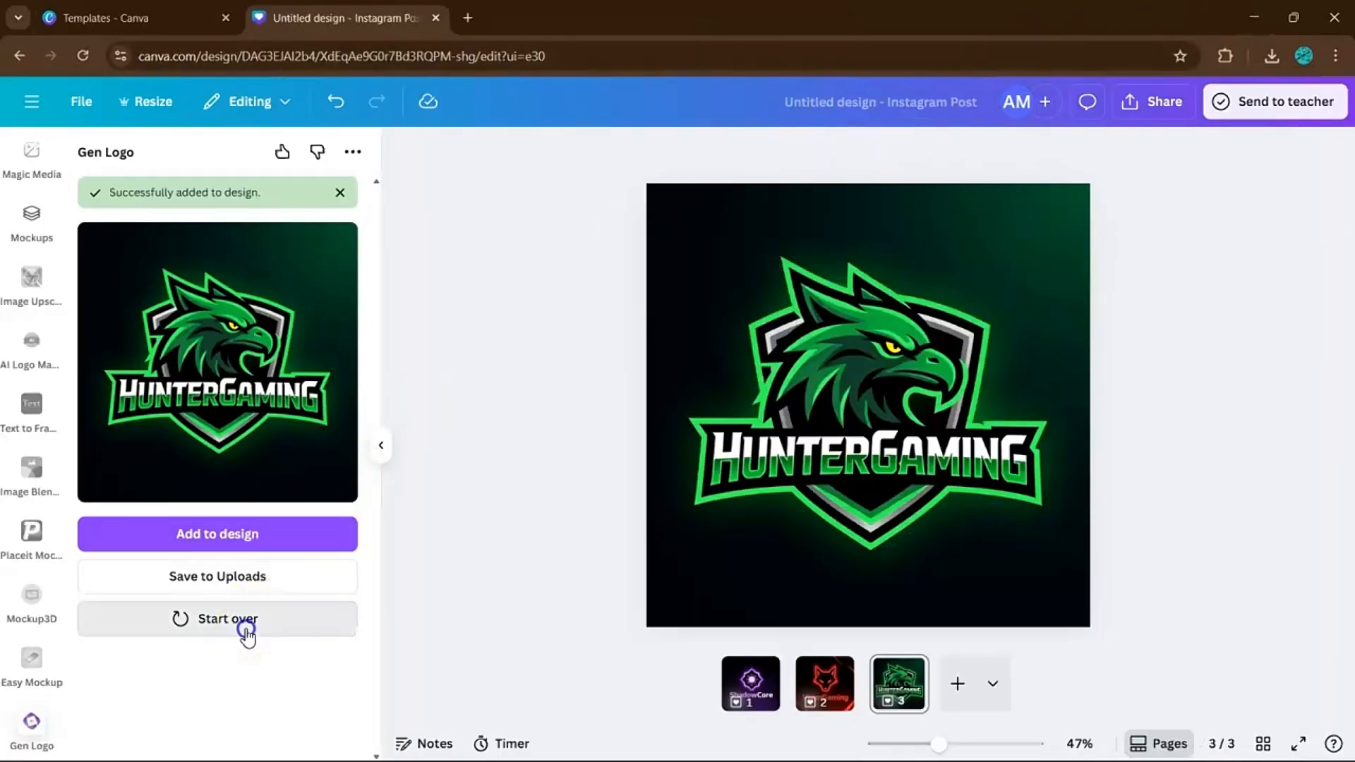
{"action": "left_click", "coordinate": [222, 351]}
{"action": "key", "text": "ctrl+a"}
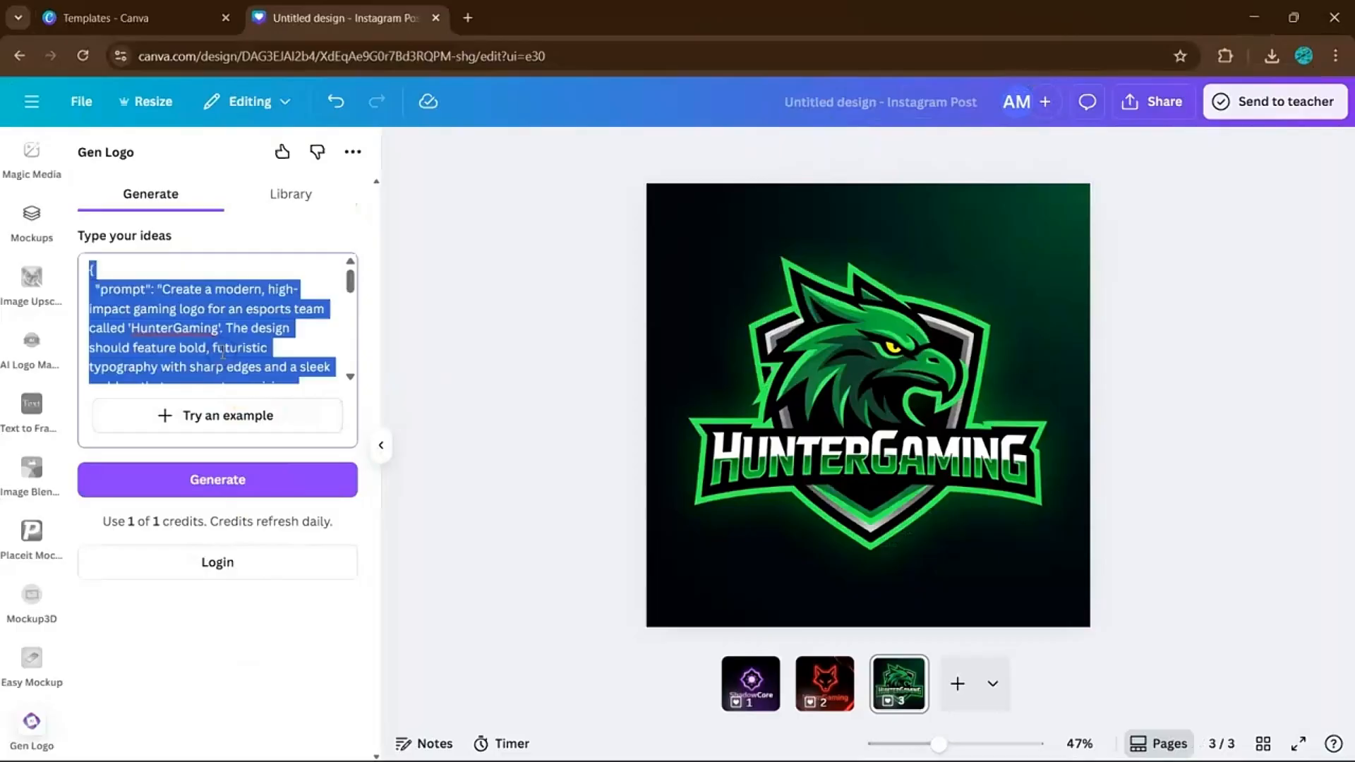
{"action": "key", "text": "ctrl+v"}
{"action": "left_click", "coordinate": [227, 479]}
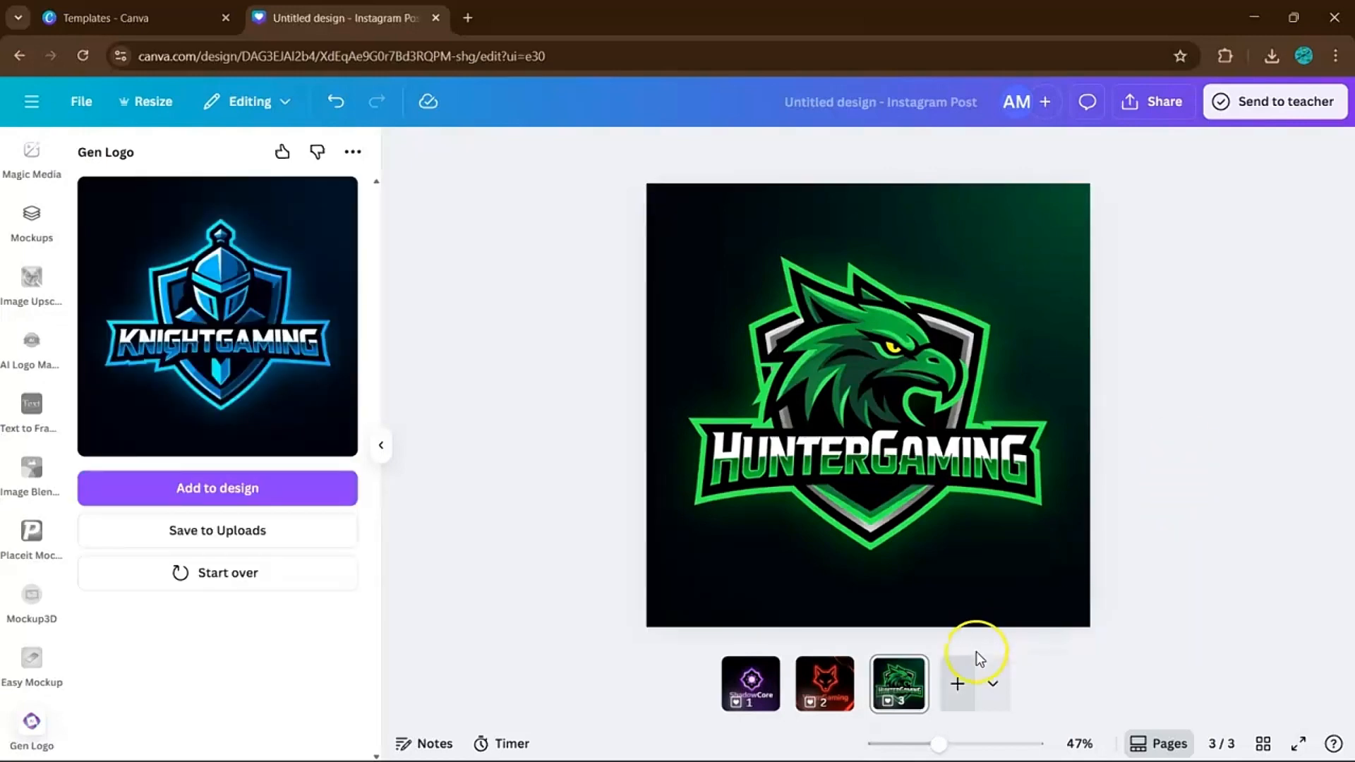
Add a fourth page and set the blue KnightGaming logo as its background.
{"action": "left_click", "coordinate": [956, 682]}
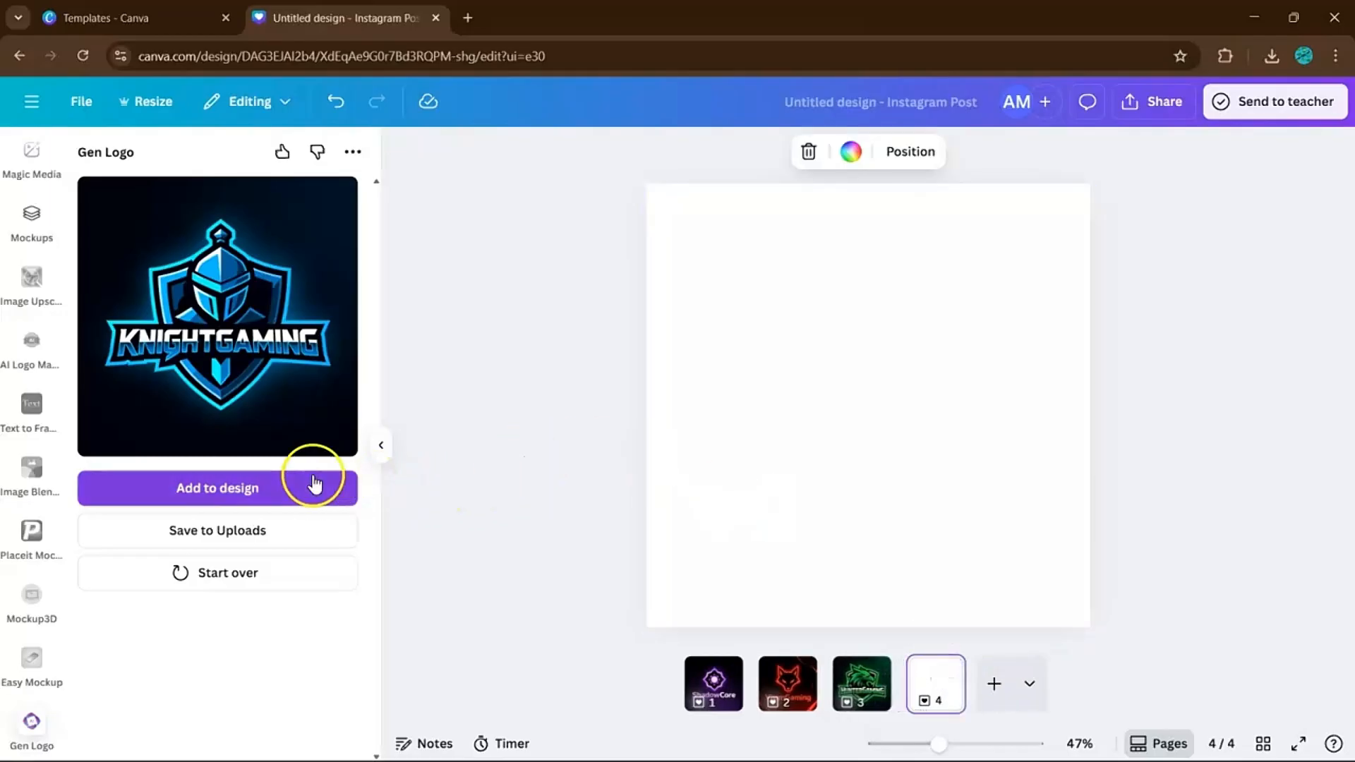
{"action": "left_click", "coordinate": [282, 488]}
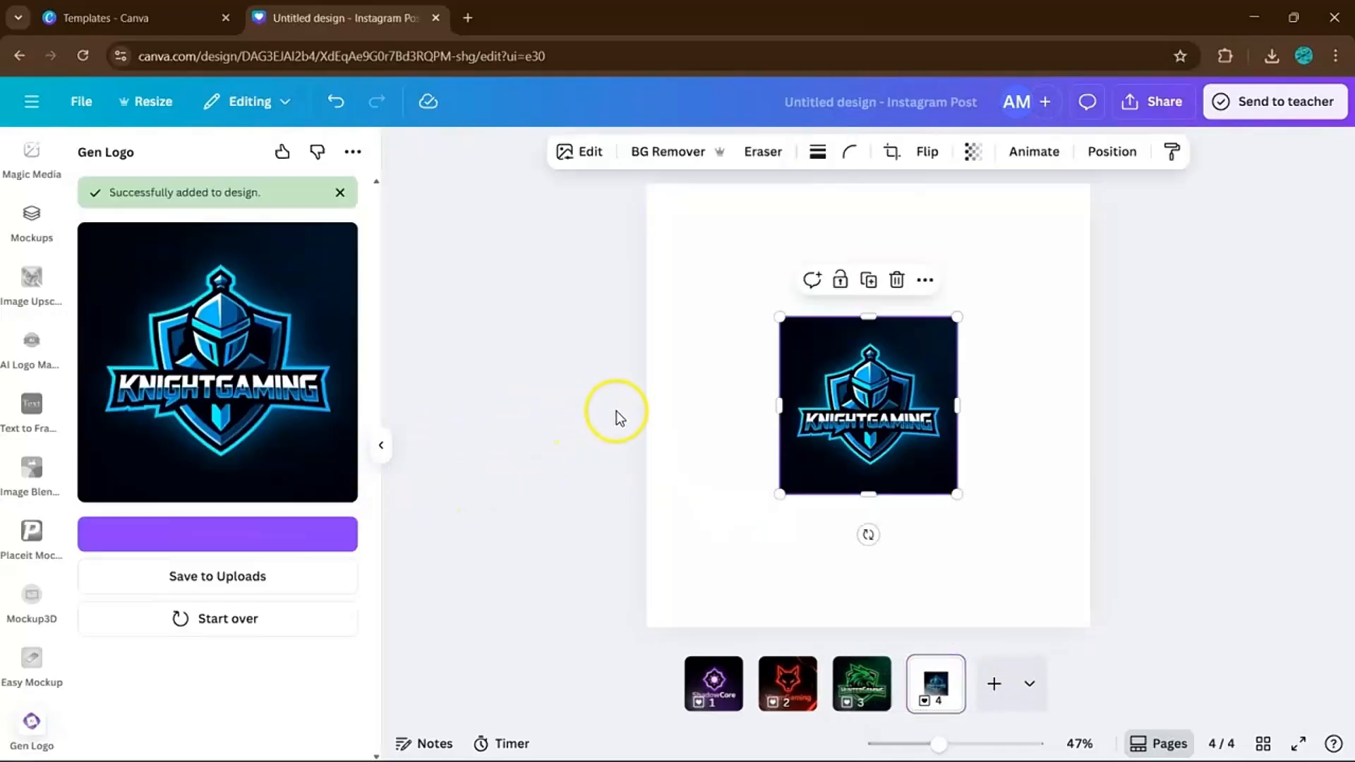
{"action": "right_click", "coordinate": [860, 395]}
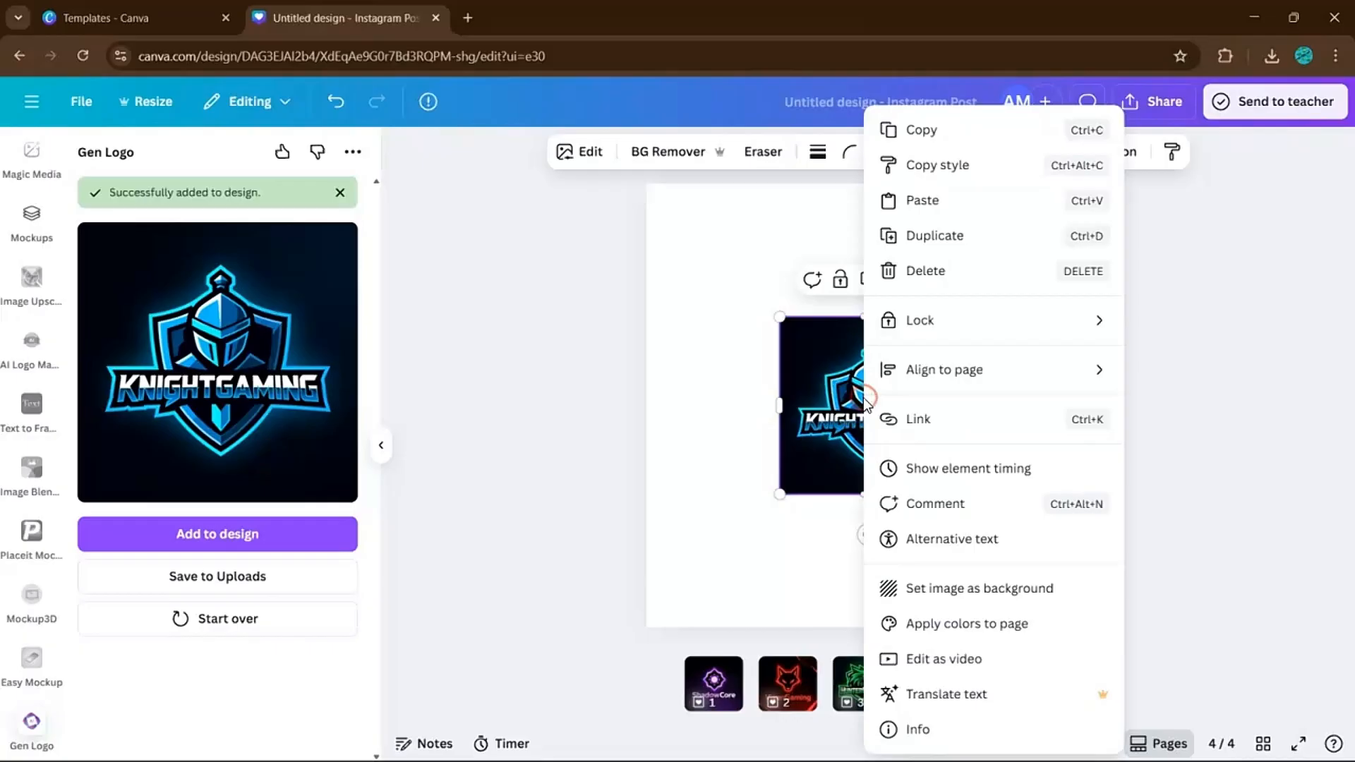
{"action": "left_click", "coordinate": [938, 587]}
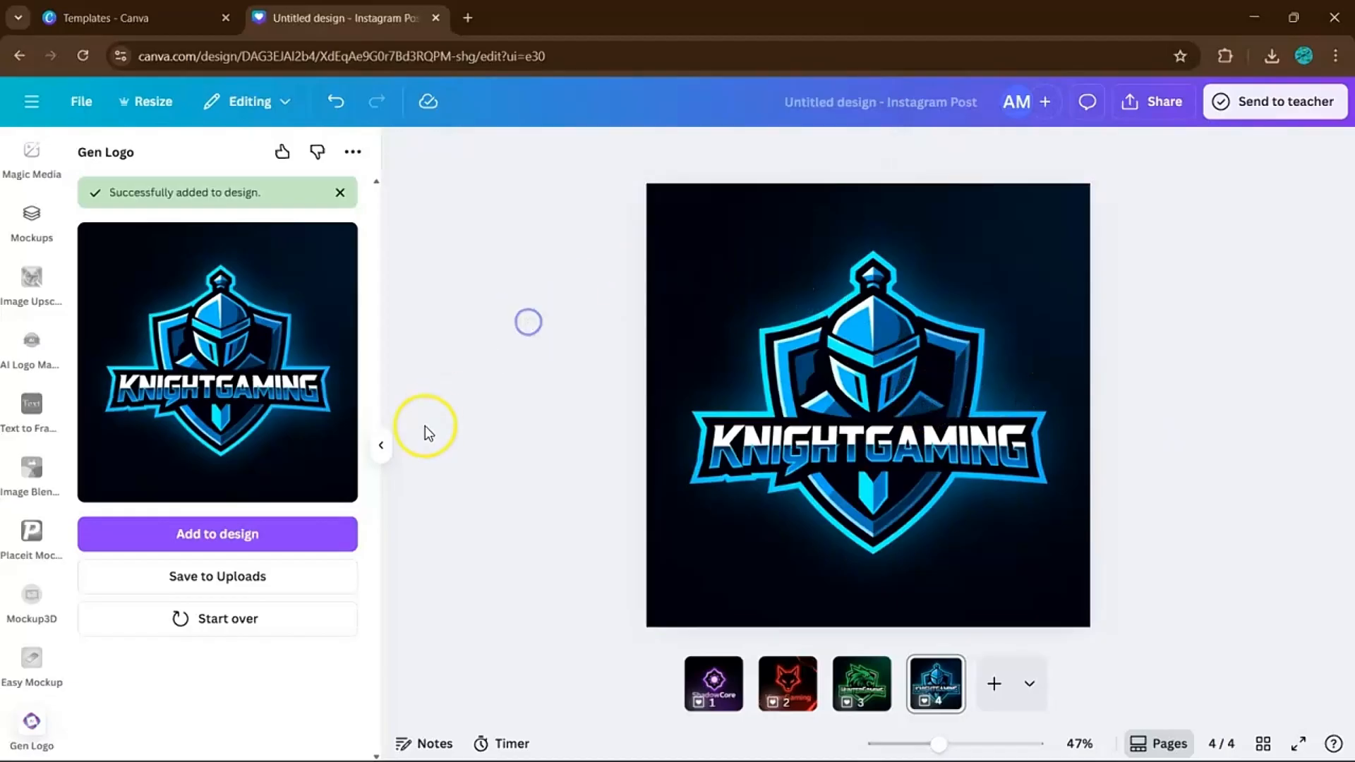
{"action": "left_click", "coordinate": [381, 450]}
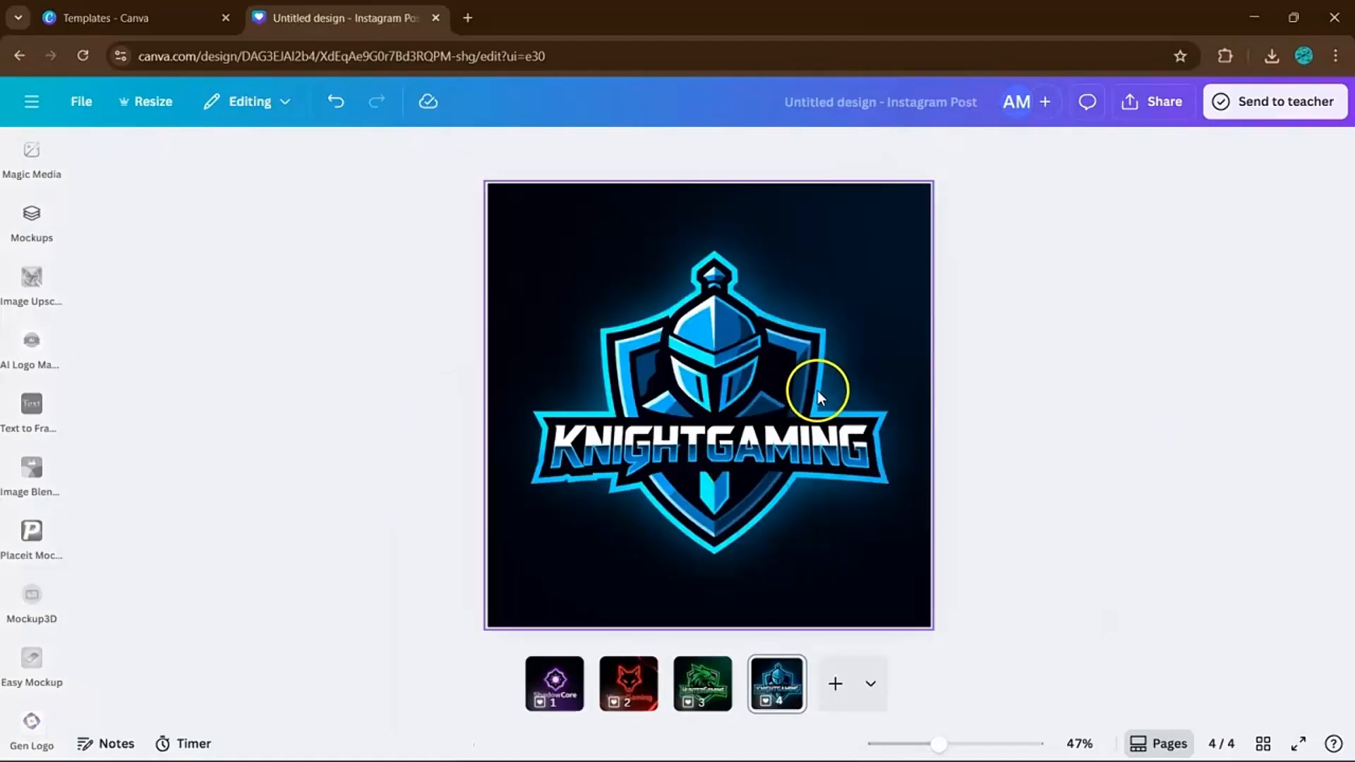
Check pages 1–4: ShadowCore, VixenGaming, HunterGaming and KnightGaming.
{"action": "left_click", "coordinate": [570, 690]}
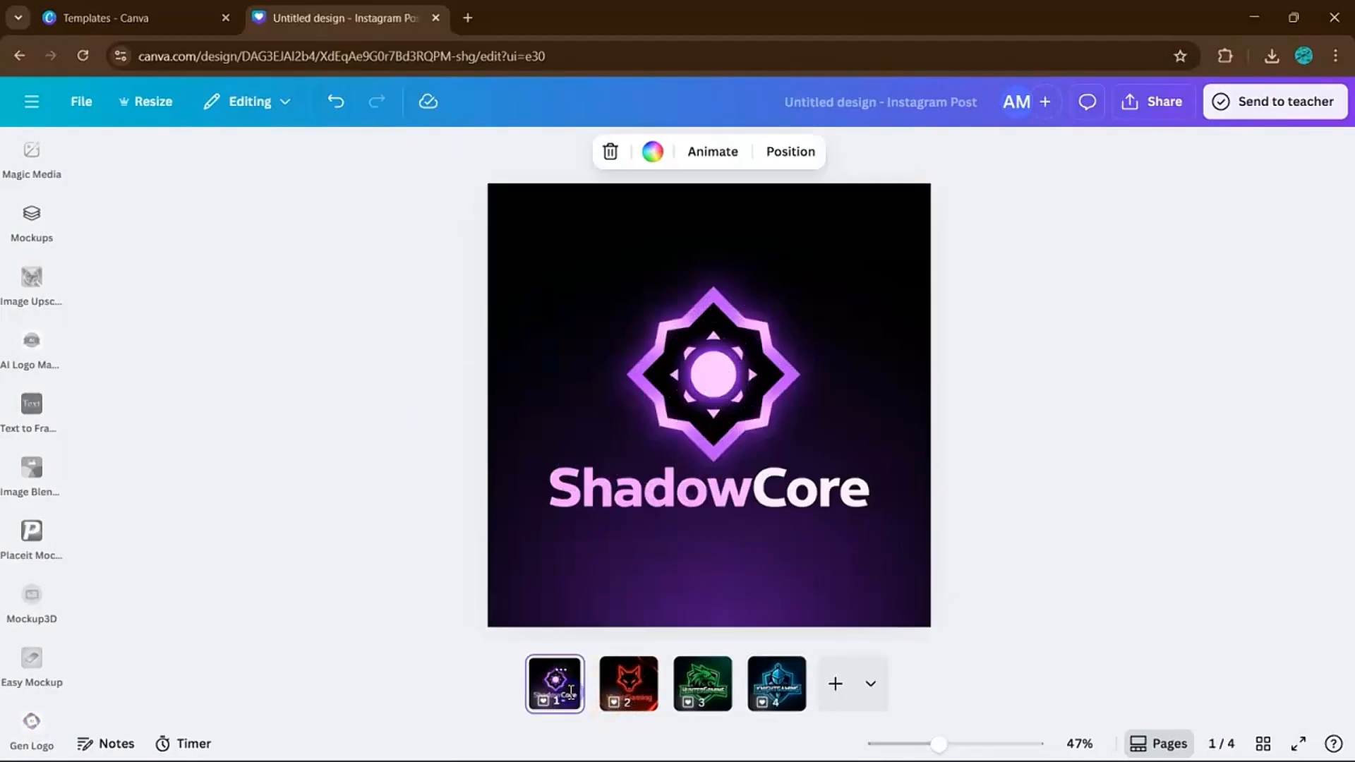
{"action": "left_click", "coordinate": [601, 694]}
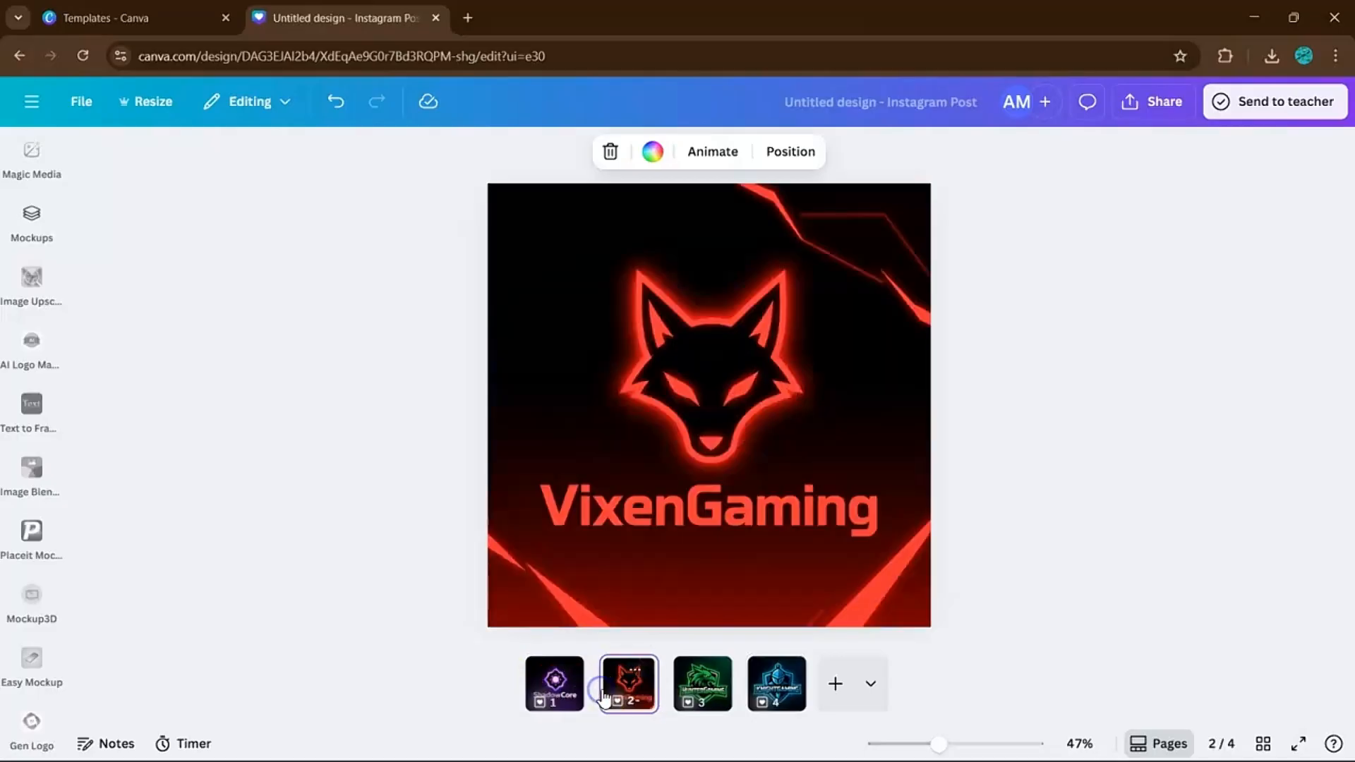
{"action": "left_click", "coordinate": [695, 688]}
{"action": "left_click", "coordinate": [759, 705]}
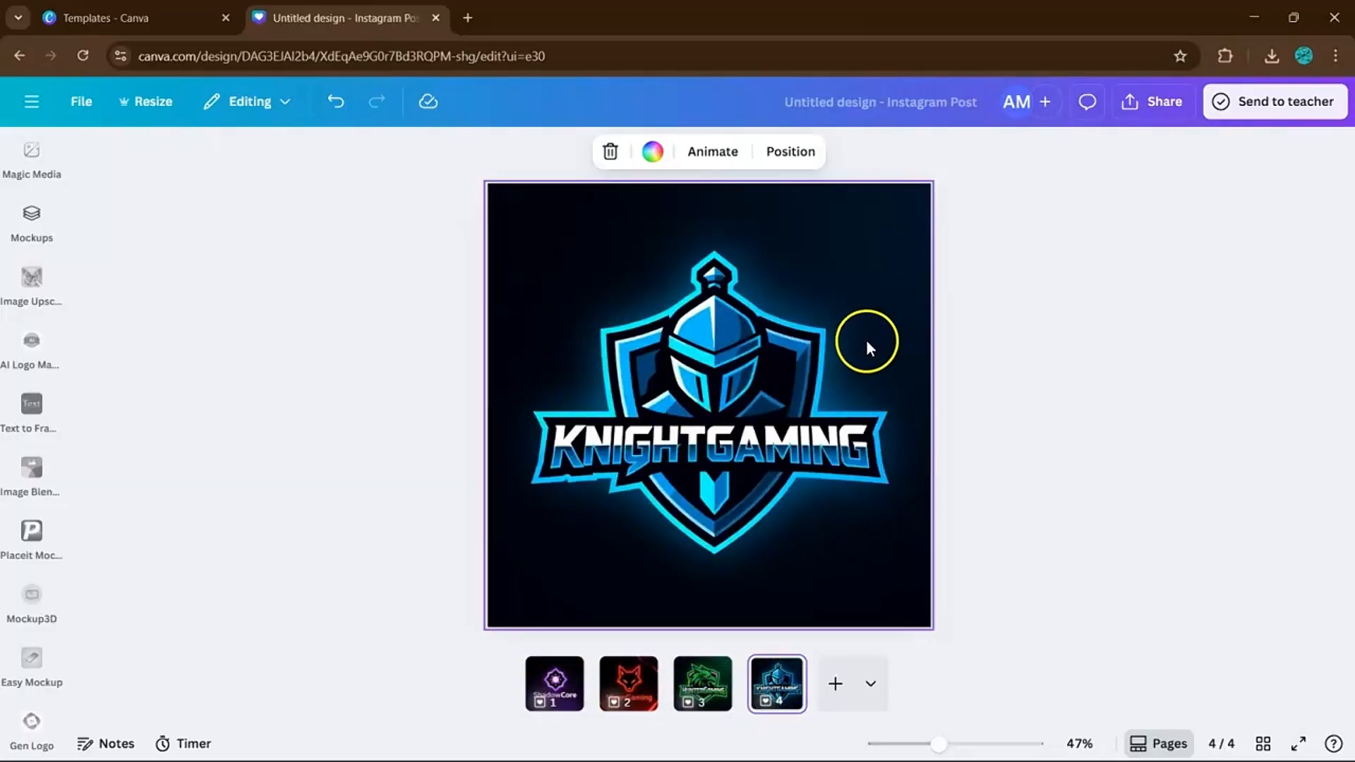
{"action": "left_click", "coordinate": [1023, 360]}
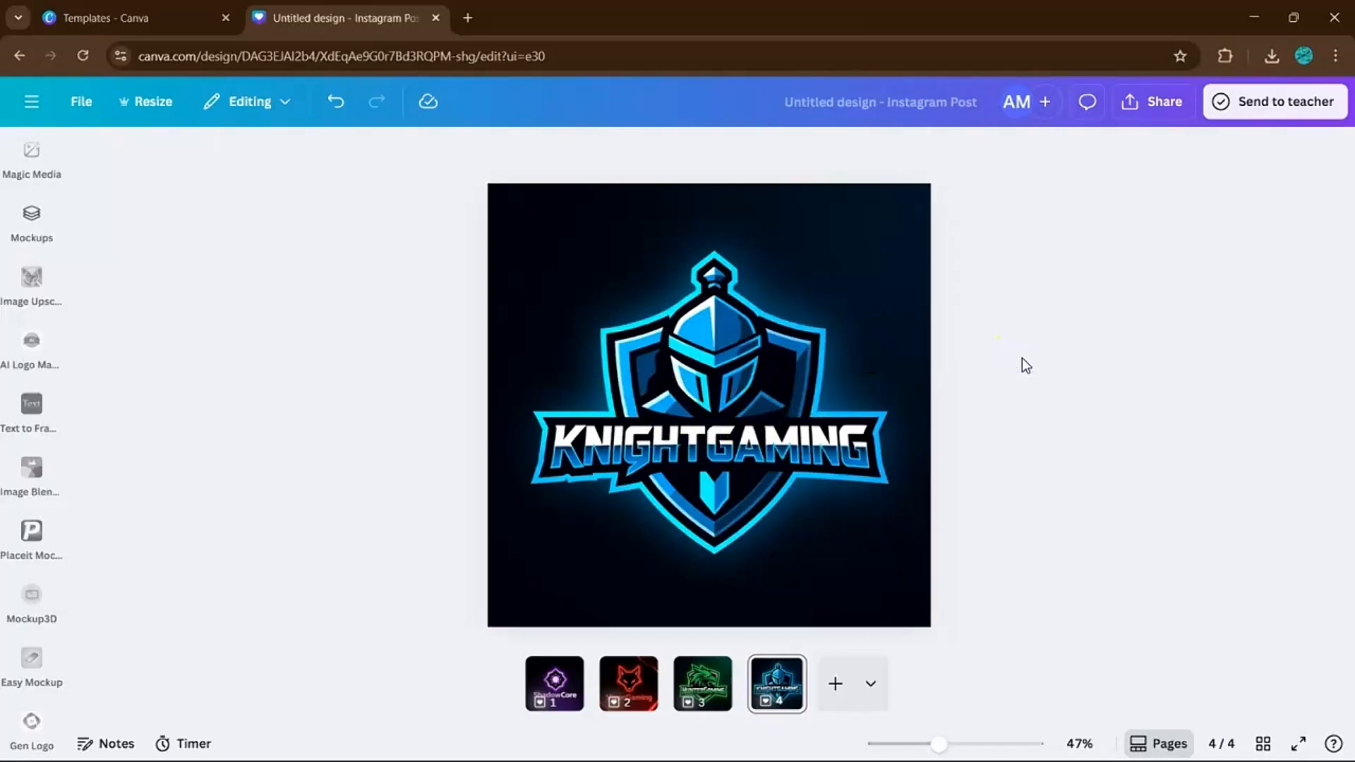
{"action": "left_click", "coordinate": [927, 421]}
Show all four pages in grid view and look over the Share > Download settings.
{"action": "left_click", "coordinate": [1264, 743]}
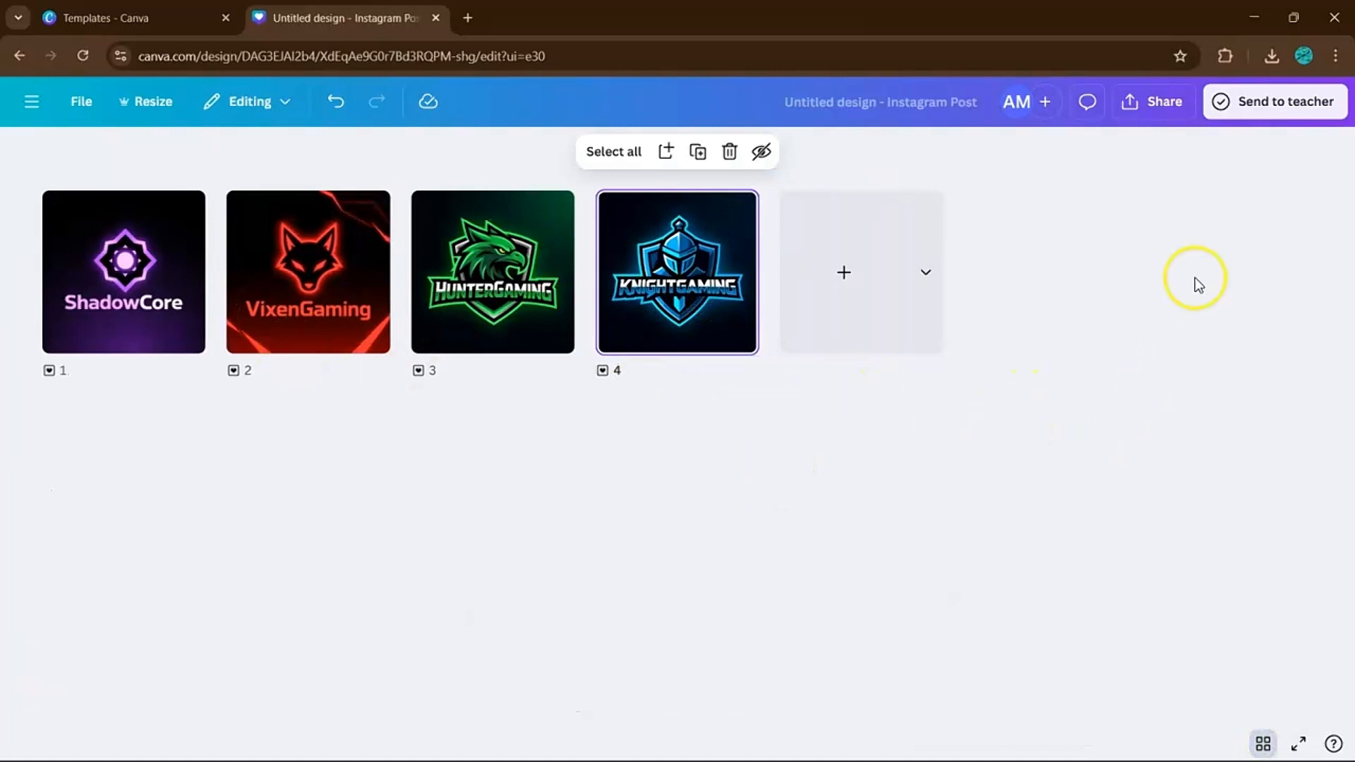
{"action": "left_click", "coordinate": [1155, 99]}
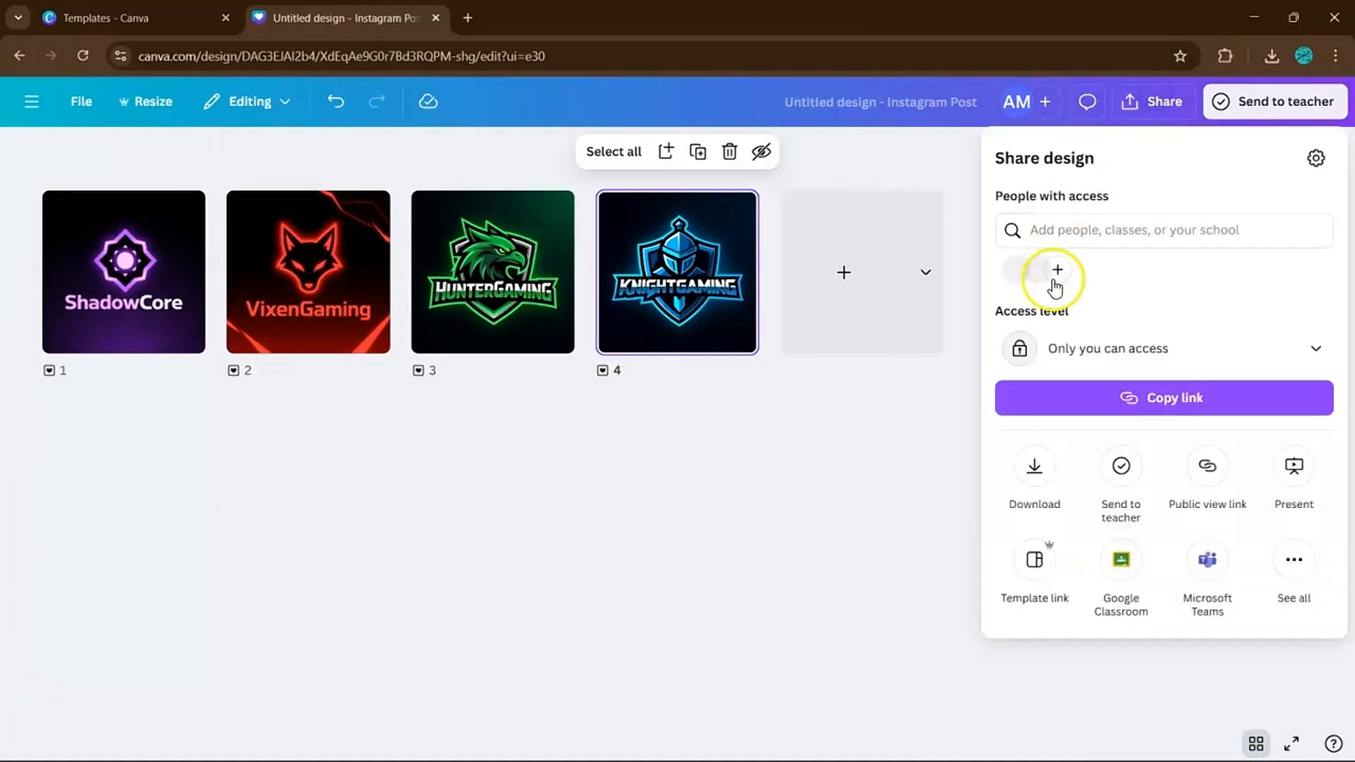
{"action": "left_click", "coordinate": [1035, 467]}
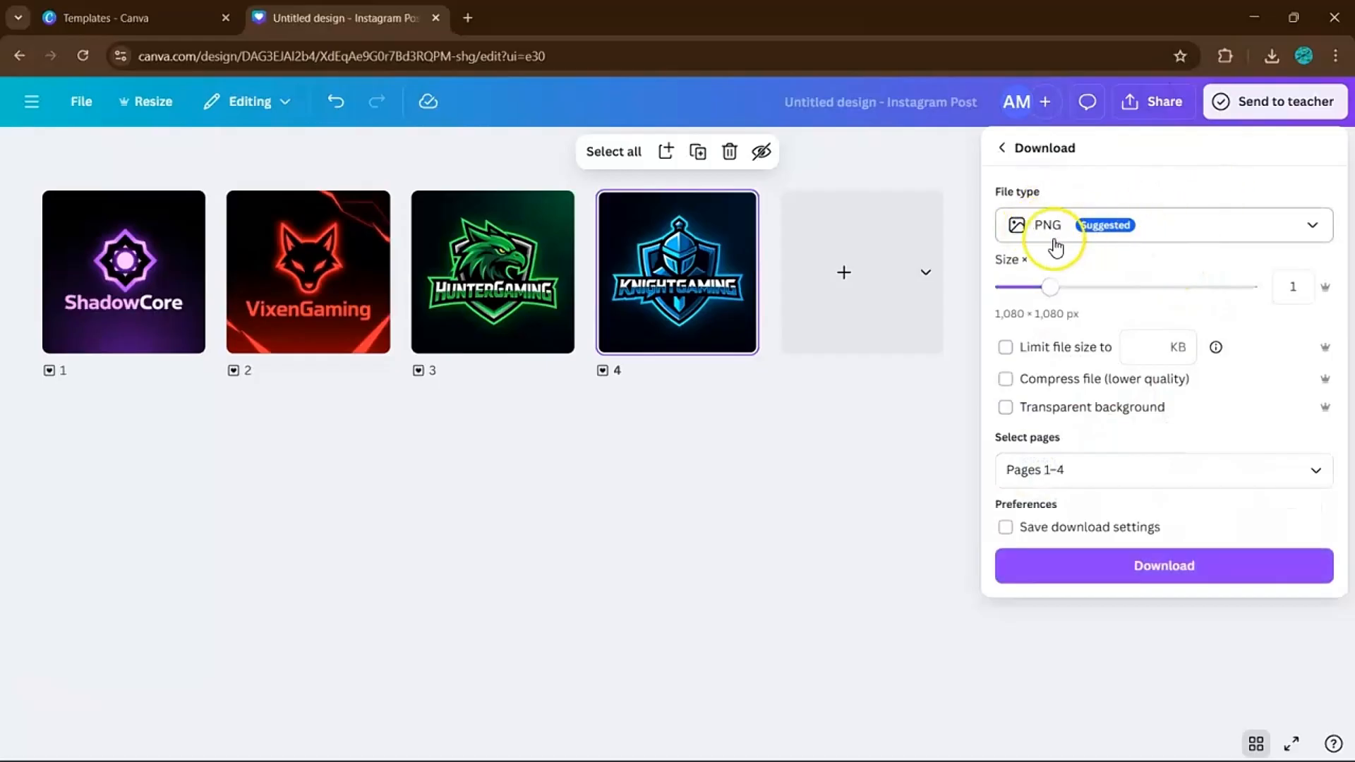
{"action": "left_click", "coordinate": [884, 427]}
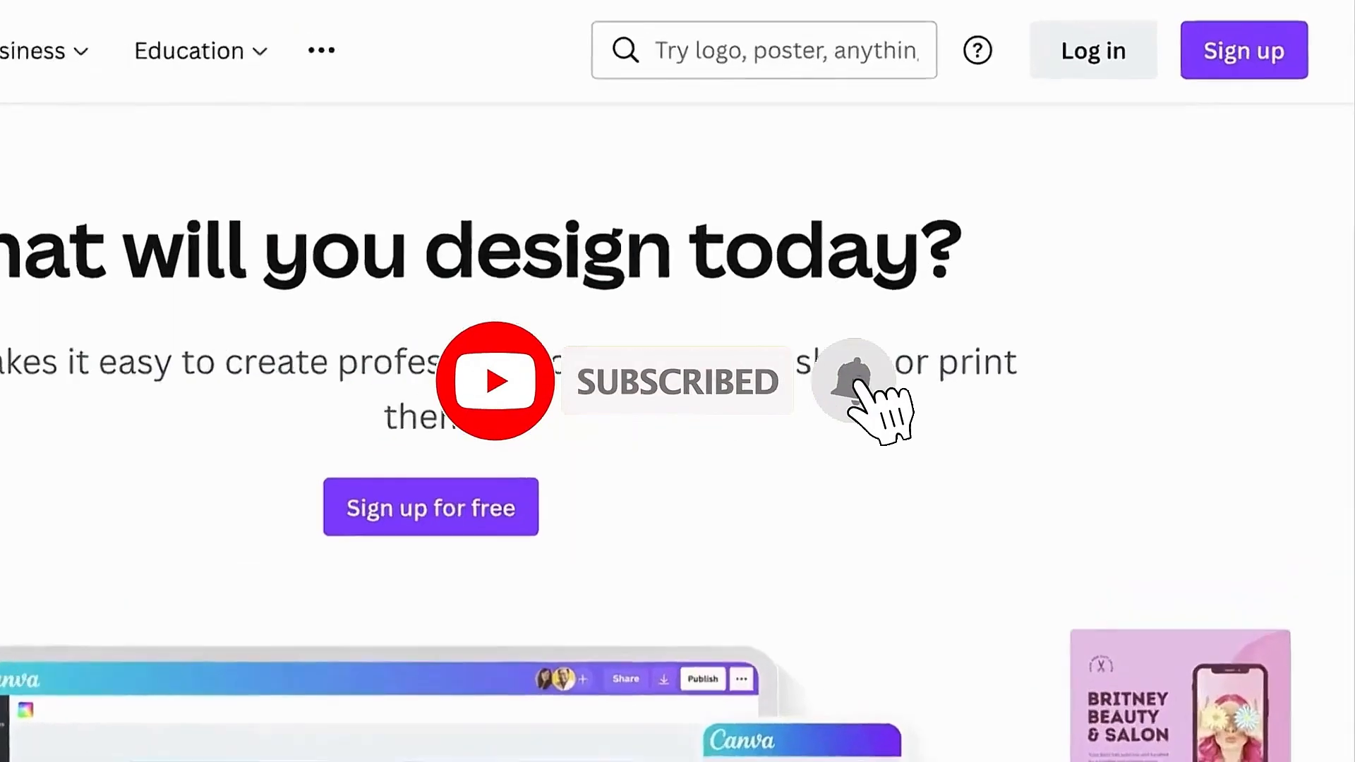
Log in to Canva with e-mail, entering the user's e-mail address.
{"action": "left_click", "coordinate": [992, 75]}
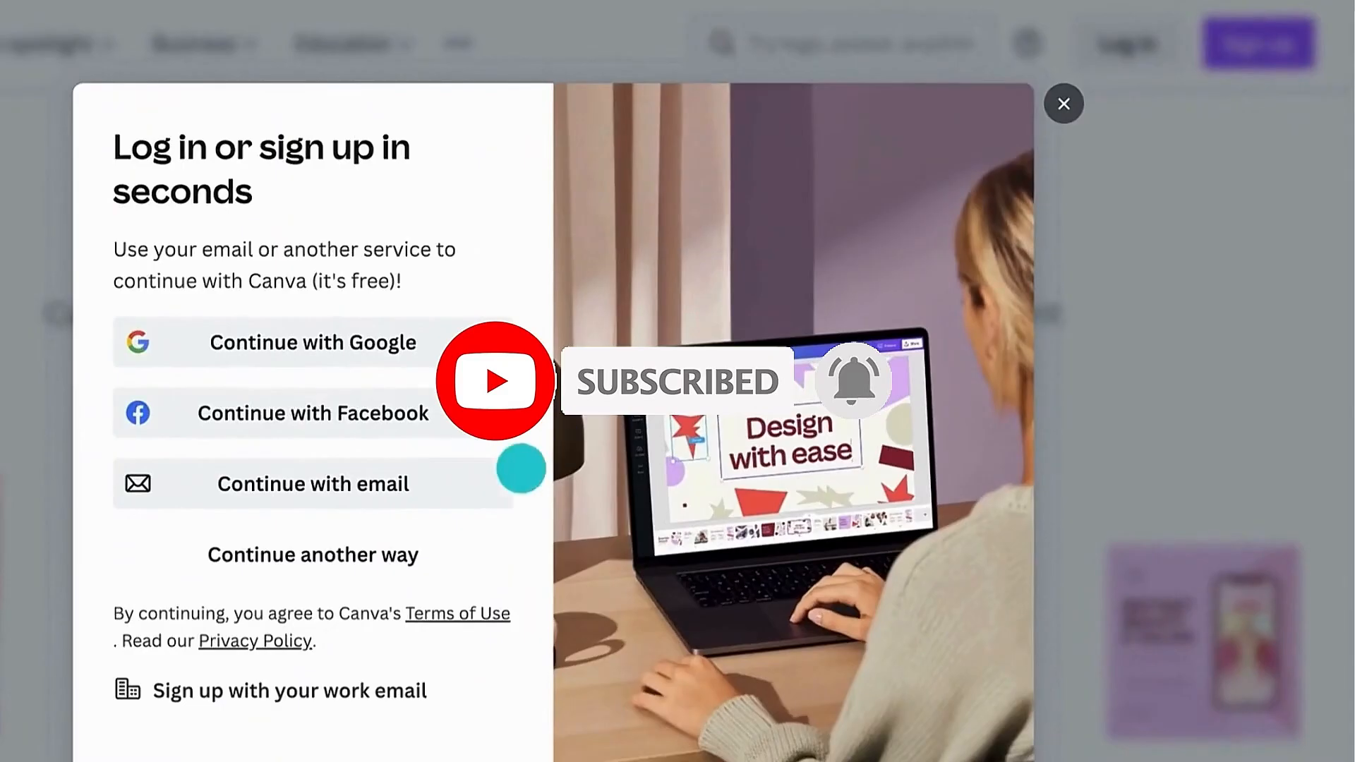
{"action": "left_click", "coordinate": [274, 608]}
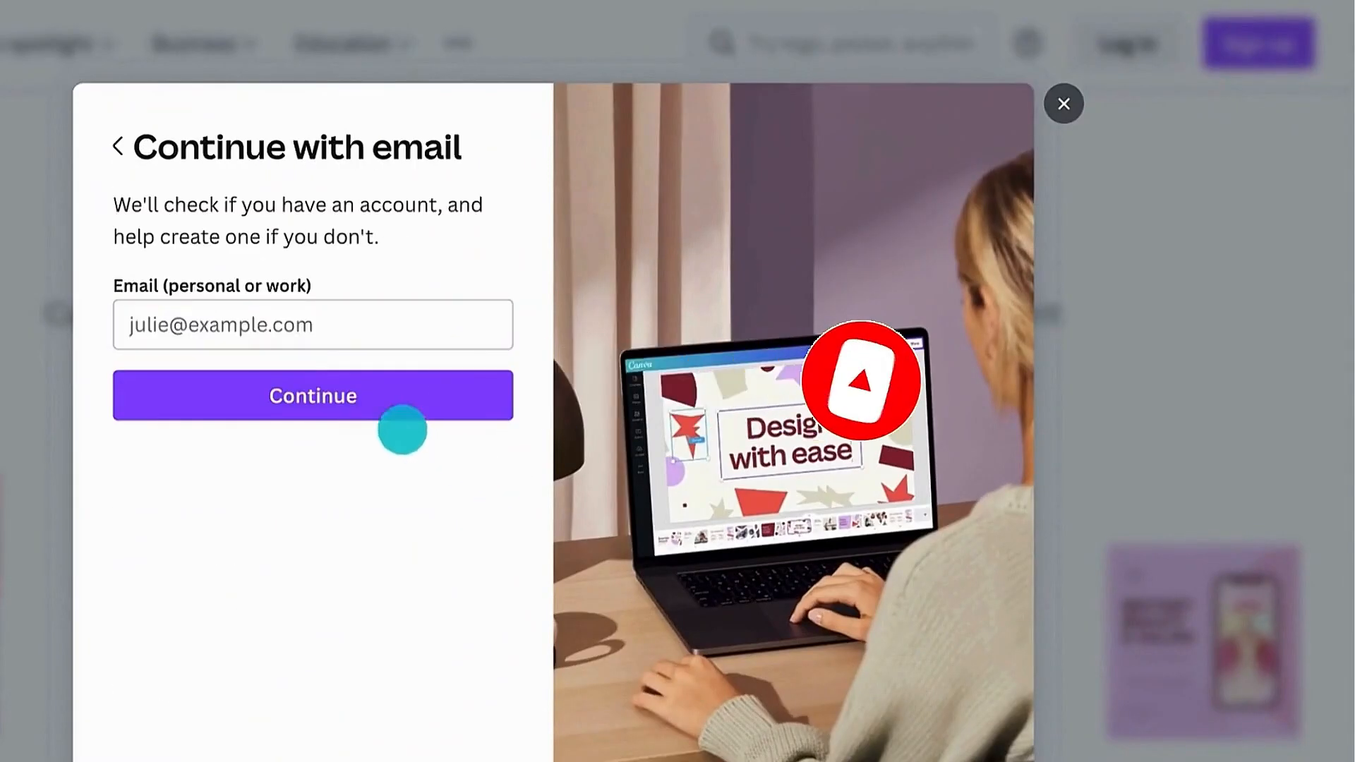
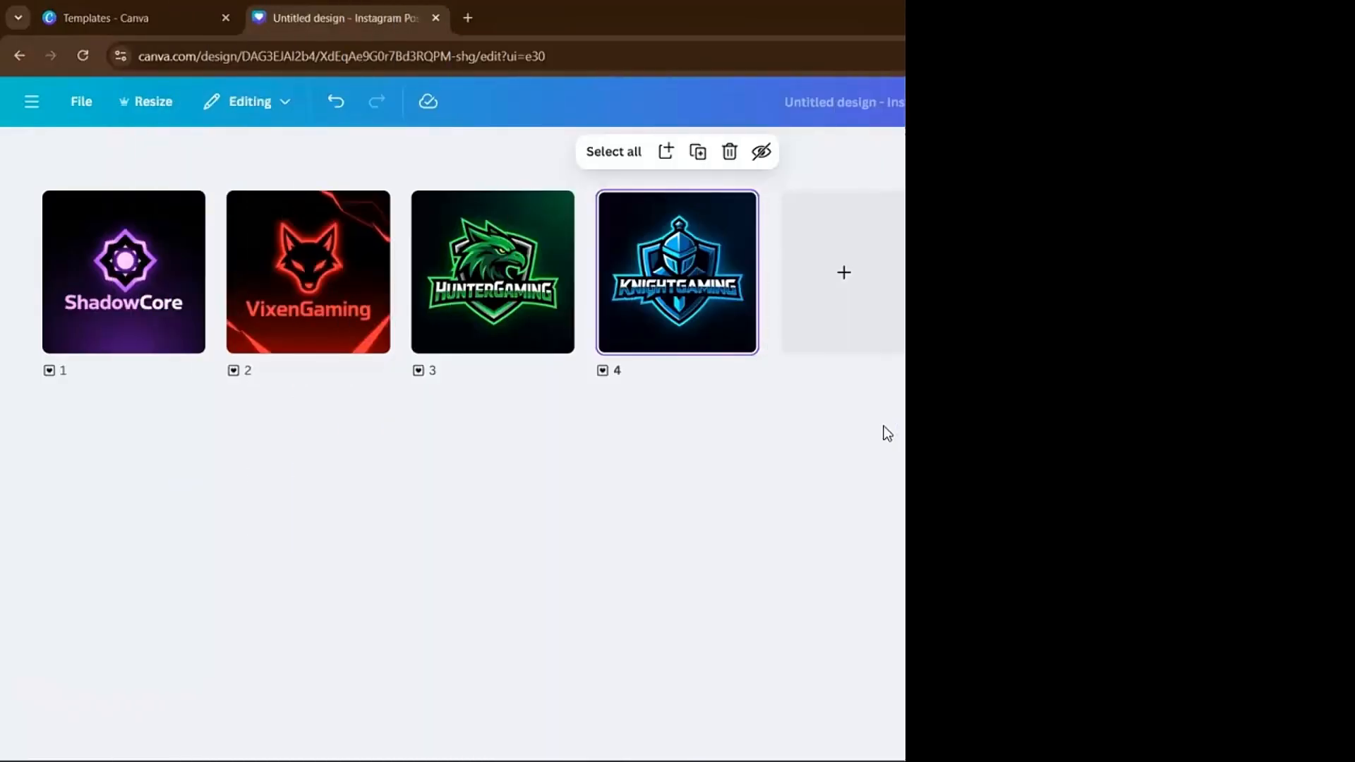
Preview the logo design full screen, then reopen page 1 in the editor.
{"action": "left_click", "coordinate": [1283, 734]}
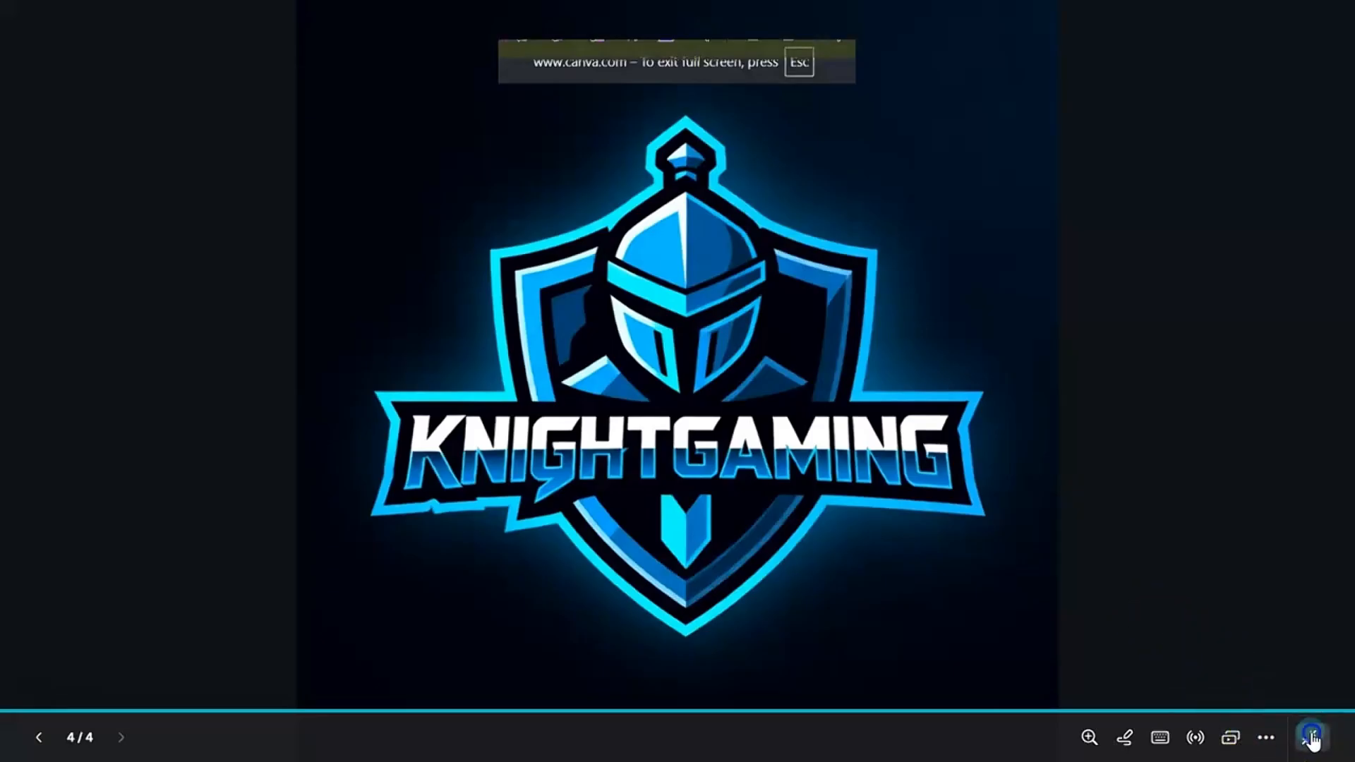
{"action": "left_click", "coordinate": [1312, 738]}
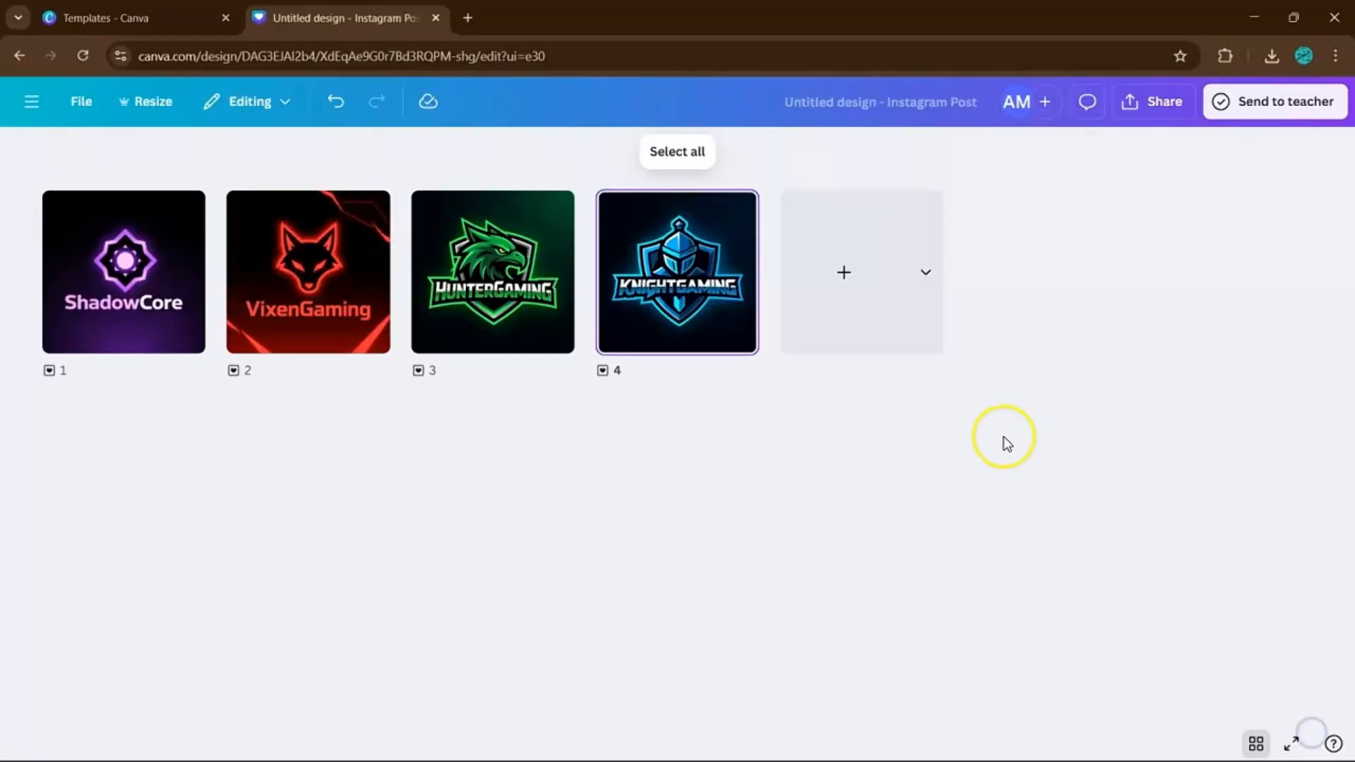
{"action": "double_click", "coordinate": [92, 229]}
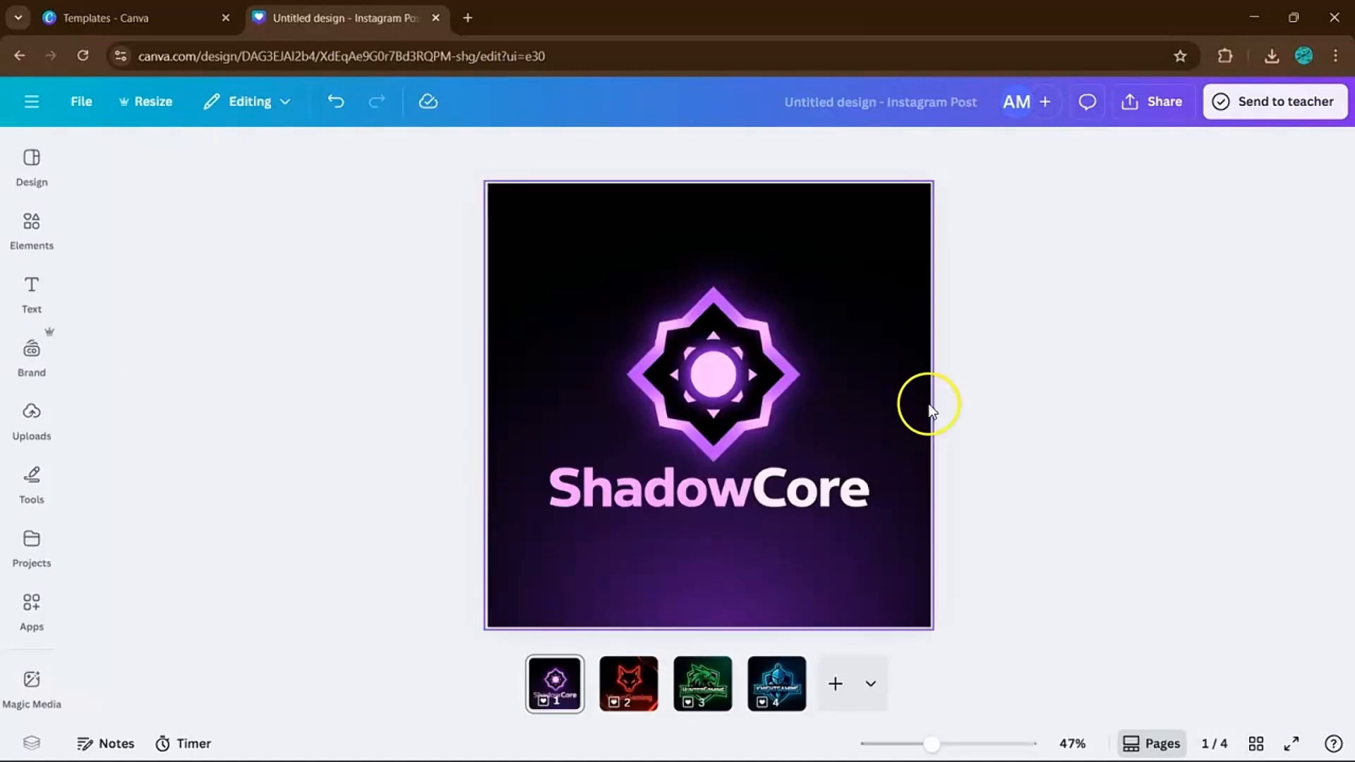
Step through the four logo pages with the Right arrow key.
{"action": "key", "text": "Right"}
{"action": "key", "text": "Right"}
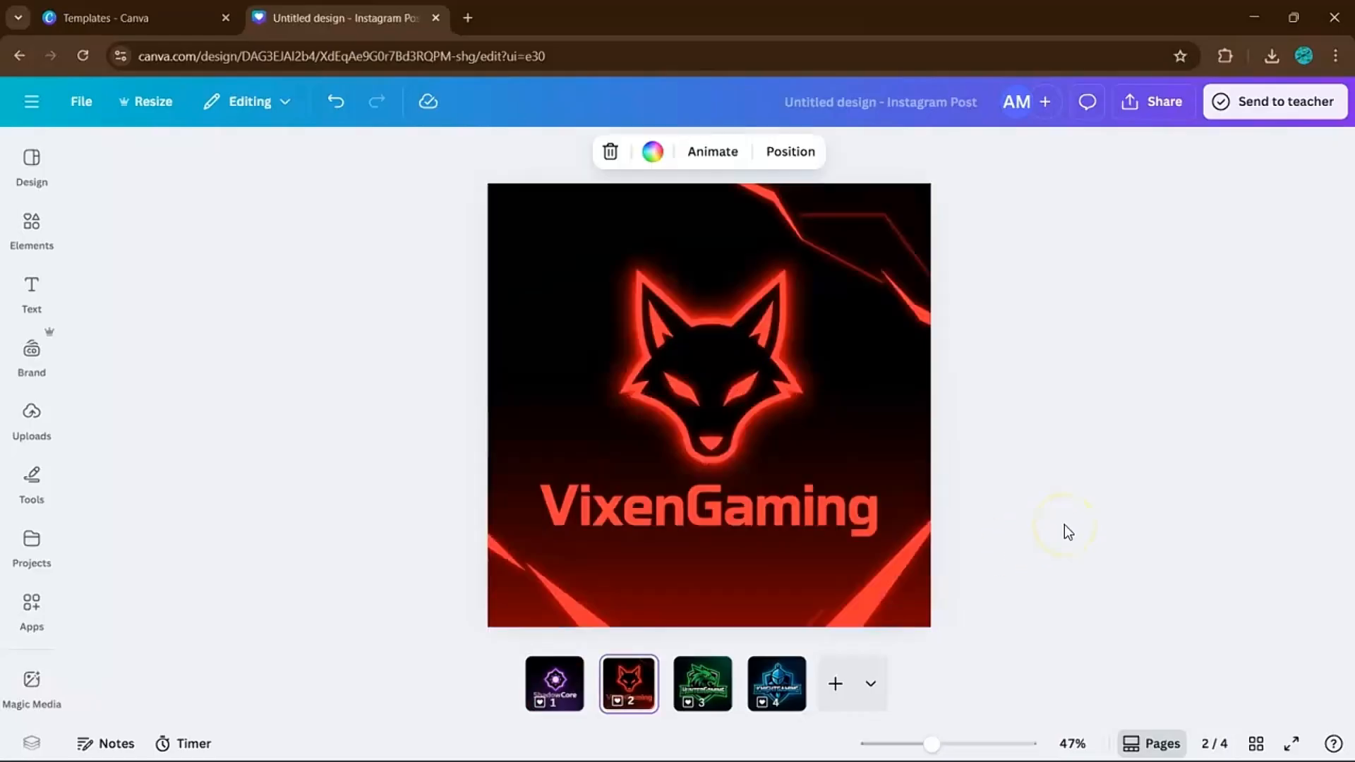
{"action": "key", "text": "Right"}
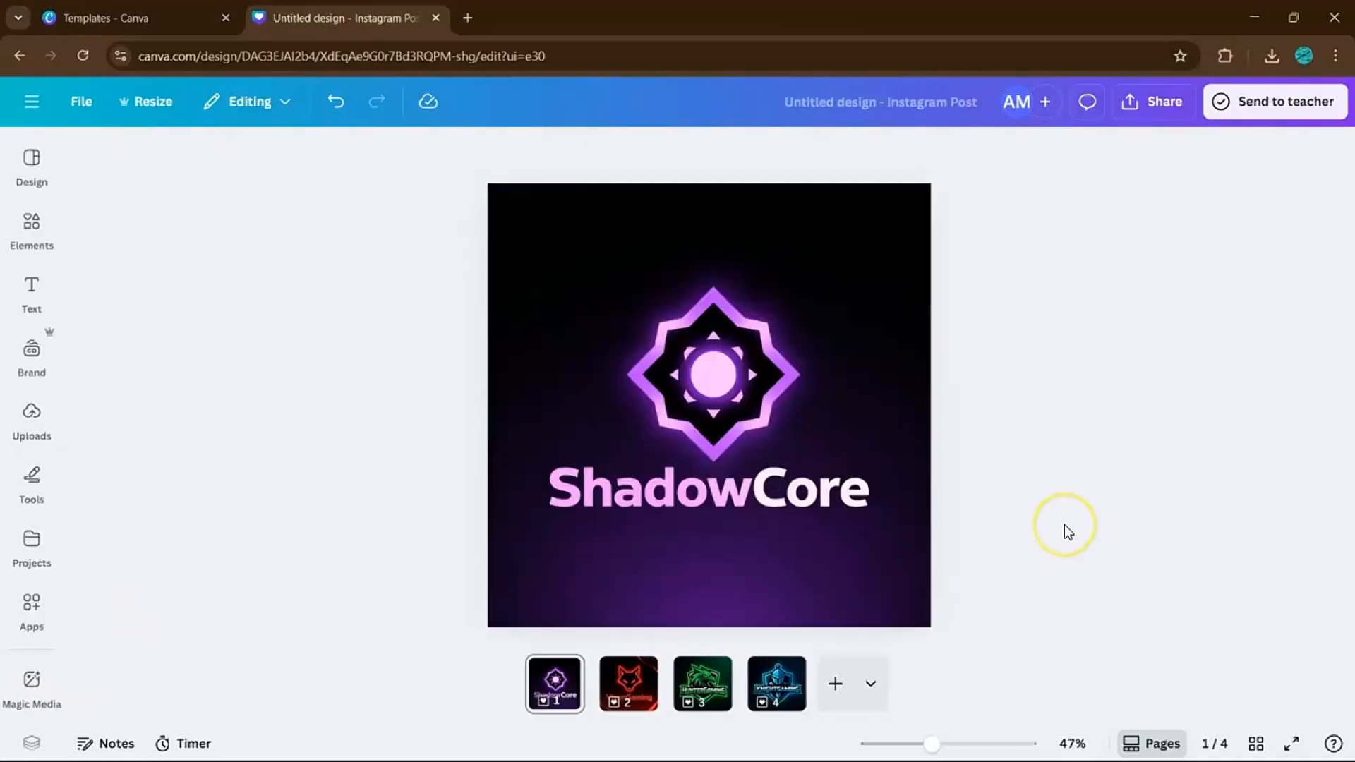
{"action": "key", "text": "Right"}
{"action": "key", "text": "Right"}
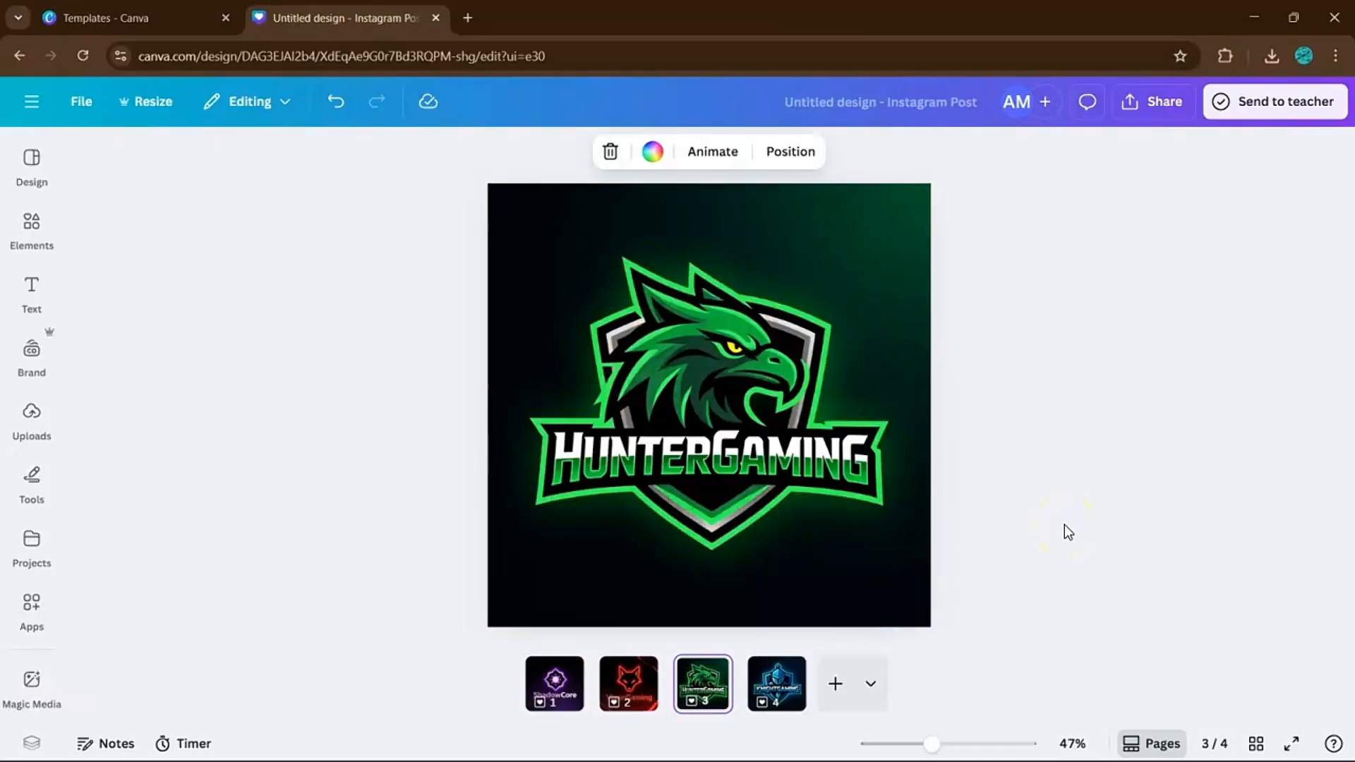
{"action": "key", "text": "Right"}
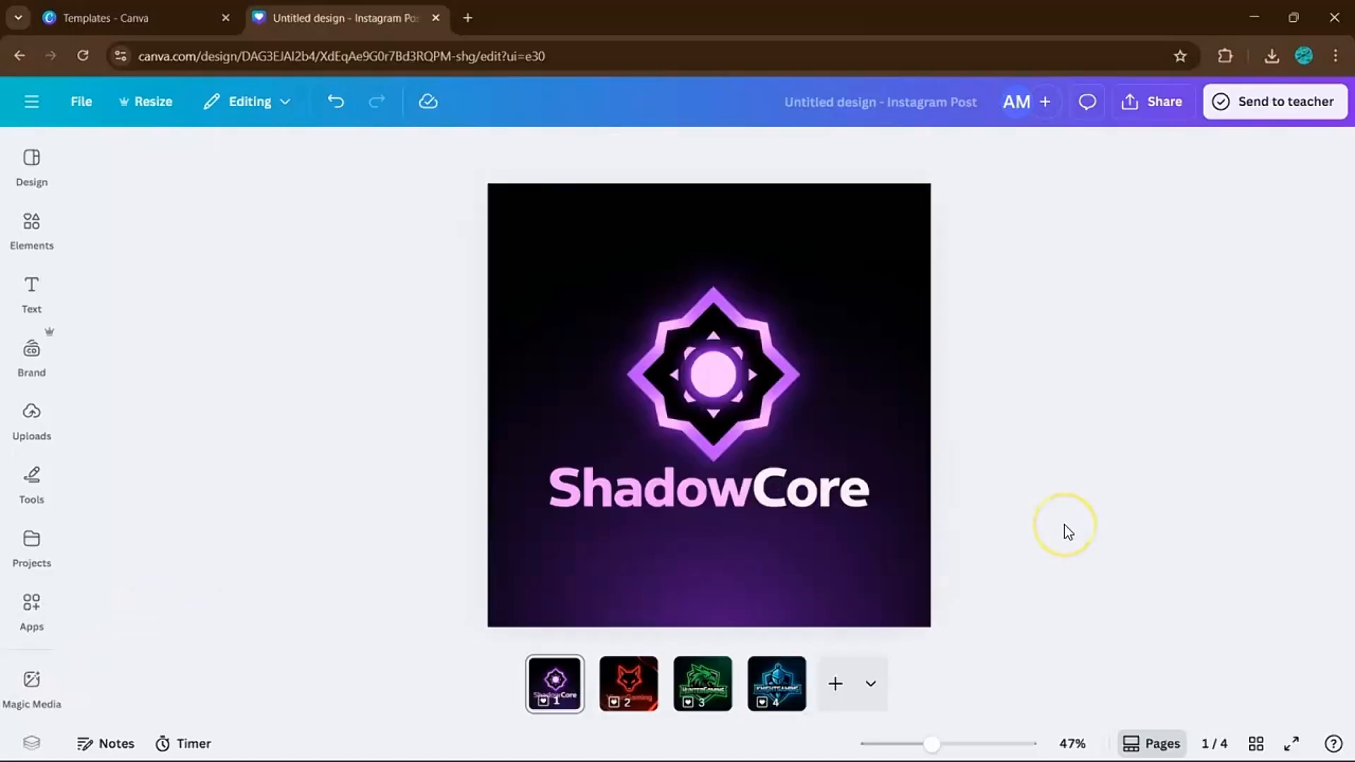
{"action": "key", "text": "Right"}
{"action": "key", "text": "Right"}
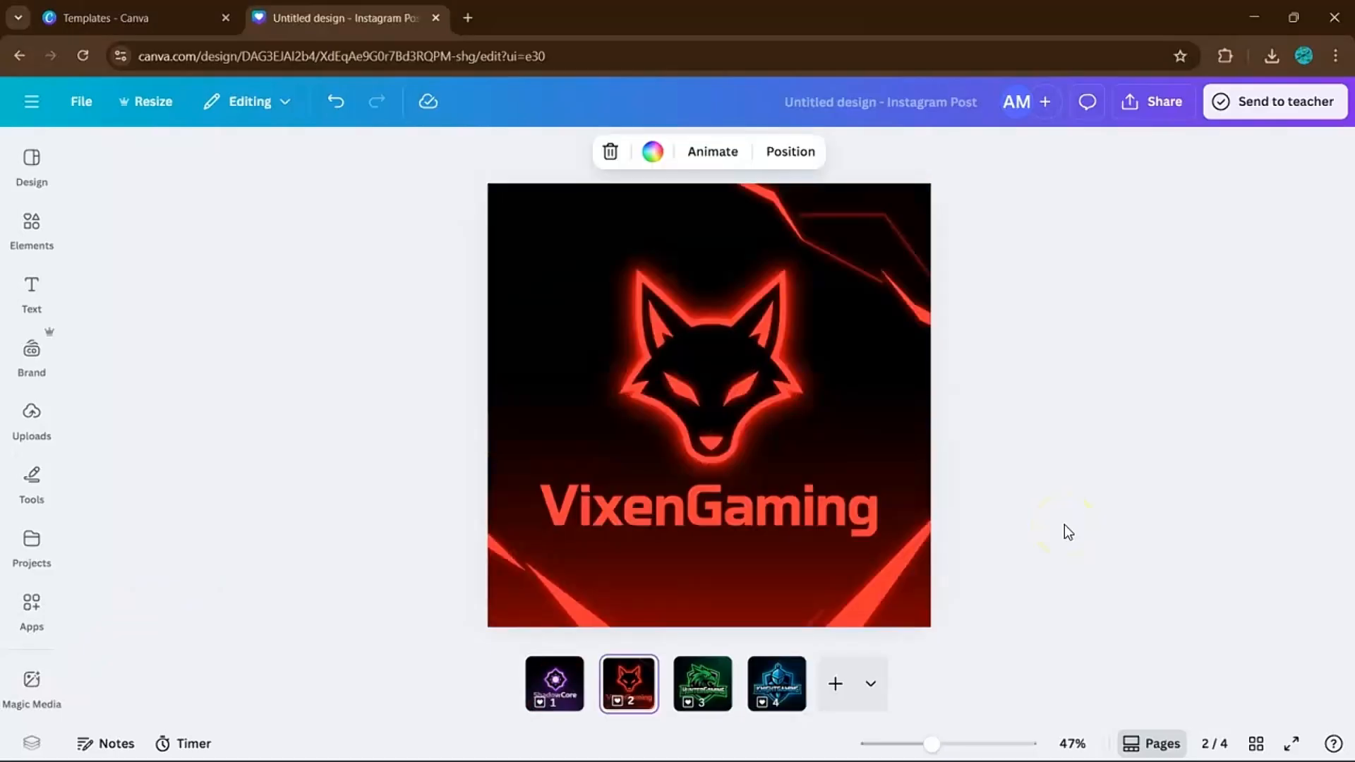
{"action": "key", "text": "Right"}
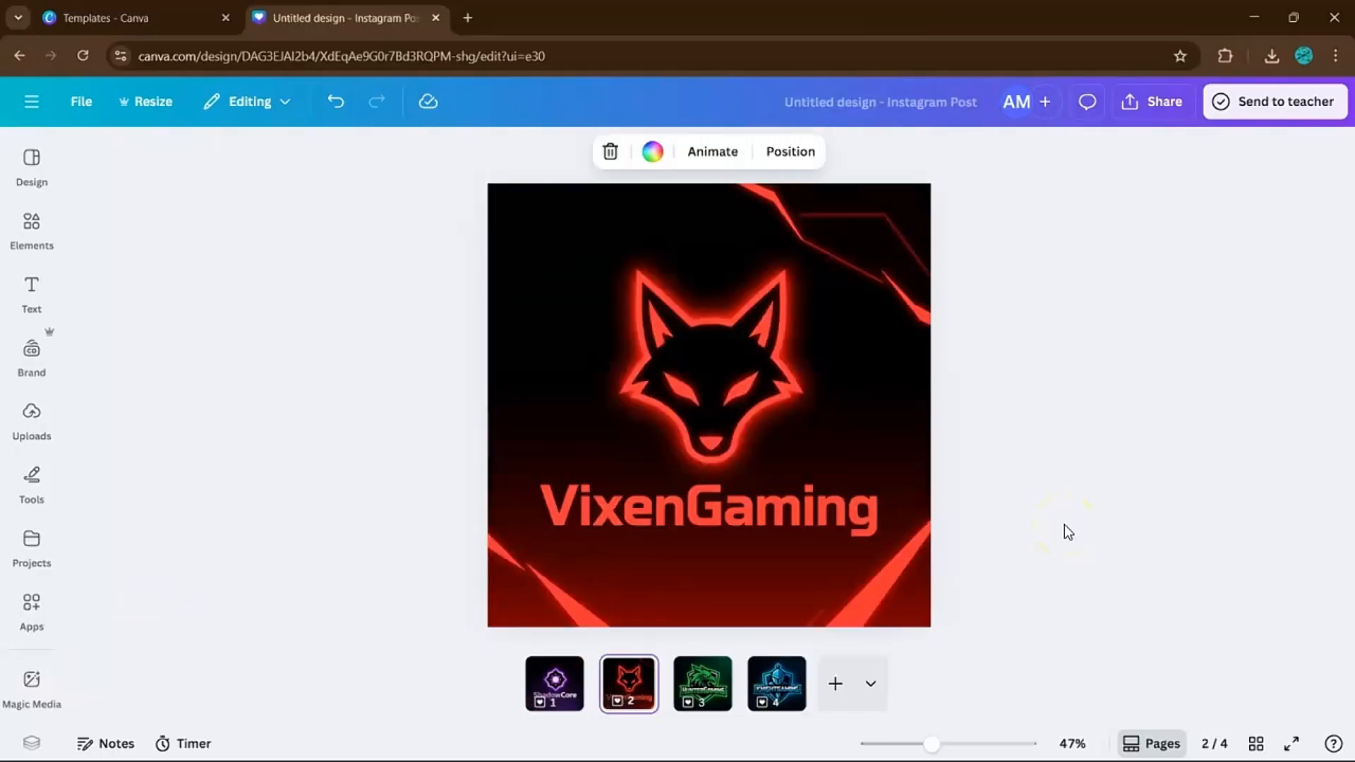
{"action": "key", "text": "Right"}
{"action": "key", "text": "Right"}
{"action": "key", "text": "Right"}
{"action": "key", "text": "Right"}
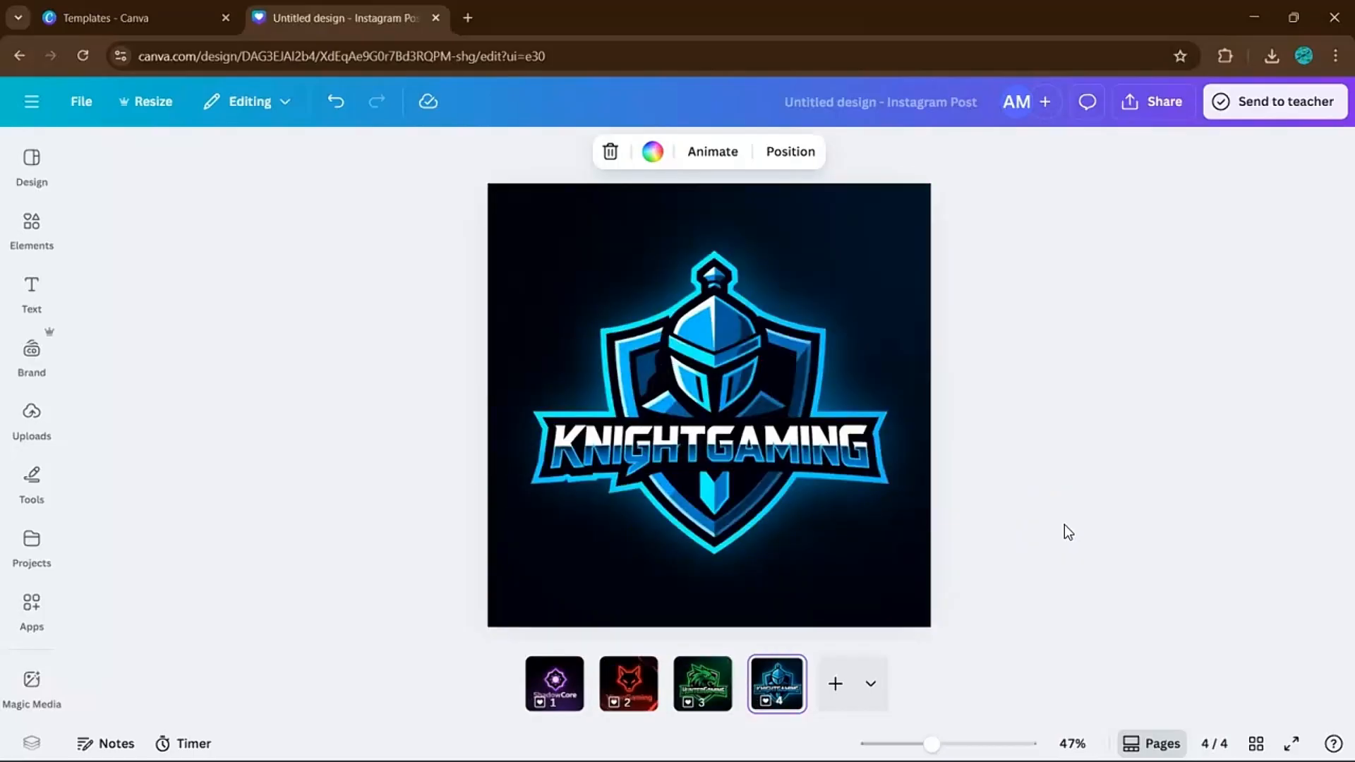